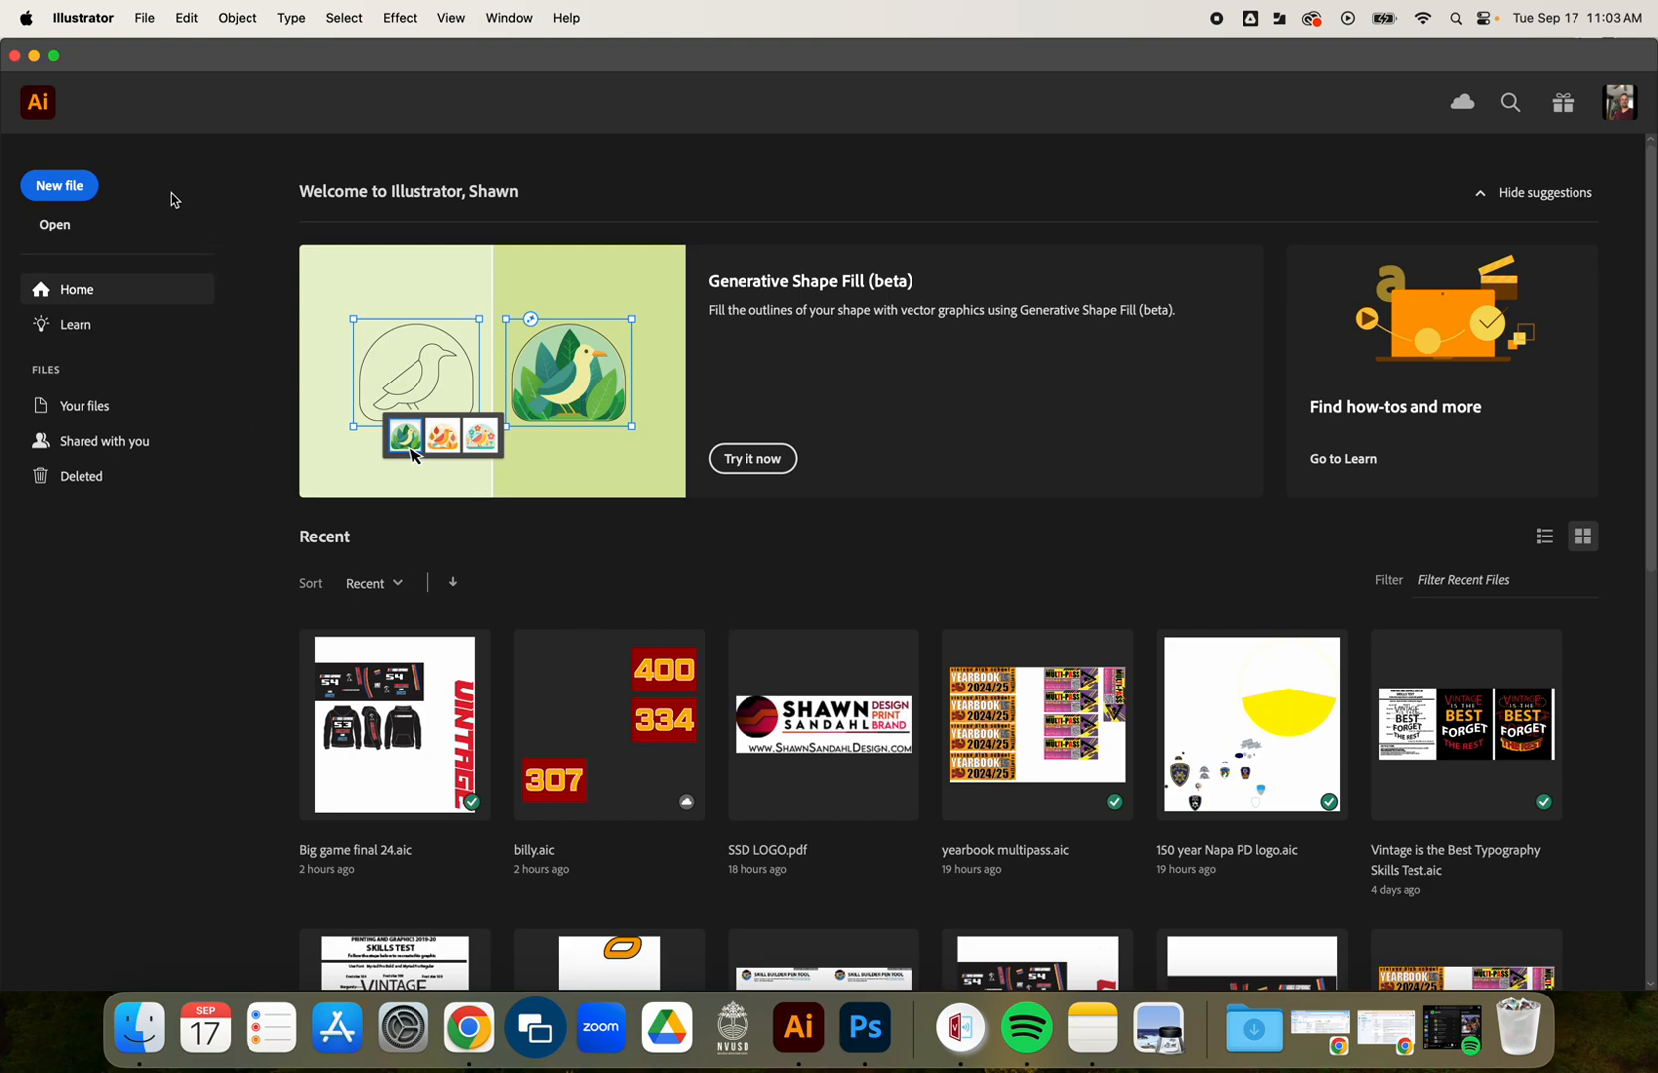
Create a new Letter print document measured in inches, 8.5 × 11 in, with the RGB colour mode.
{"action": "left_click", "coordinate": [66, 196]}
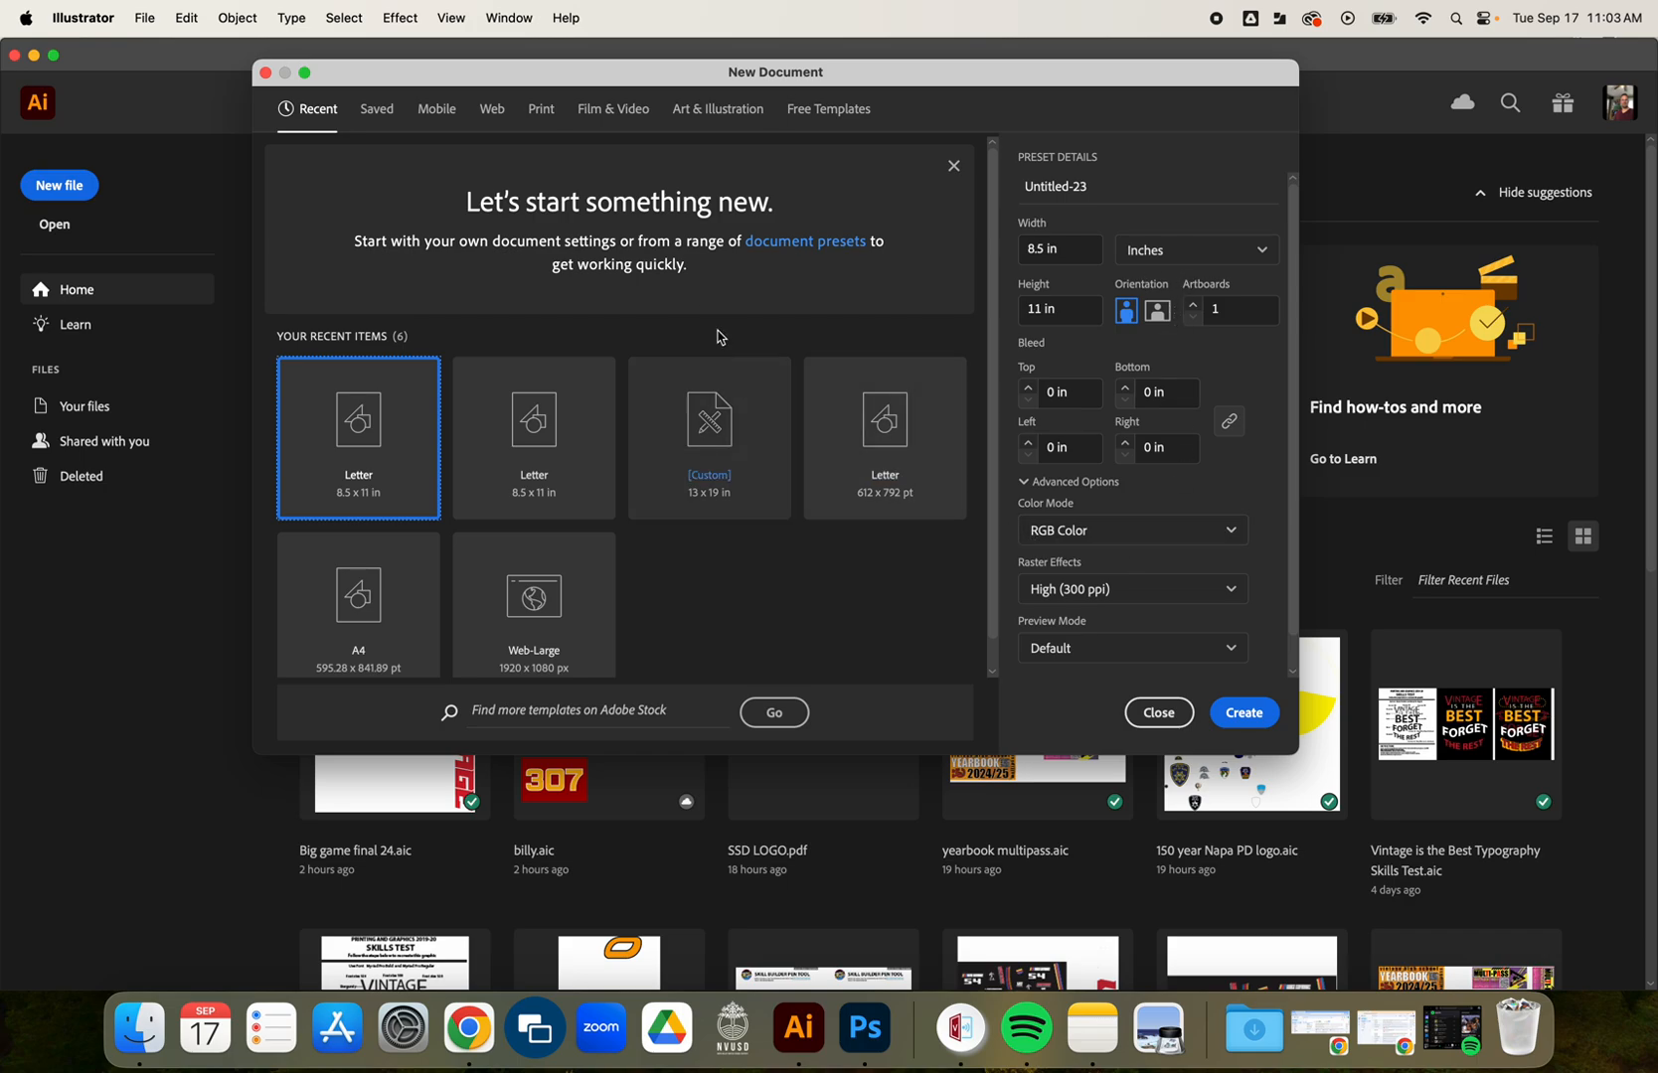
{"action": "left_click", "coordinate": [543, 112]}
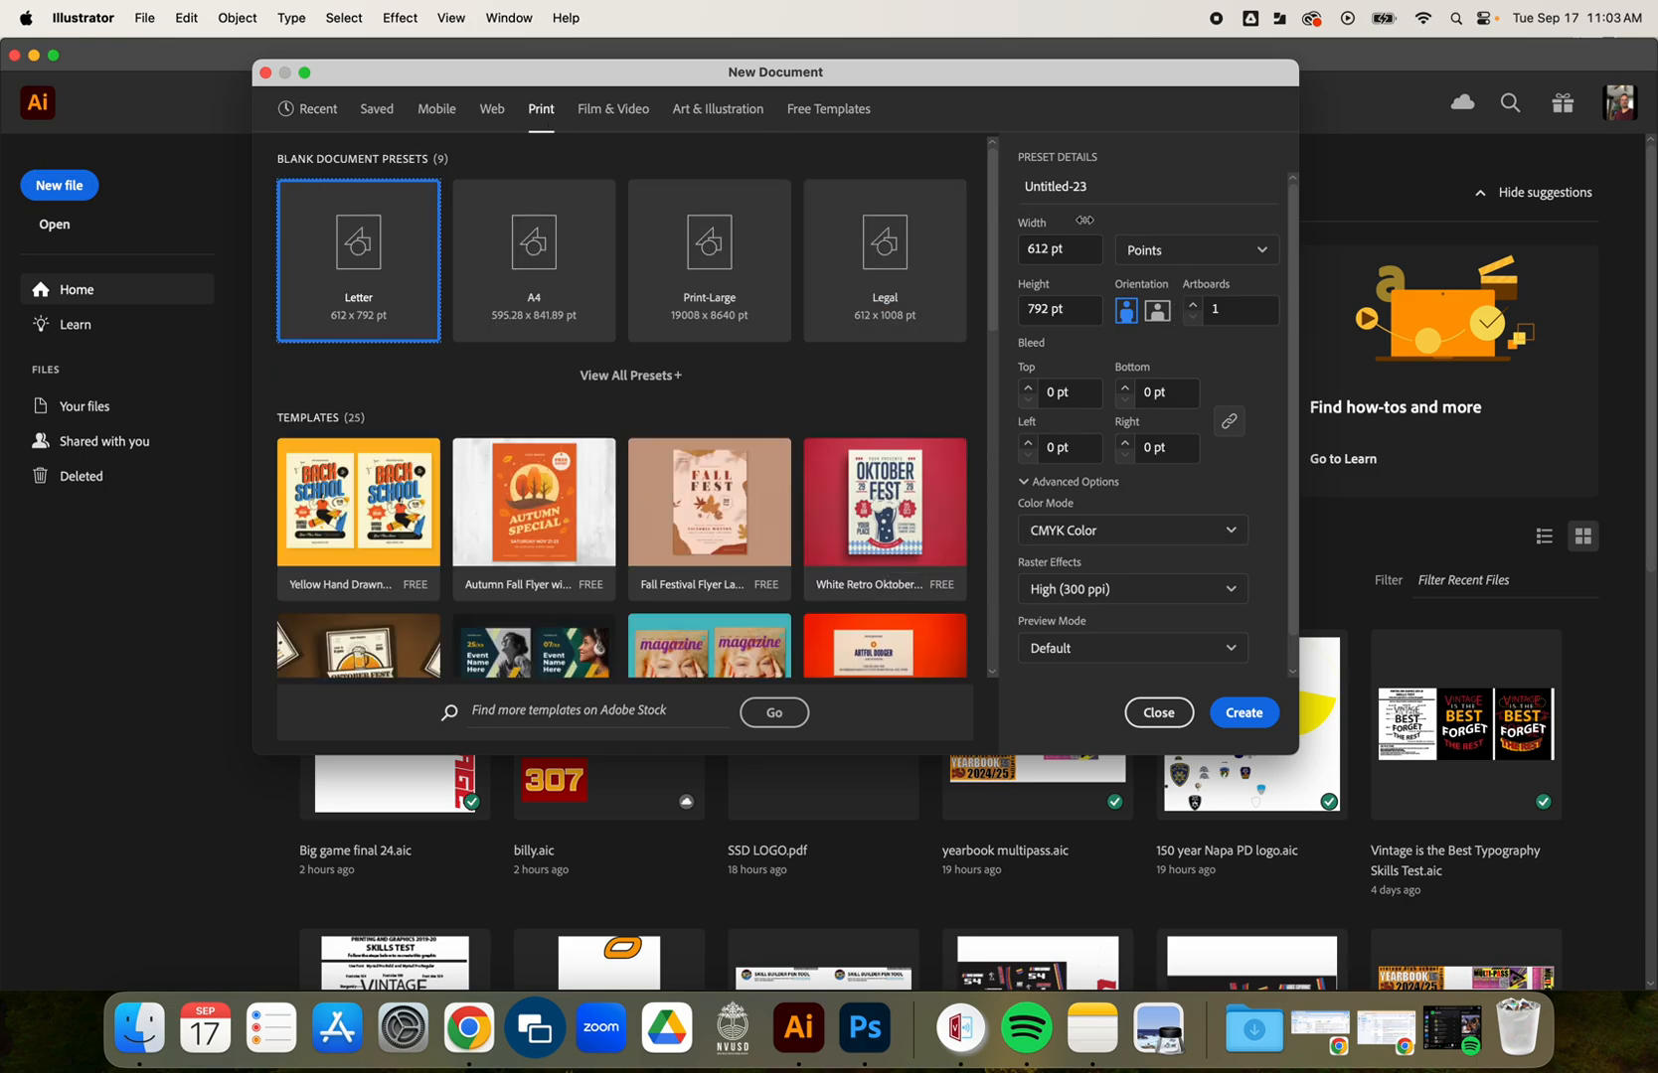
{"action": "left_click", "coordinate": [1183, 252]}
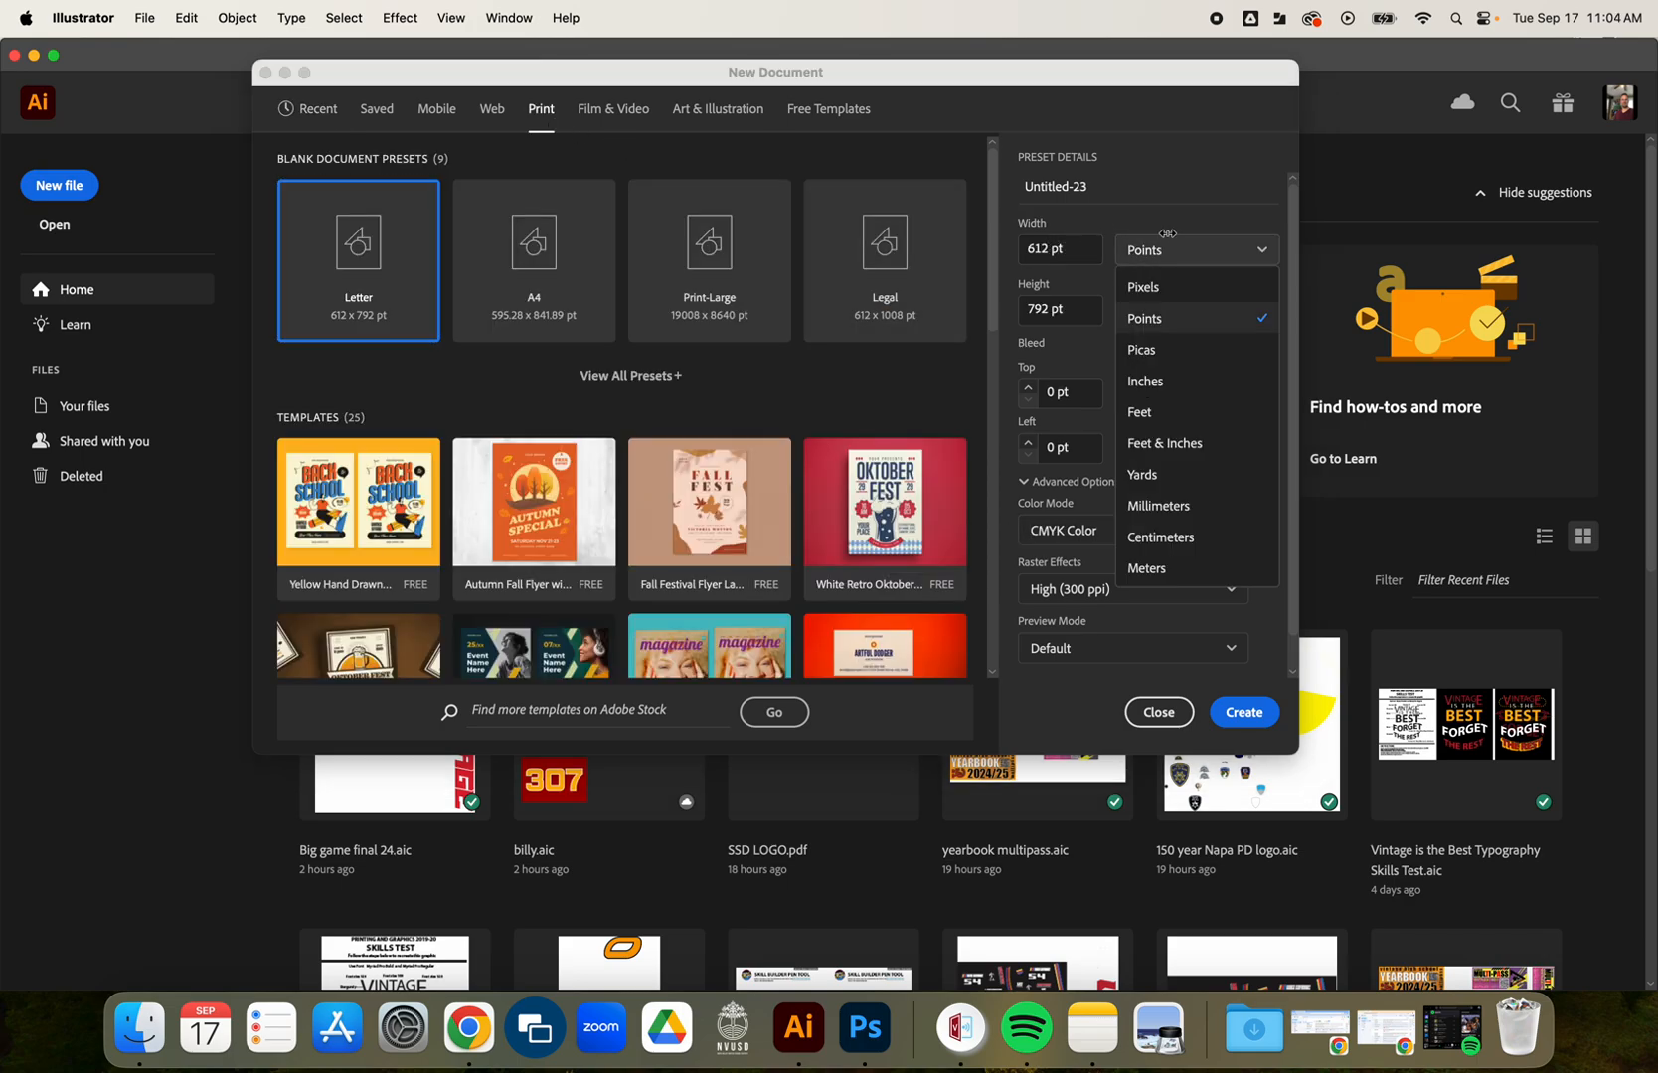
{"action": "left_click", "coordinate": [1167, 380]}
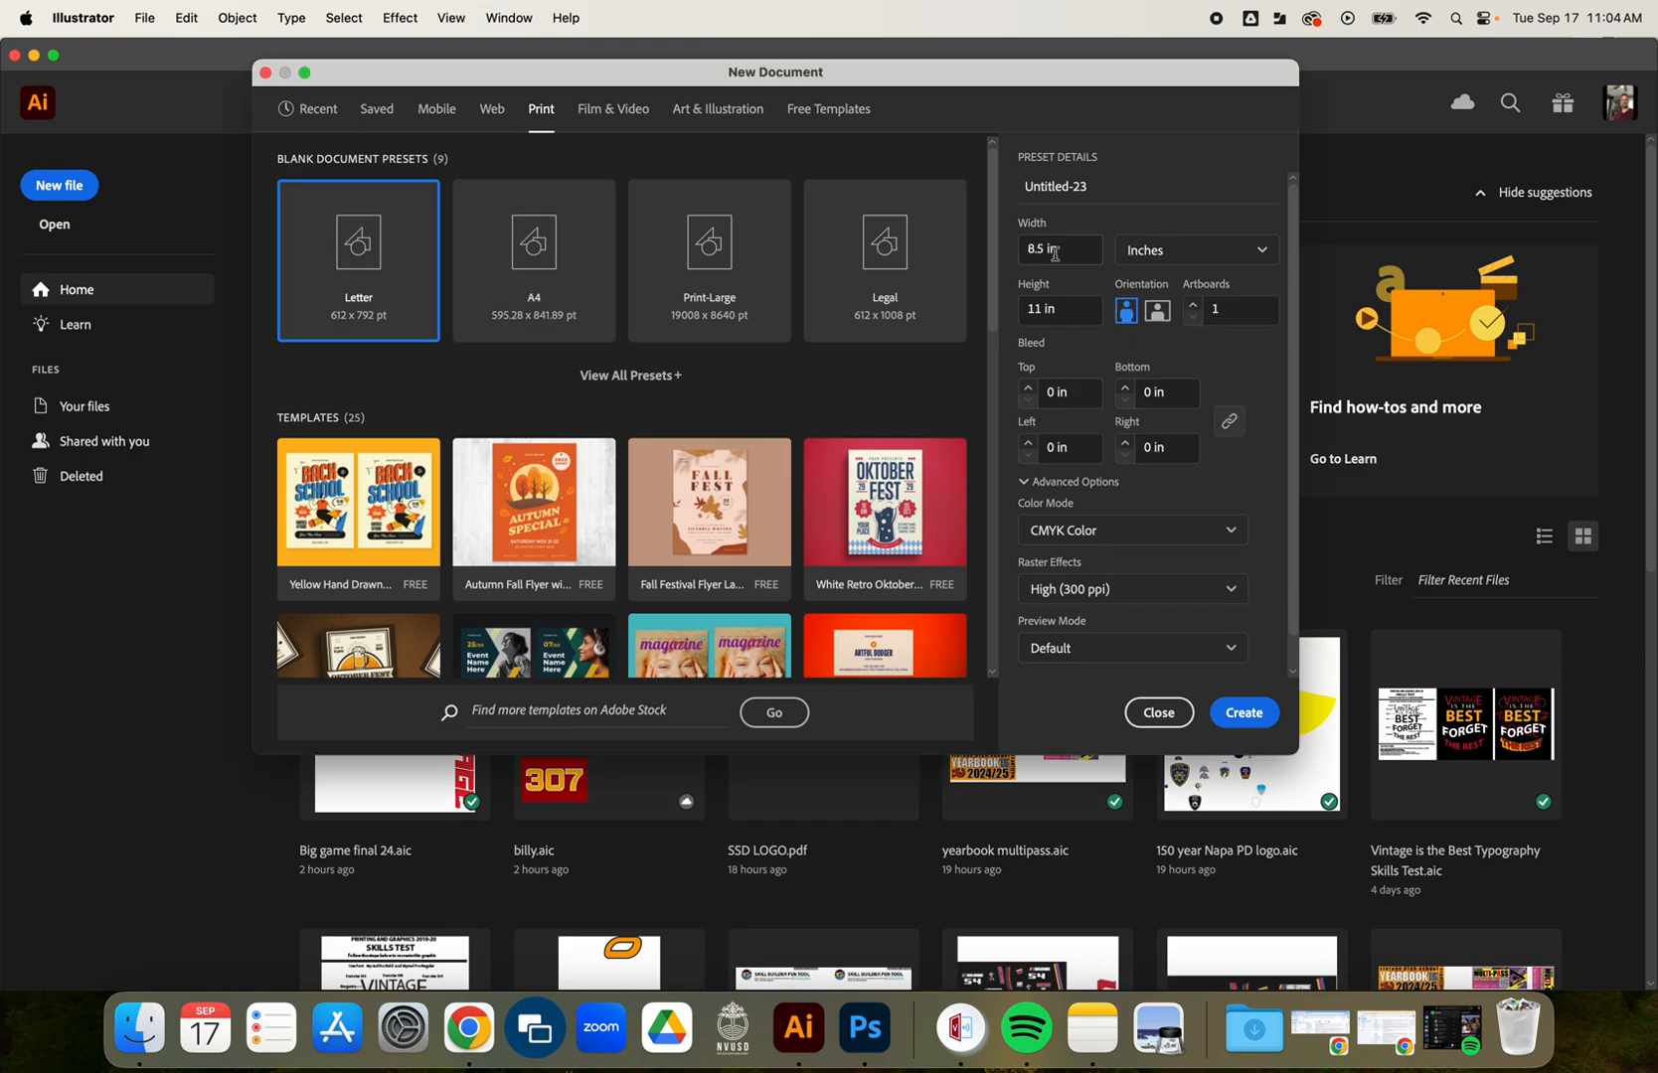
{"action": "left_click", "coordinate": [1119, 537]}
{"action": "left_click", "coordinate": [1097, 567]}
{"action": "left_click", "coordinate": [1254, 716]}
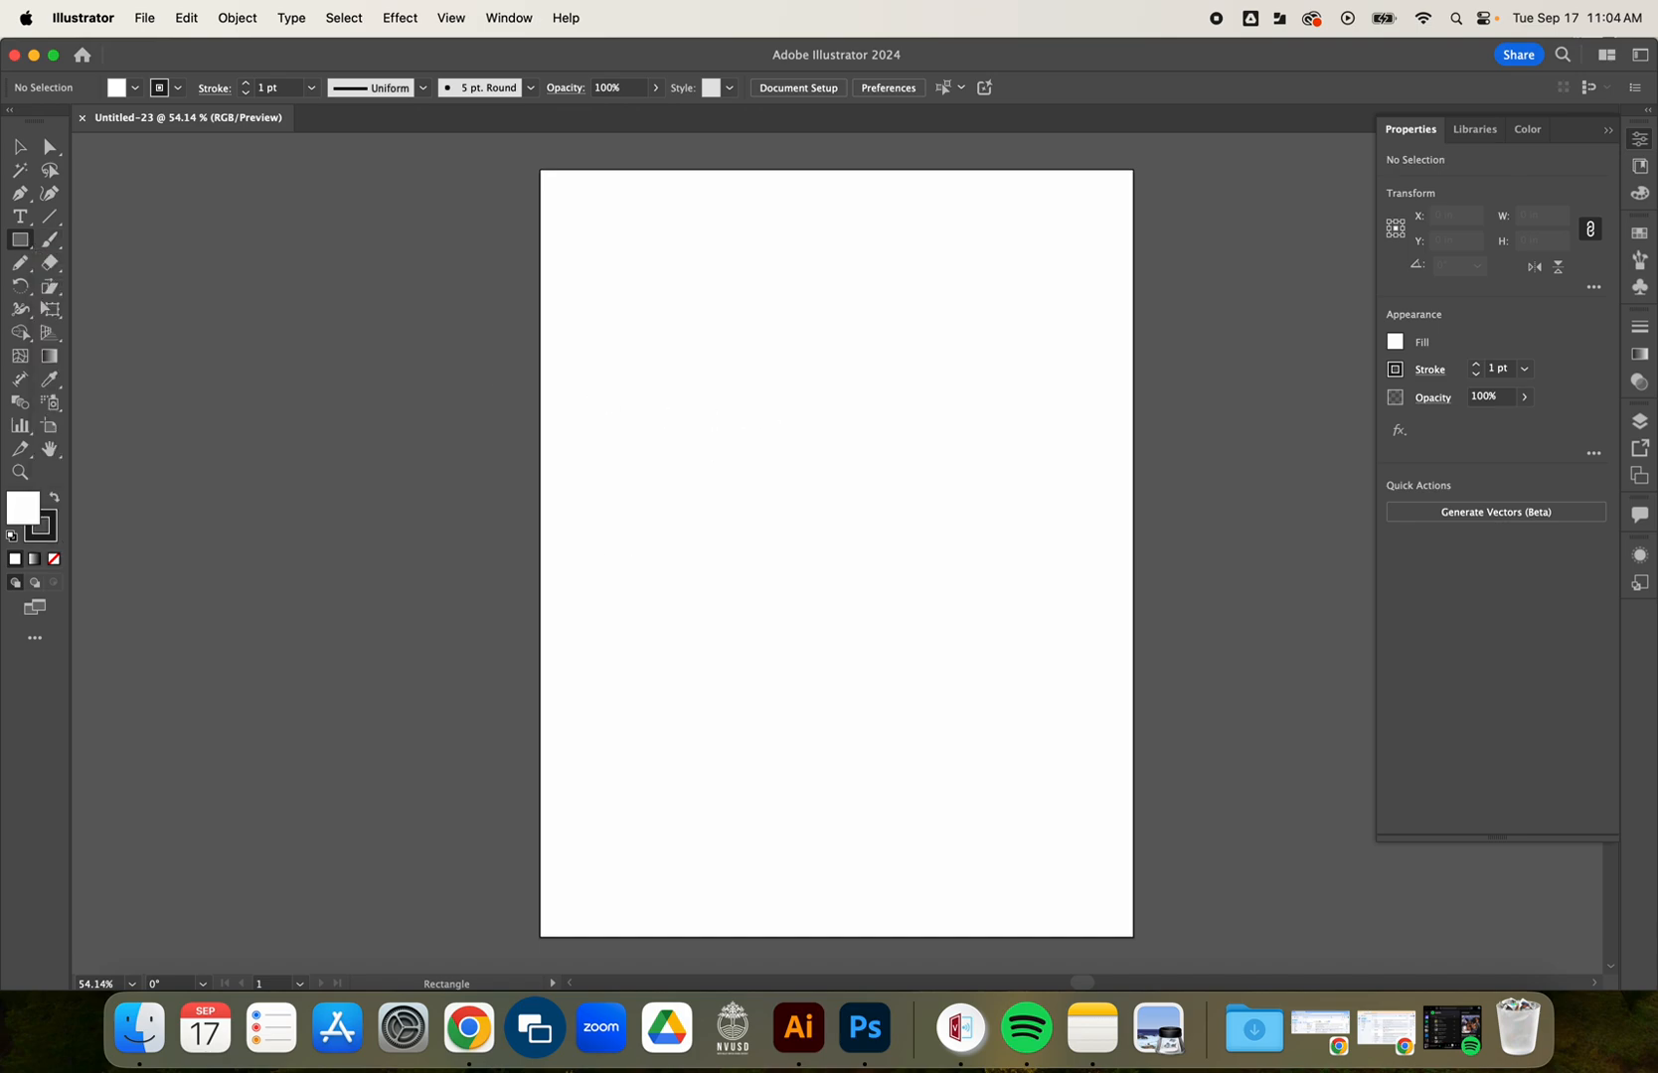
Draw an 8 × 4.332 in rectangle and centre it horizontally in the upper half of the artboard.
{"action": "left_click", "coordinate": [773, 429]}
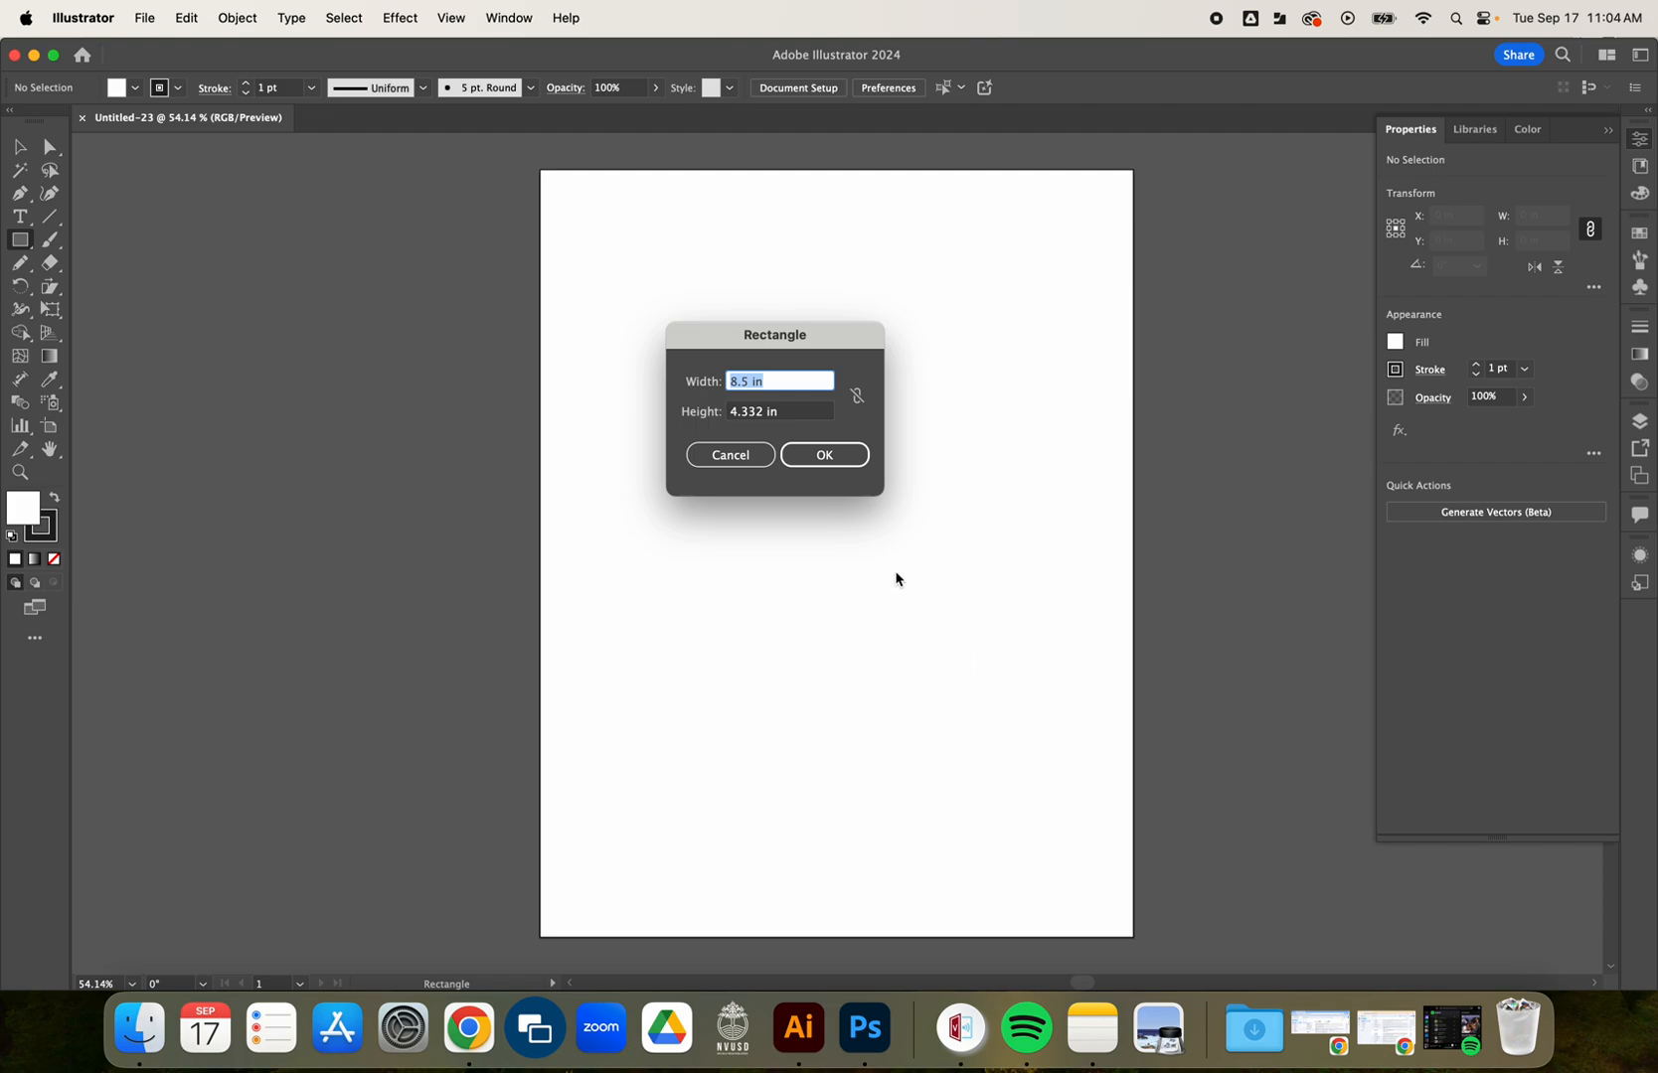
{"action": "type", "text": "8"}
{"action": "left_click", "coordinate": [795, 418]}
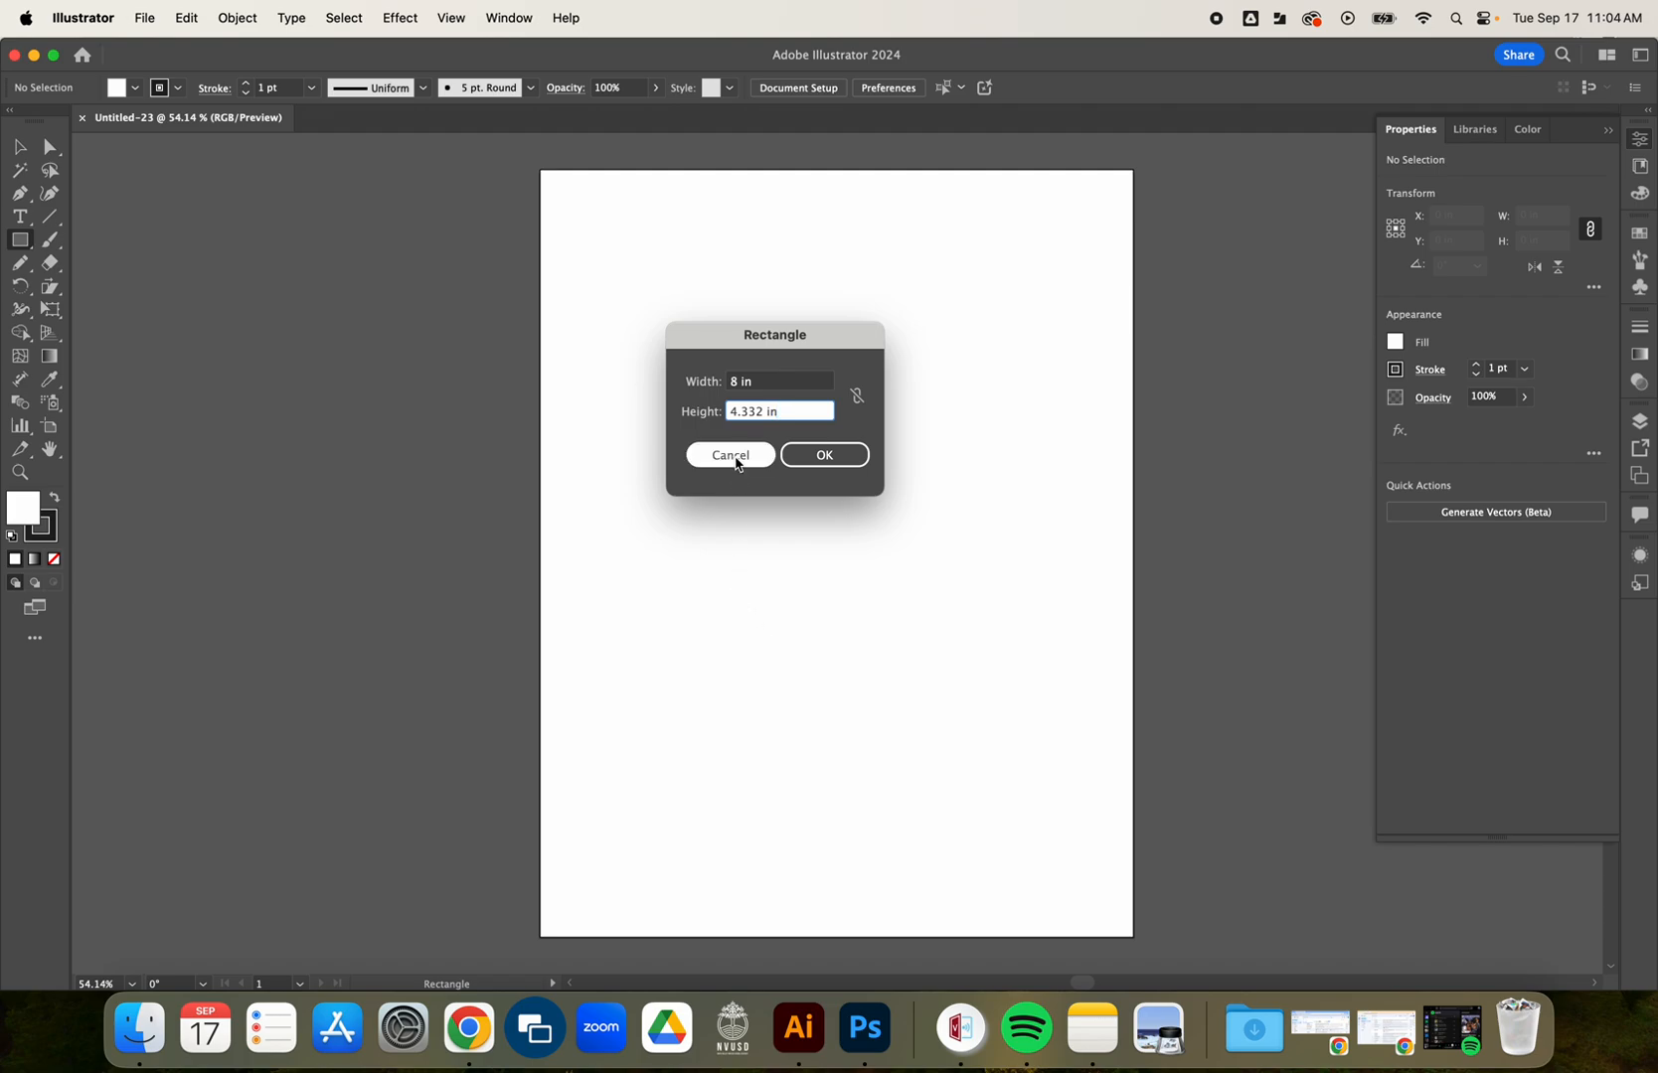
{"action": "left_click", "coordinate": [846, 463]}
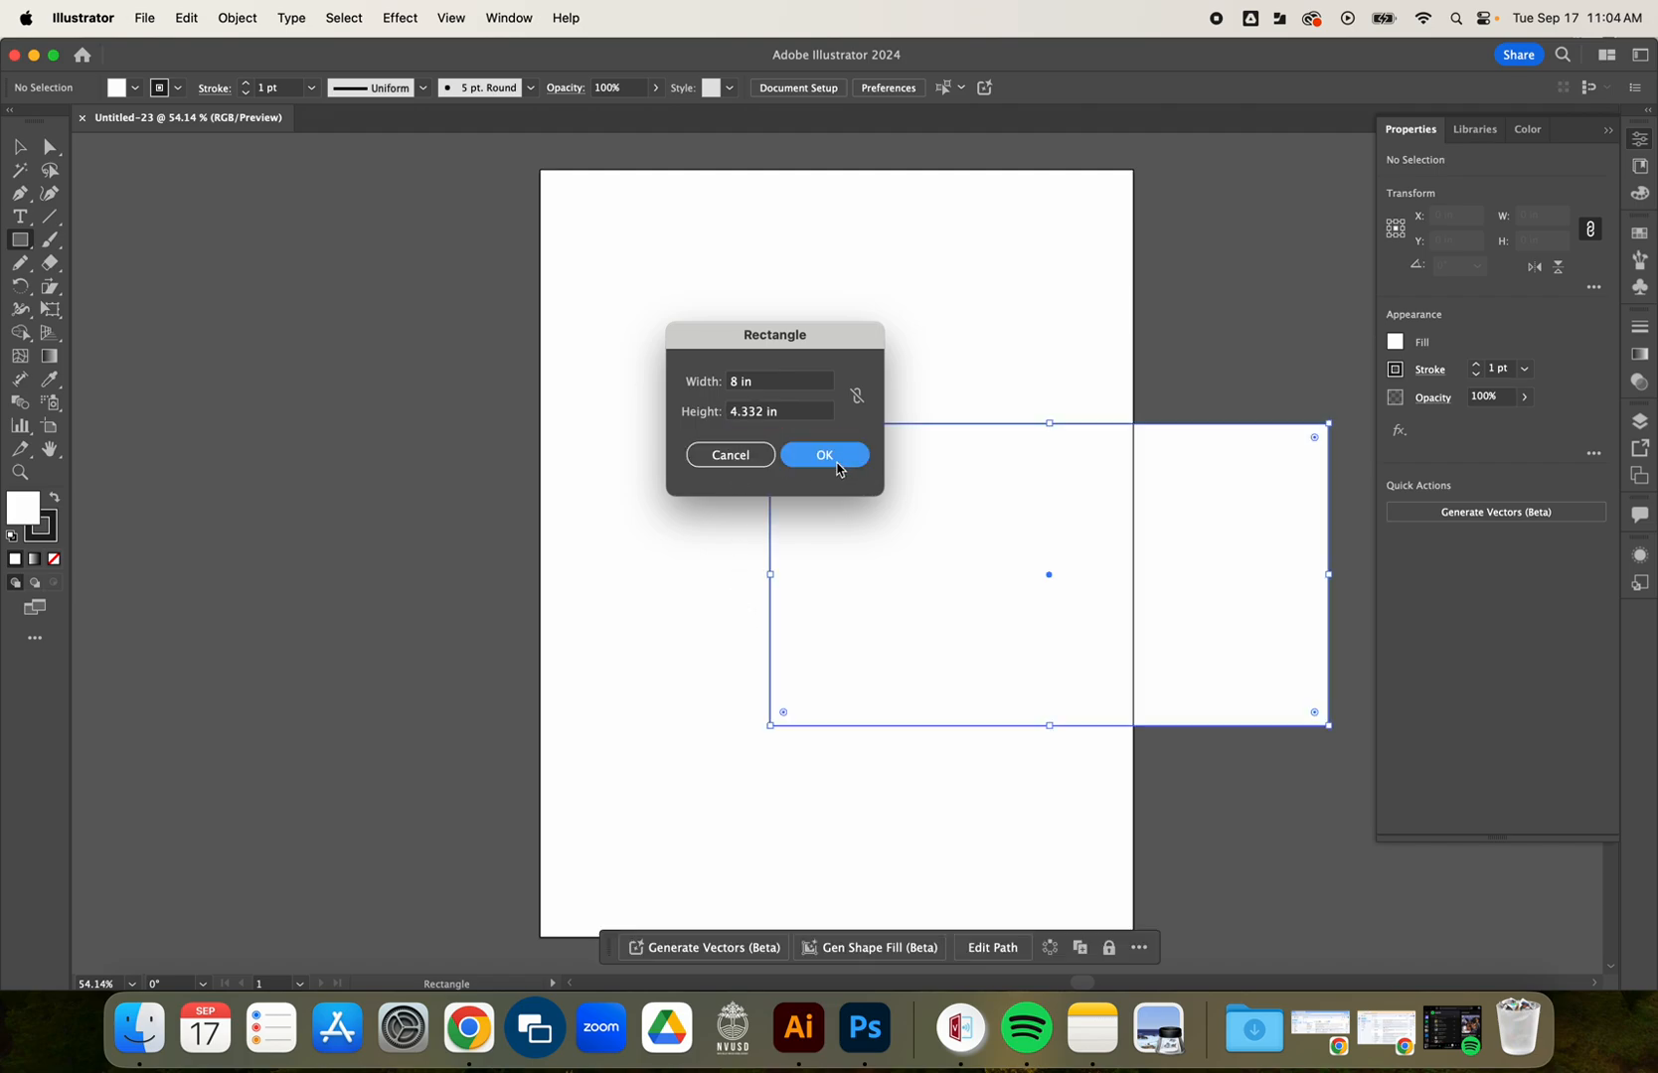
{"action": "key", "text": "v"}
{"action": "left_click_drag", "start_coordinate": [932, 588], "coordinate": [828, 456]}
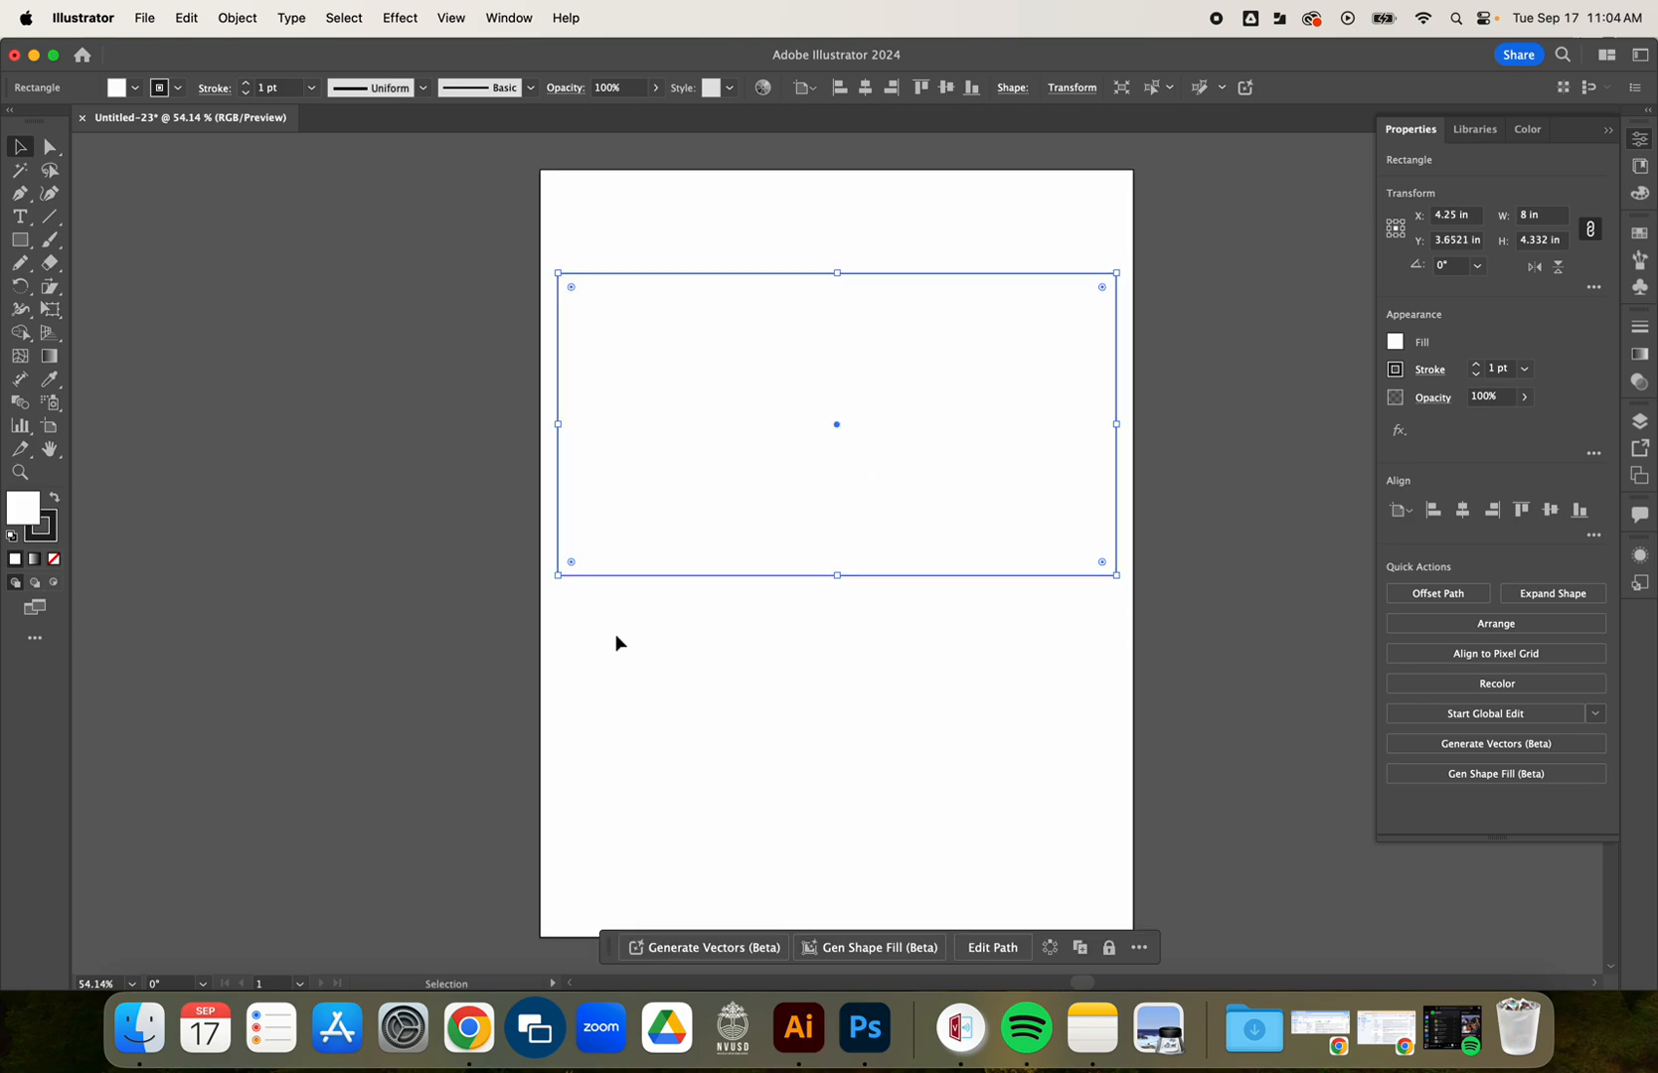
{"action": "left_click", "coordinate": [563, 593]}
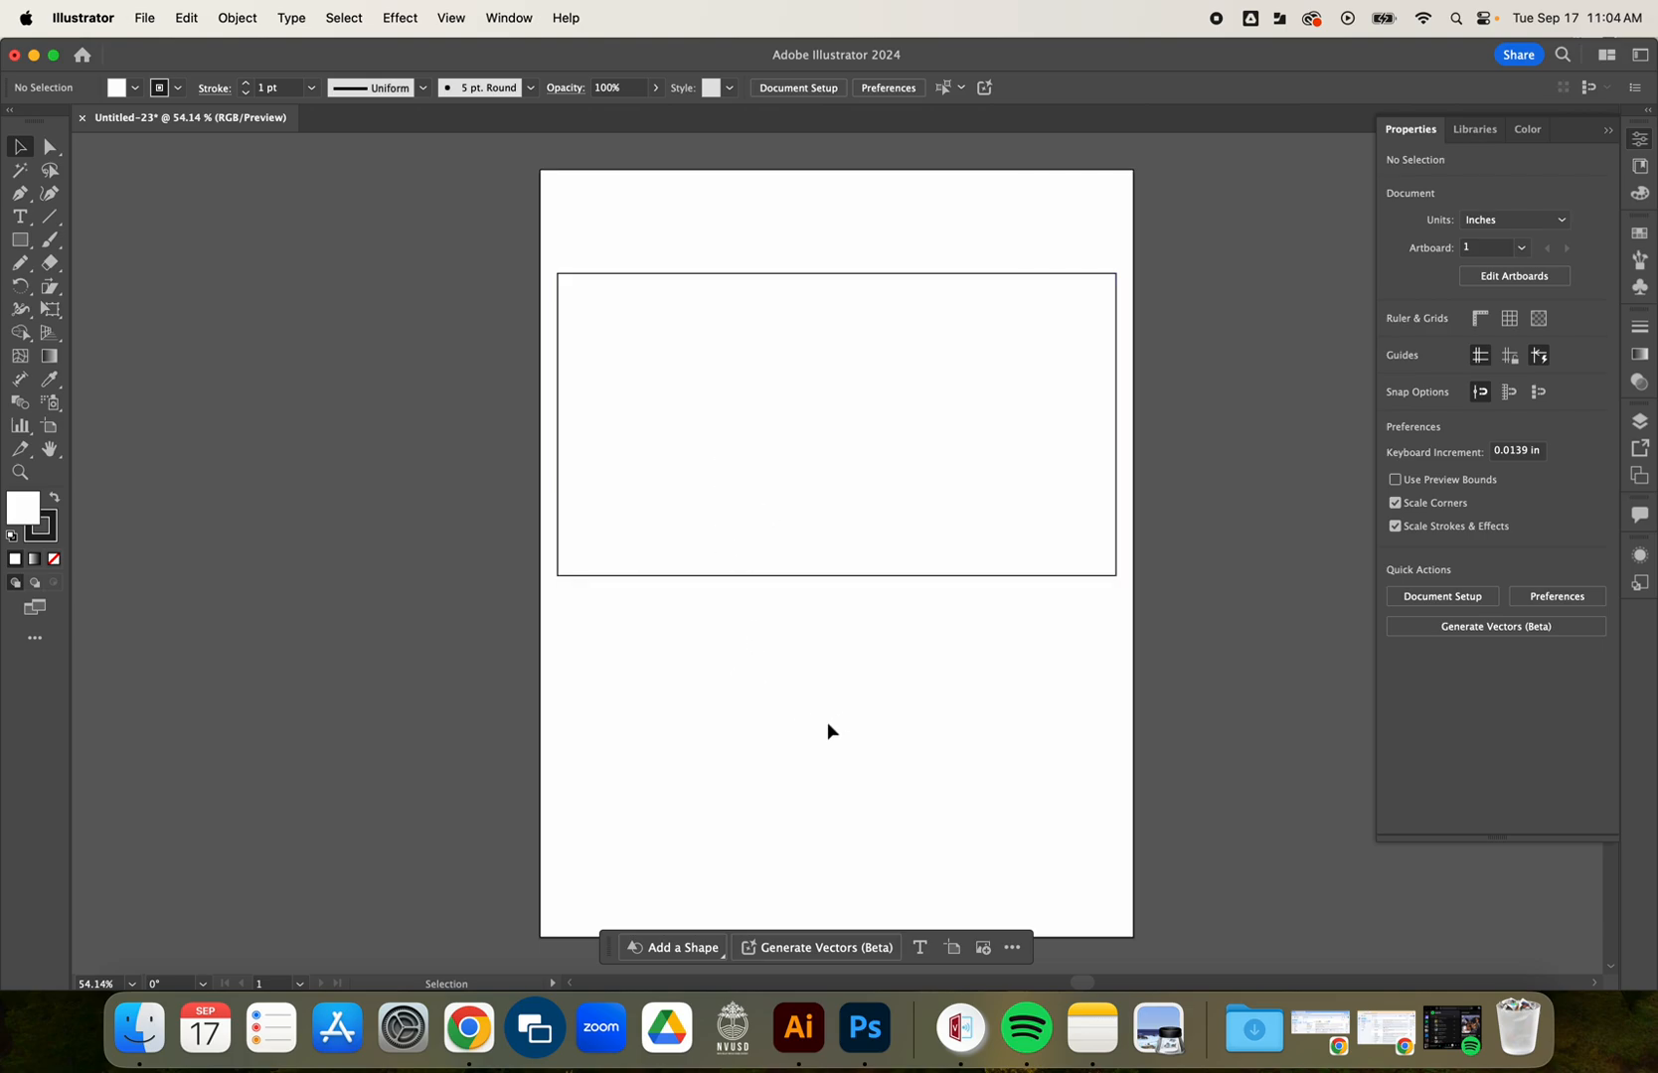
Check the large rectangle's white fill against the transparency grid, turning the grid on and off again.
{"action": "left_click", "coordinate": [834, 488]}
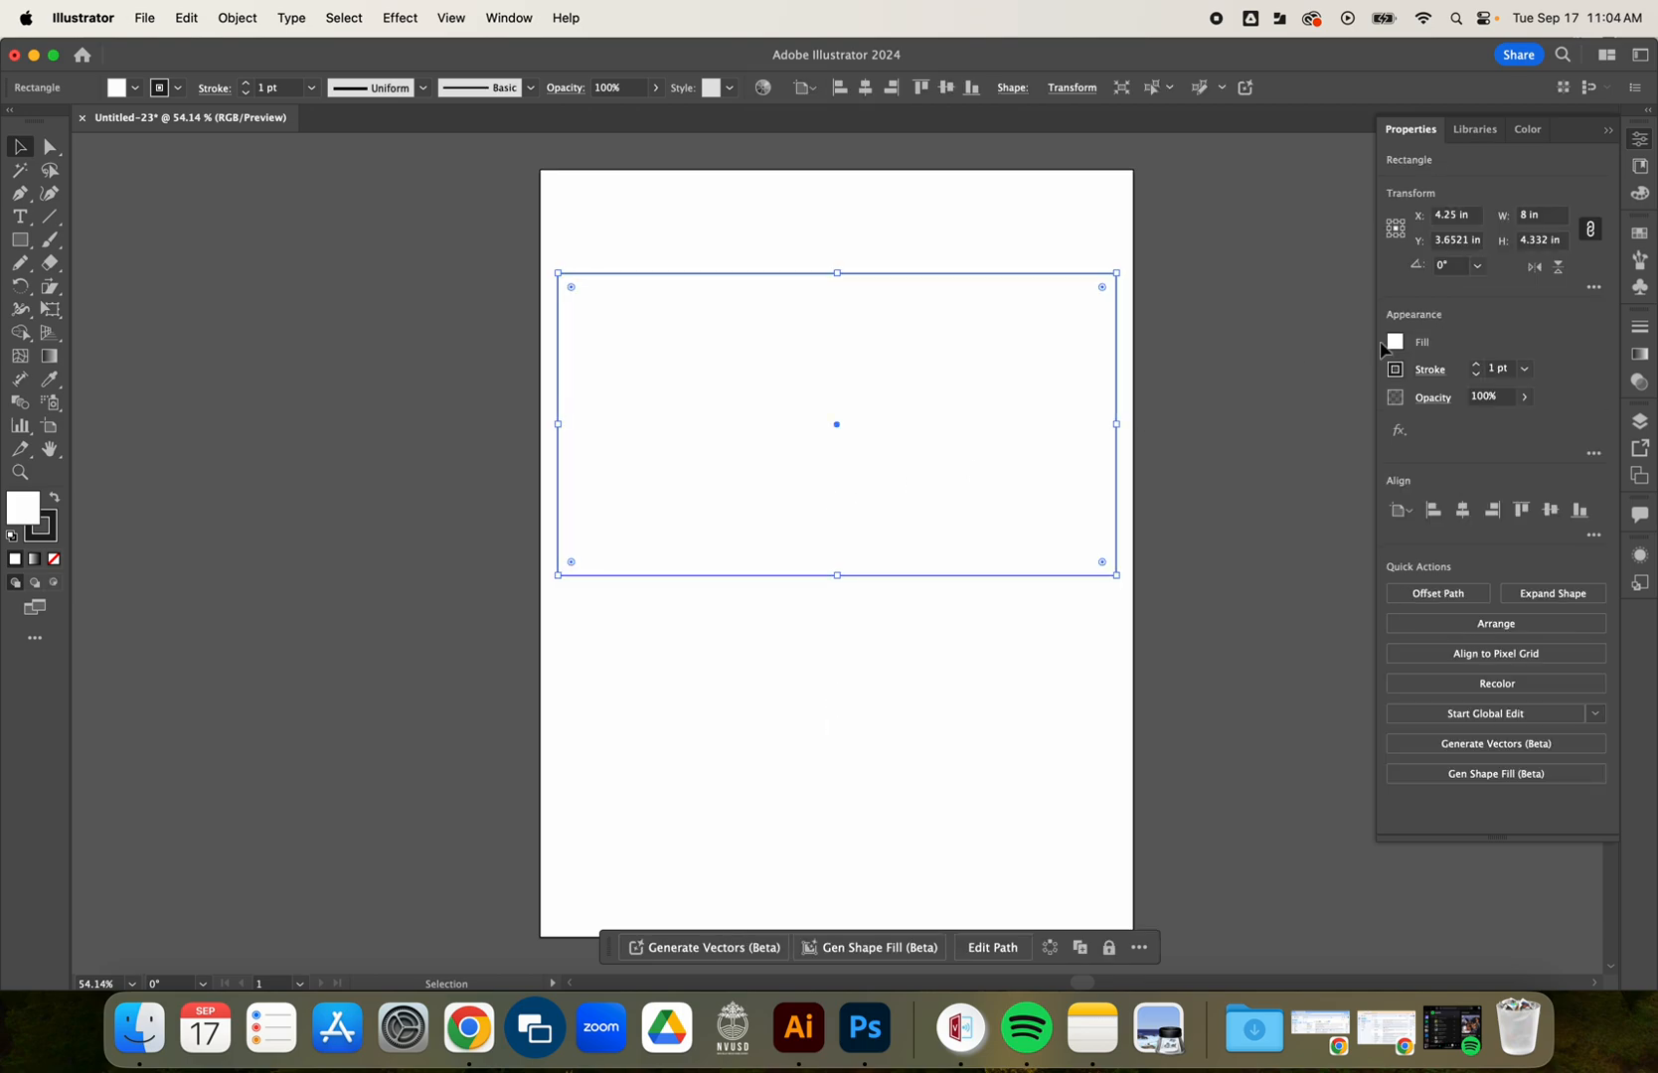
{"action": "left_click", "coordinate": [1279, 346]}
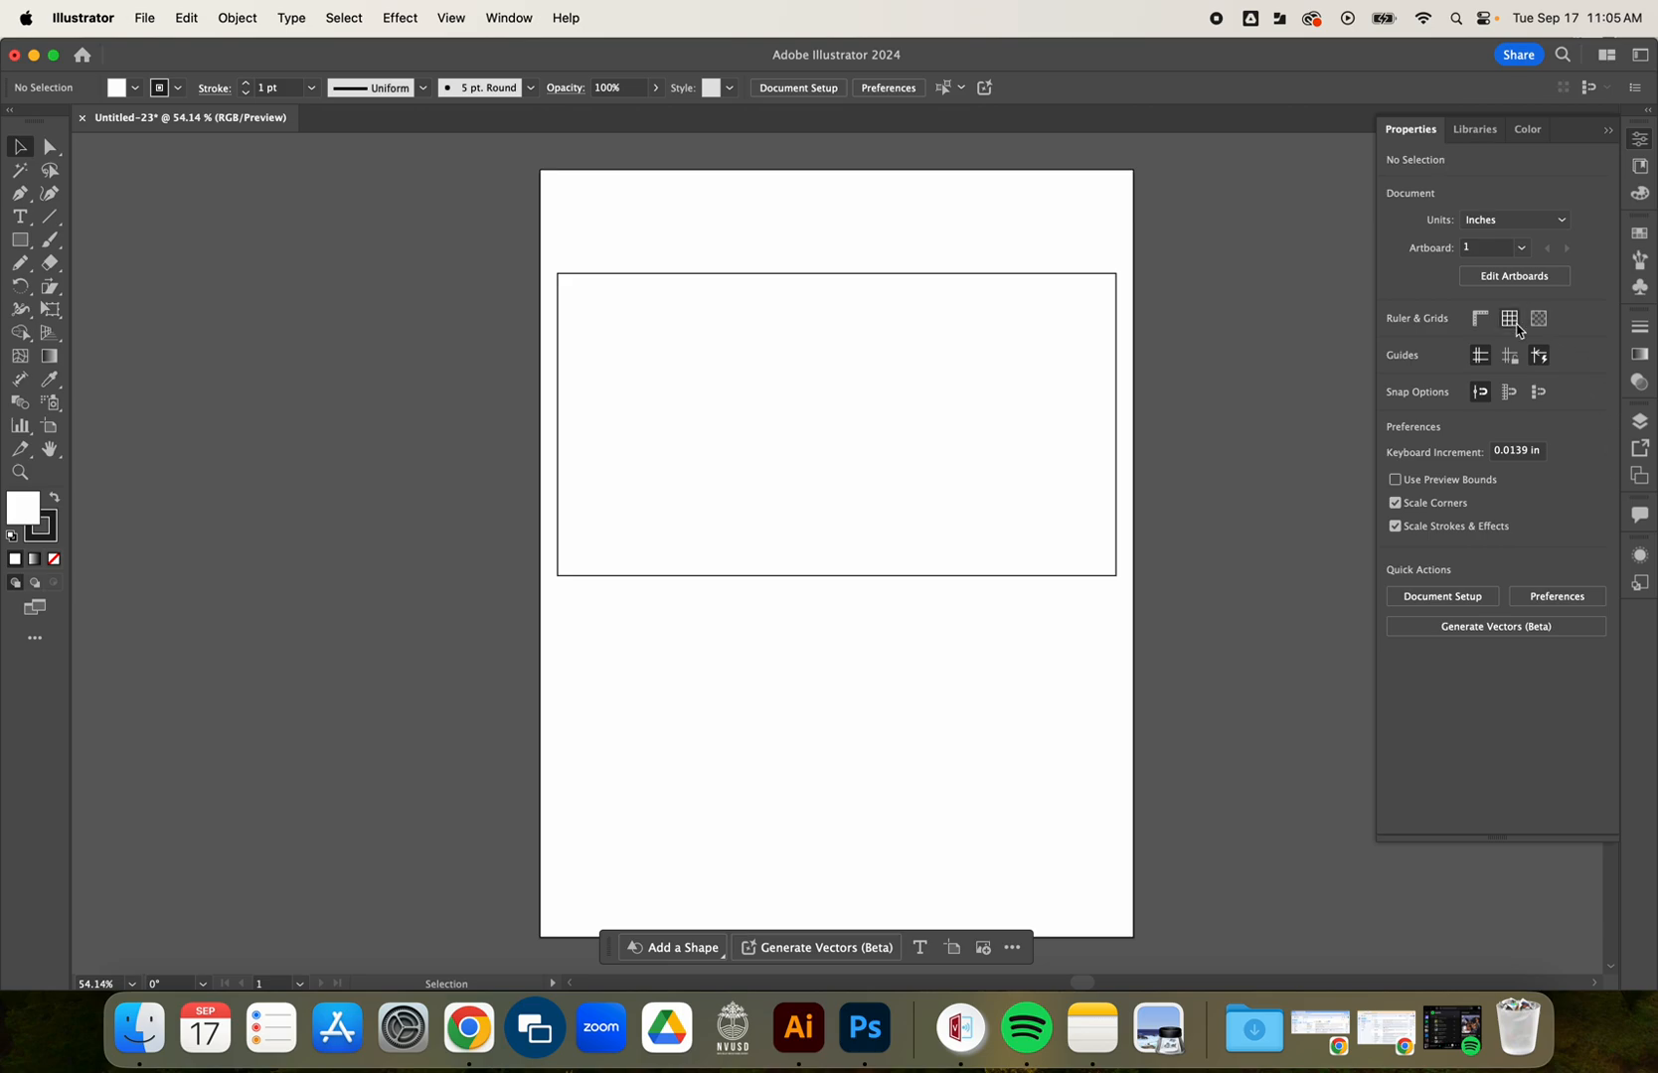
{"action": "left_click", "coordinate": [1538, 318]}
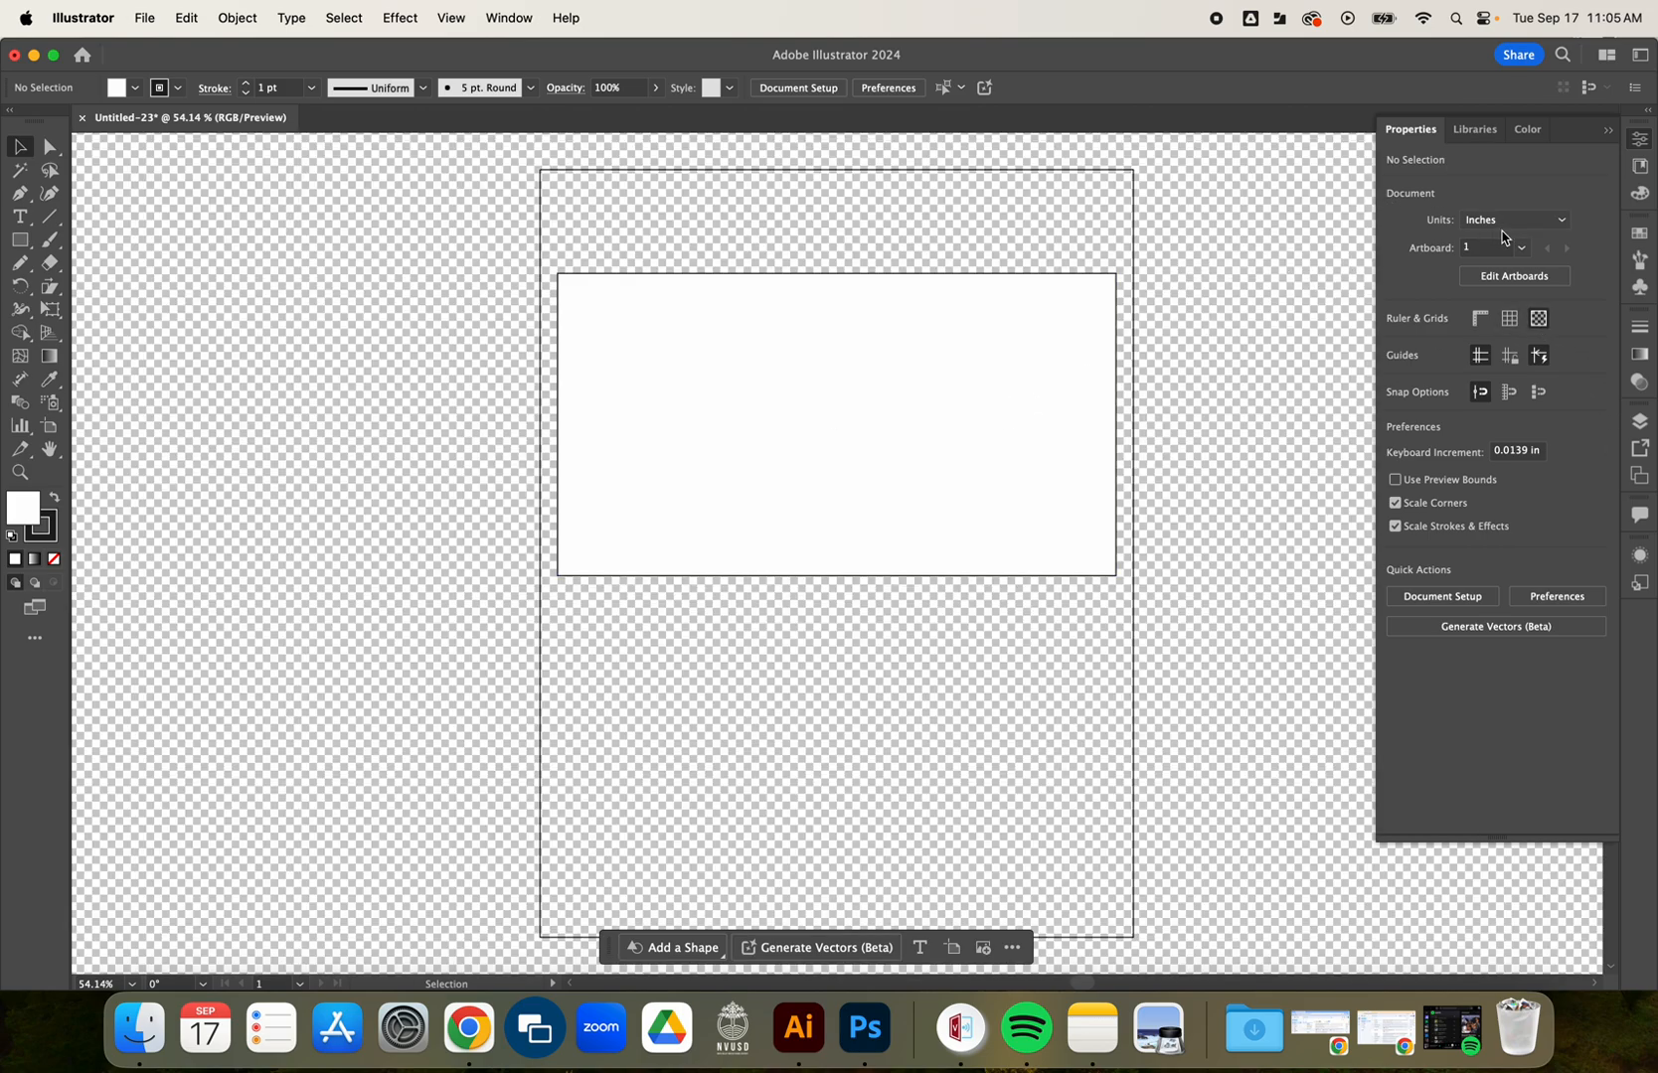
{"action": "left_click", "coordinate": [1538, 319]}
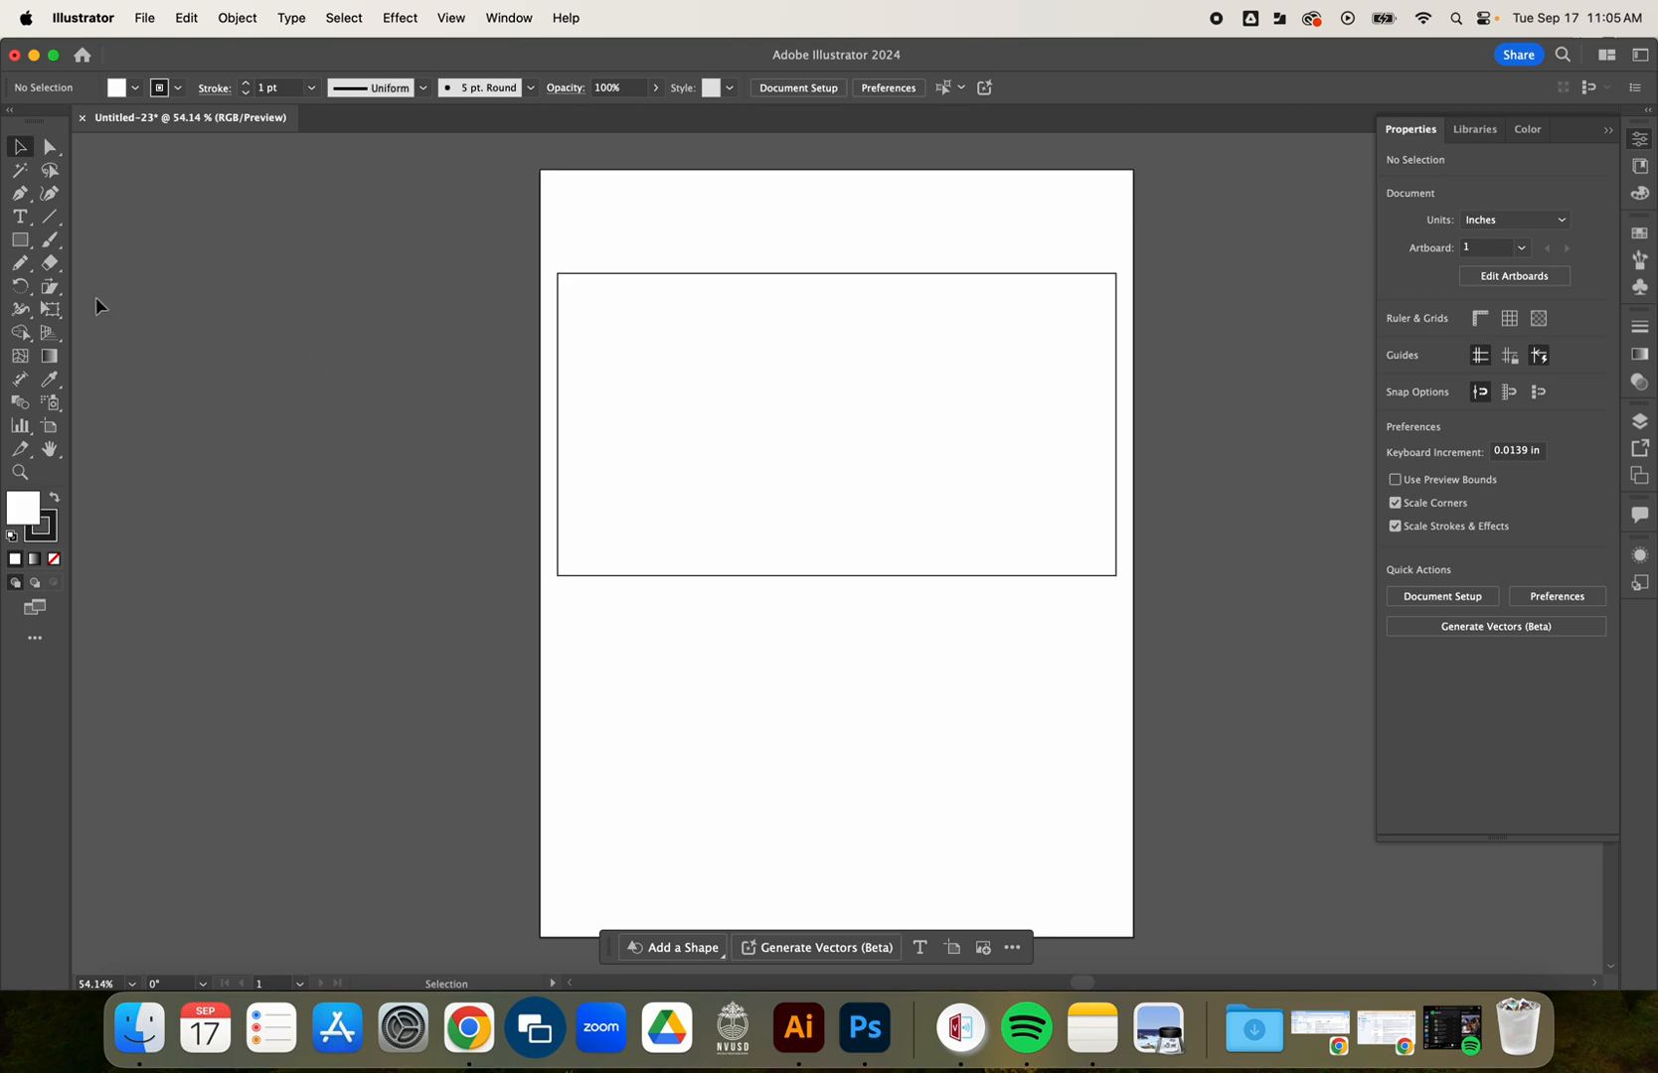
Draw an 8 × 0.3 in stripe rectangle and place it just below the large rectangle, aligned with its sides.
{"action": "left_click", "coordinate": [19, 240]}
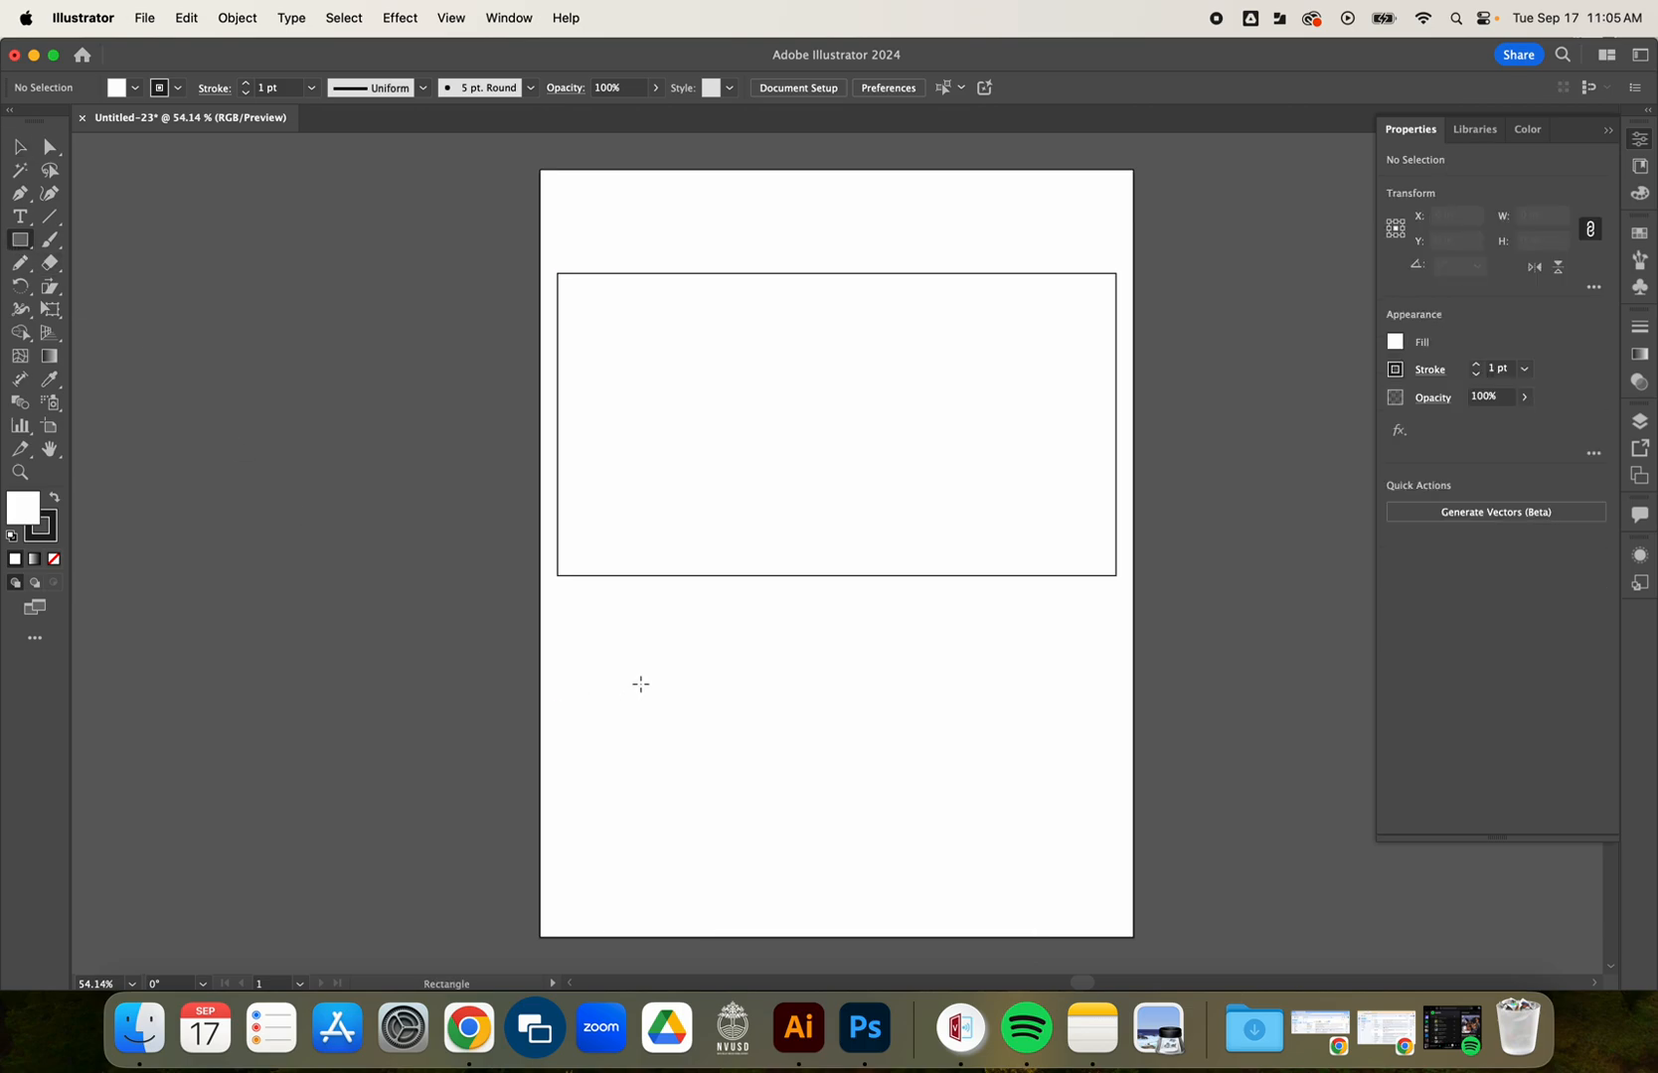
{"action": "left_click", "coordinate": [636, 683]}
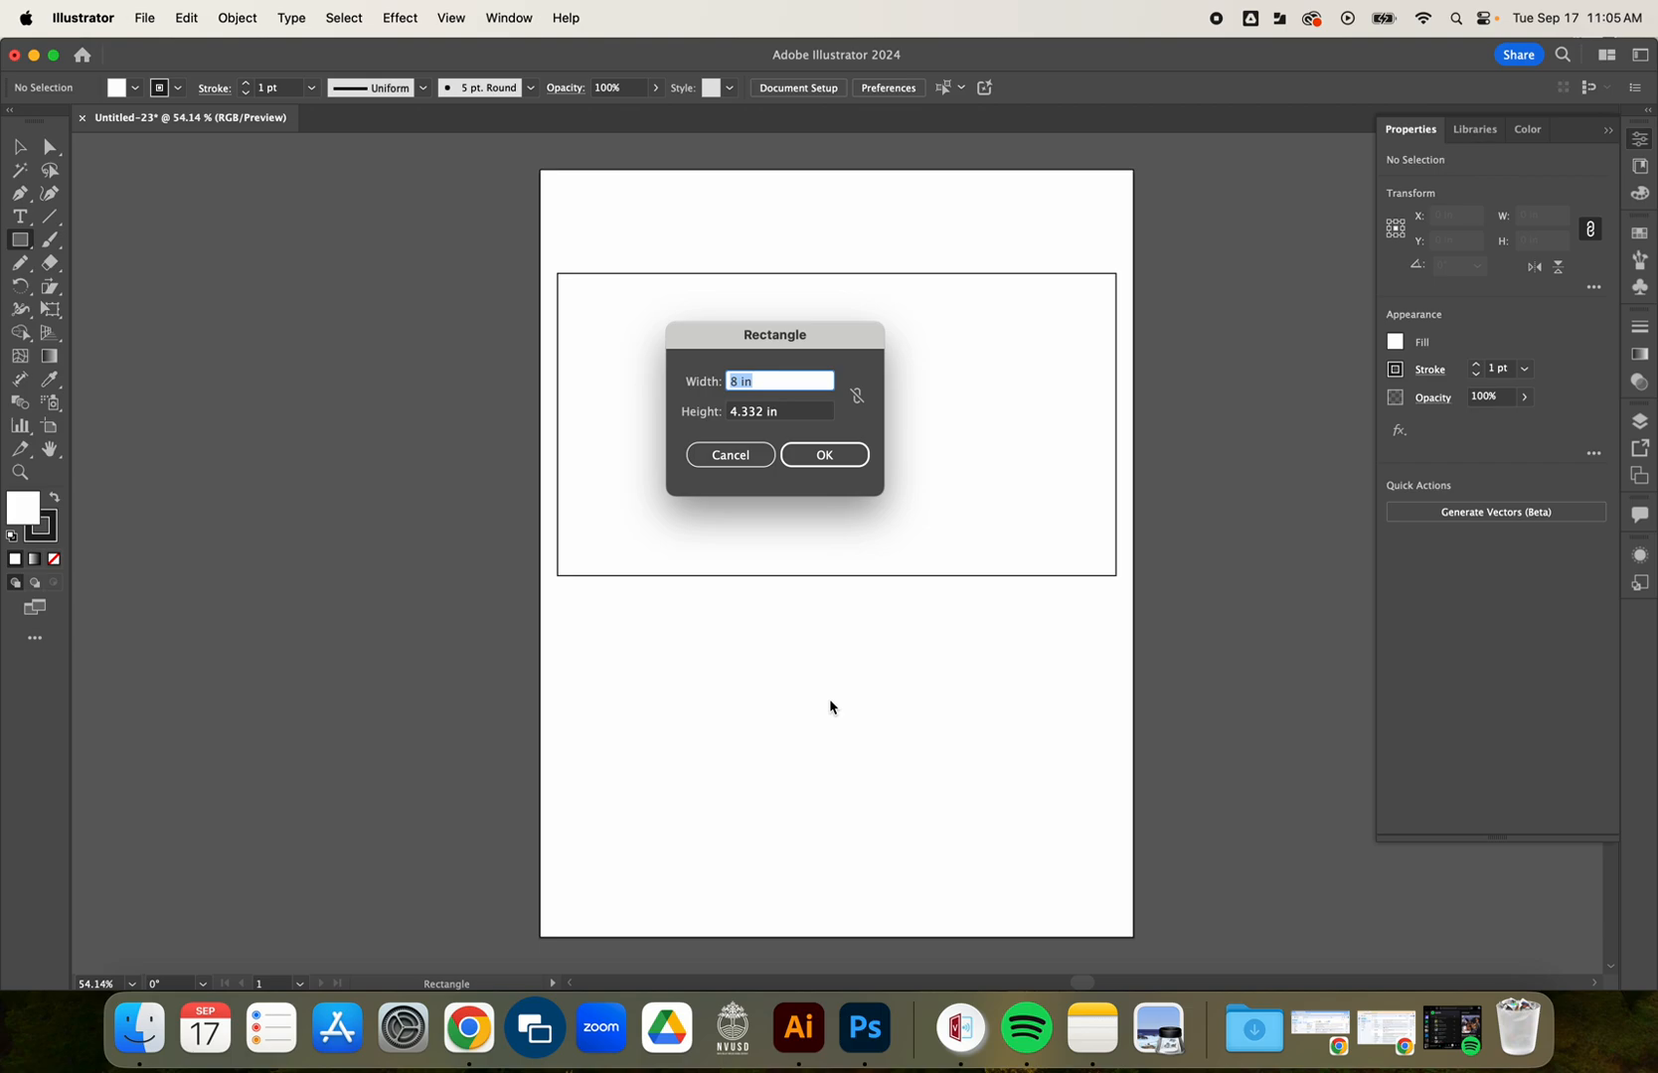
{"action": "type", "text": "8"}
{"action": "left_click", "coordinate": [802, 410]}
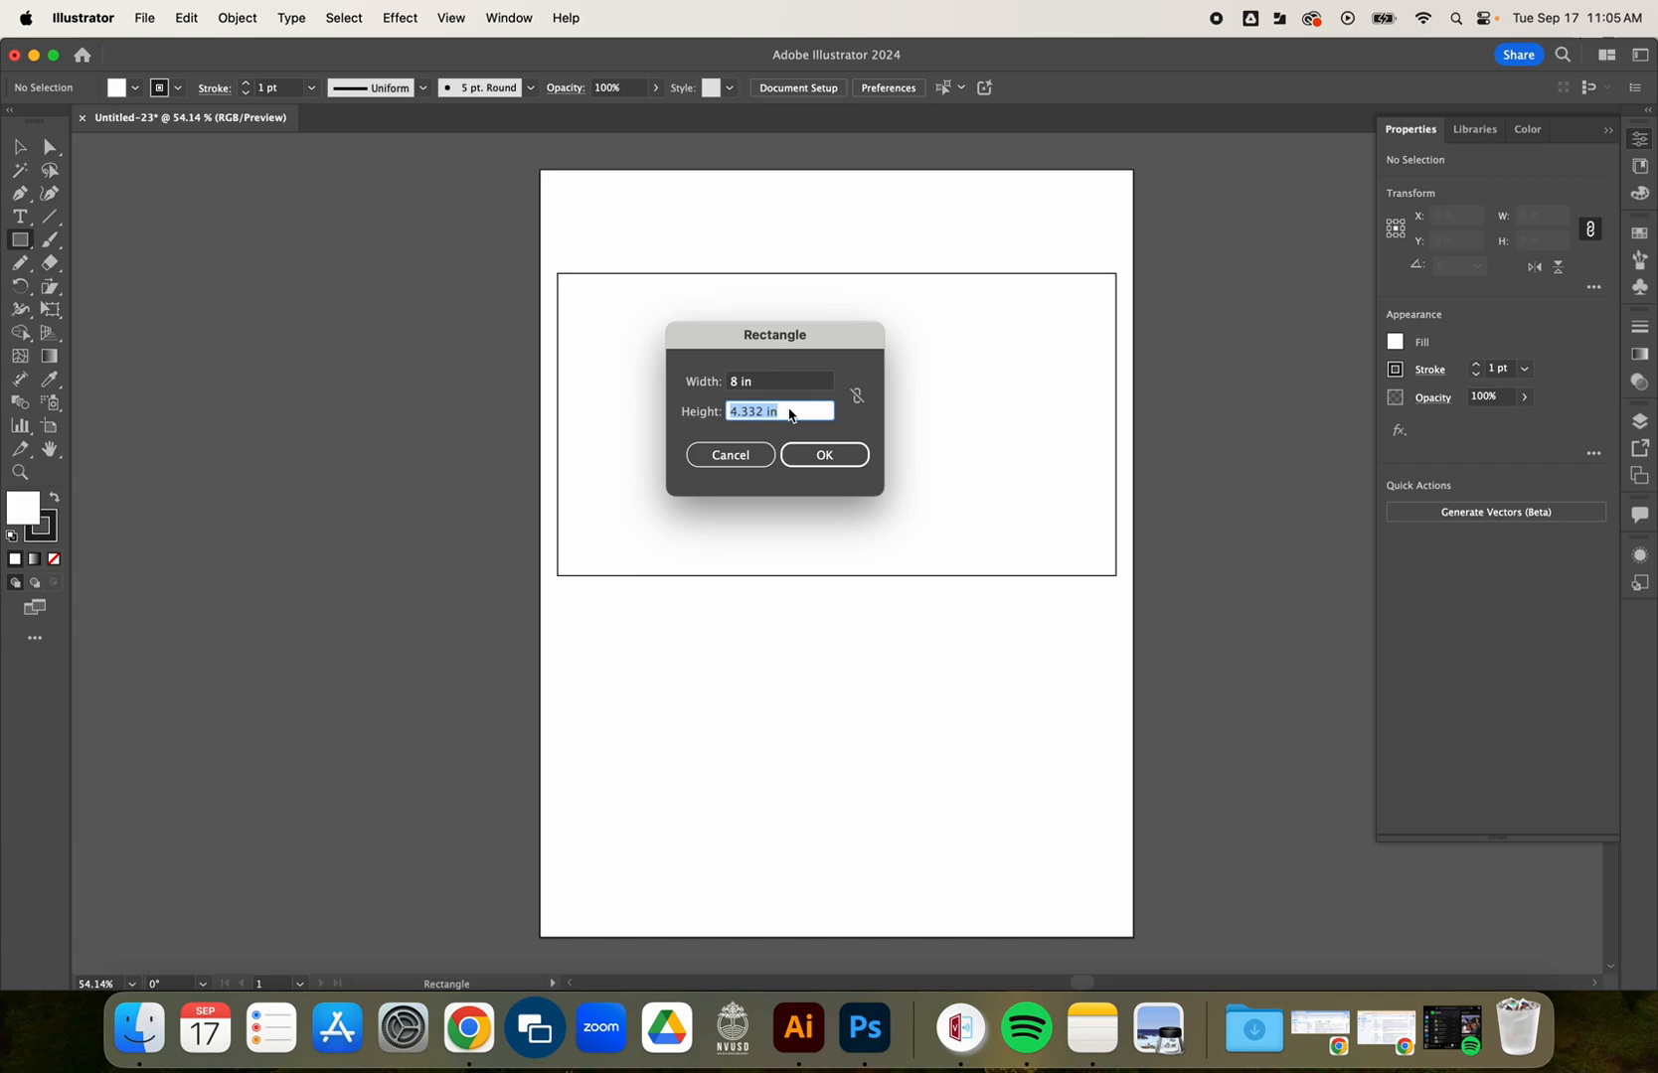
{"action": "key", "text": "BackSpace"}
{"action": "left_click", "coordinate": [813, 459]}
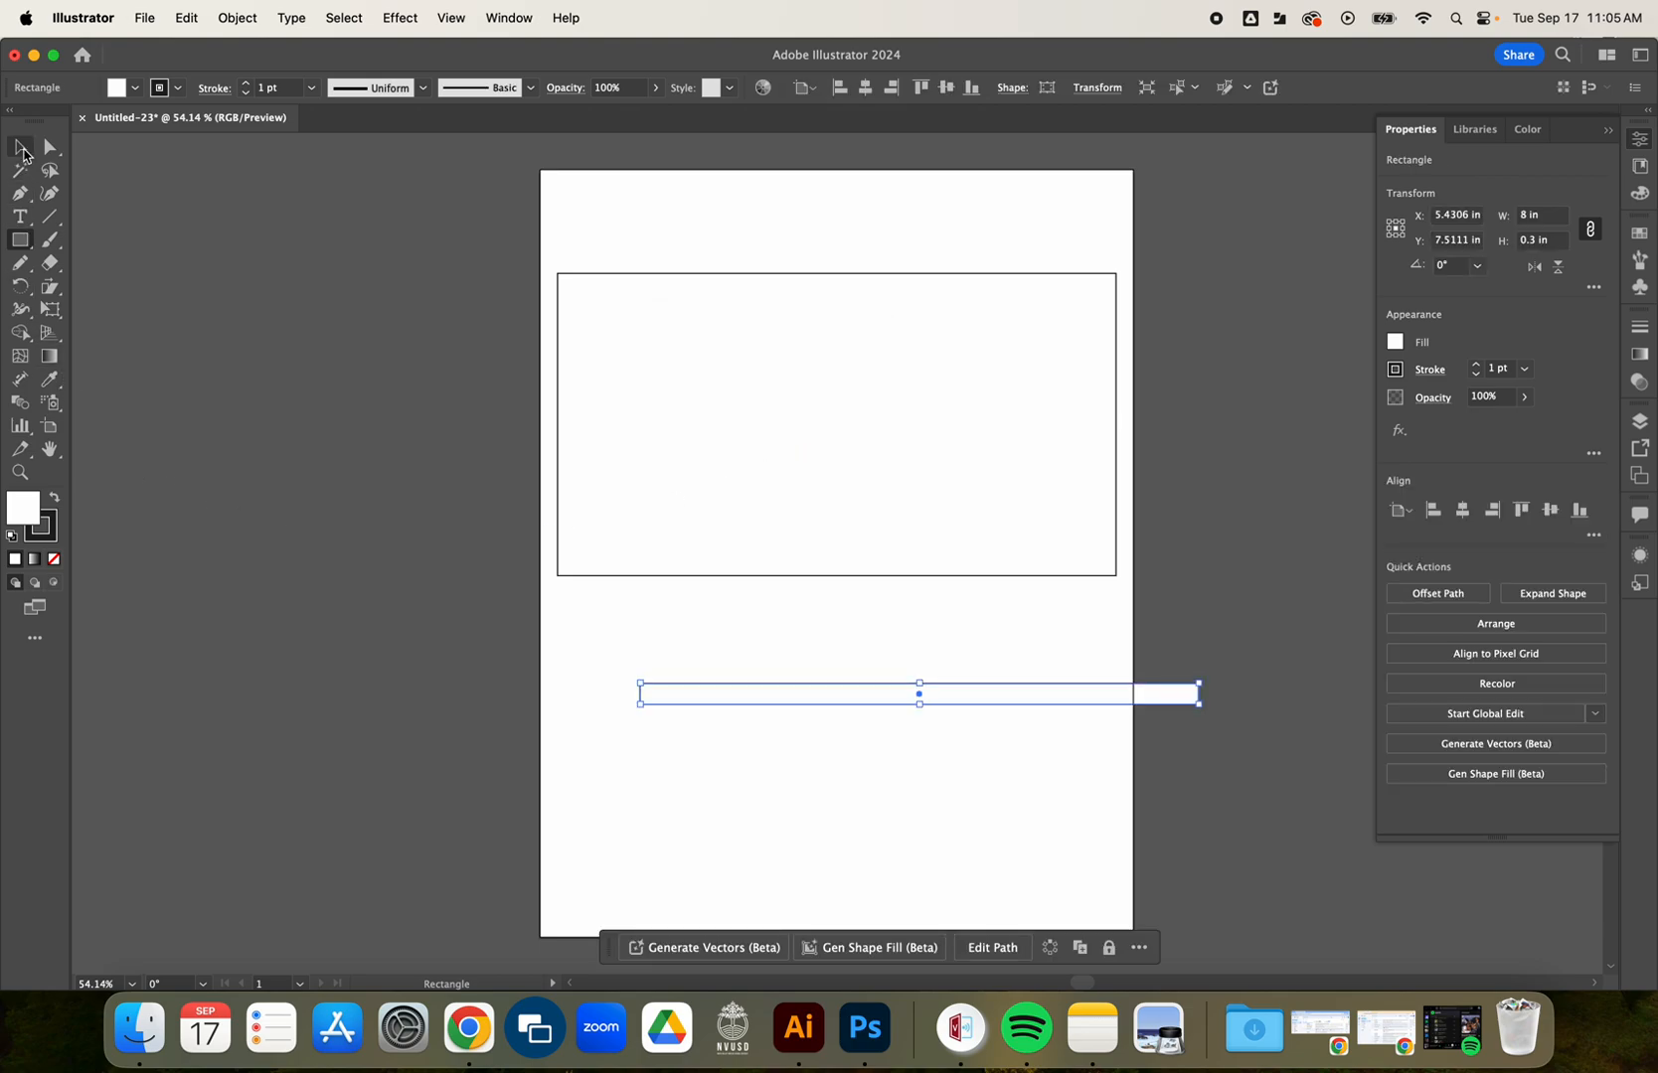
{"action": "left_click", "coordinate": [20, 146]}
{"action": "left_click_drag", "start_coordinate": [857, 704], "coordinate": [771, 631]}
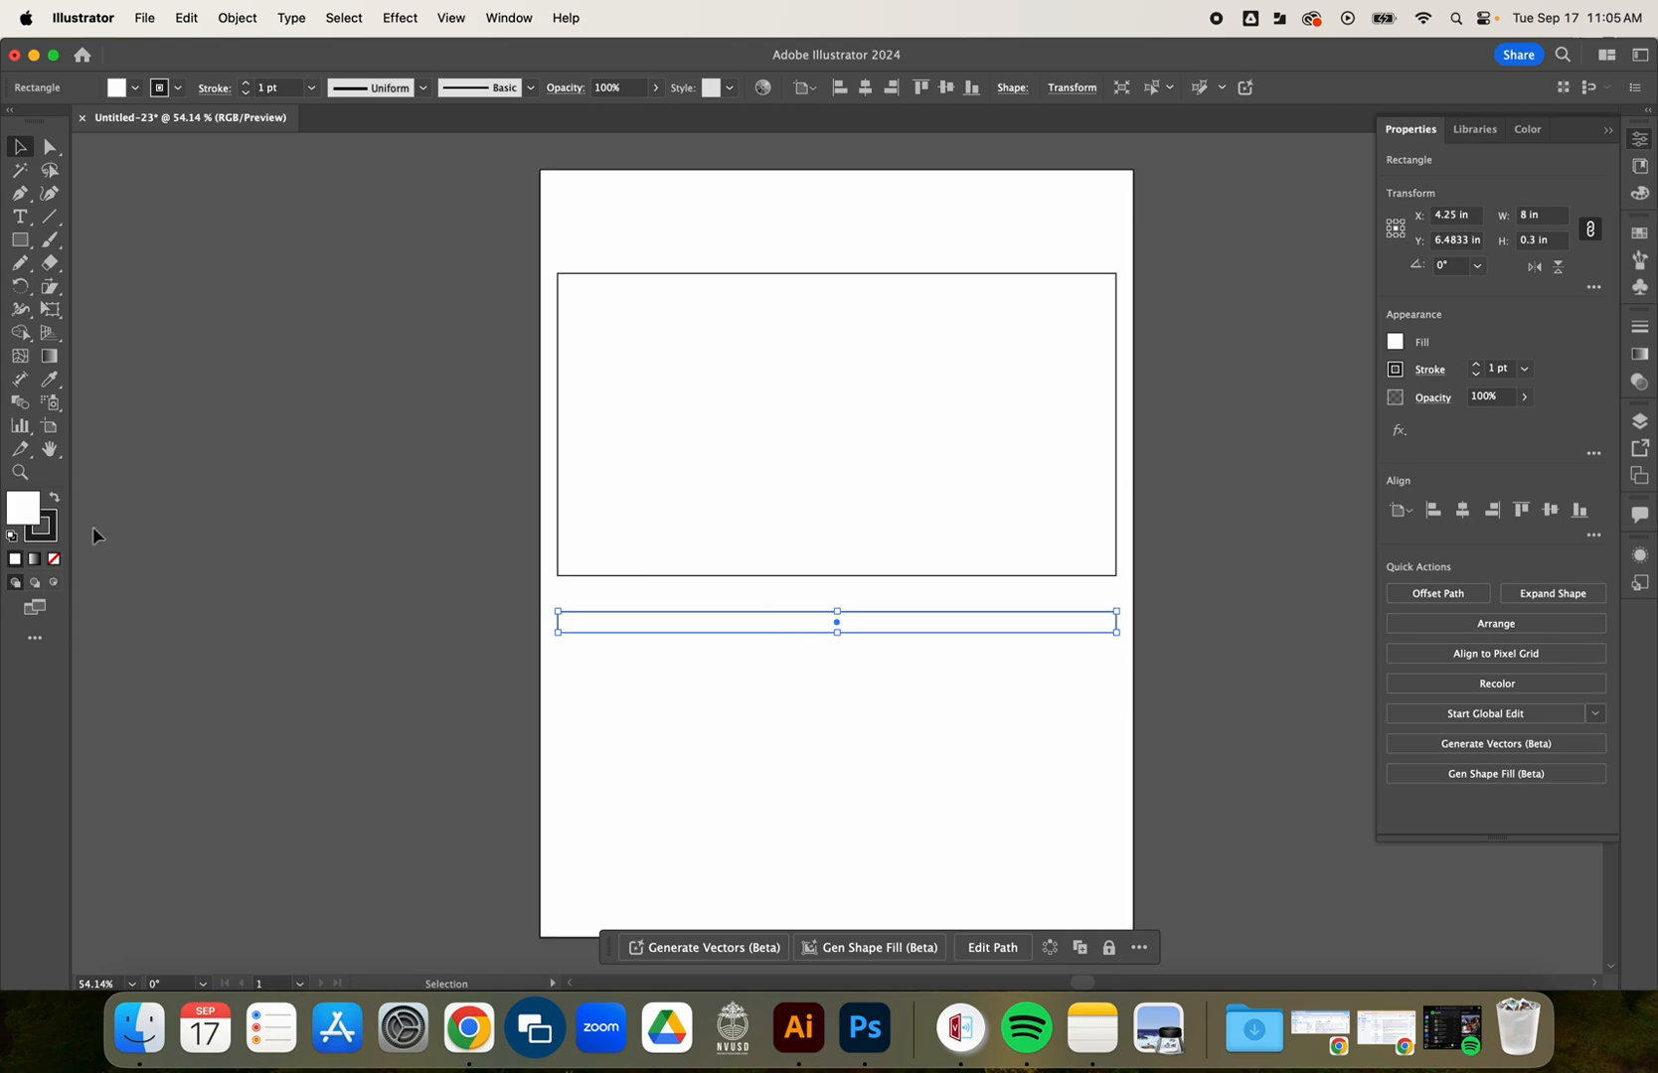
Fill the thin stripe with red and set its stroke to none.
{"action": "left_click", "coordinate": [1396, 342]}
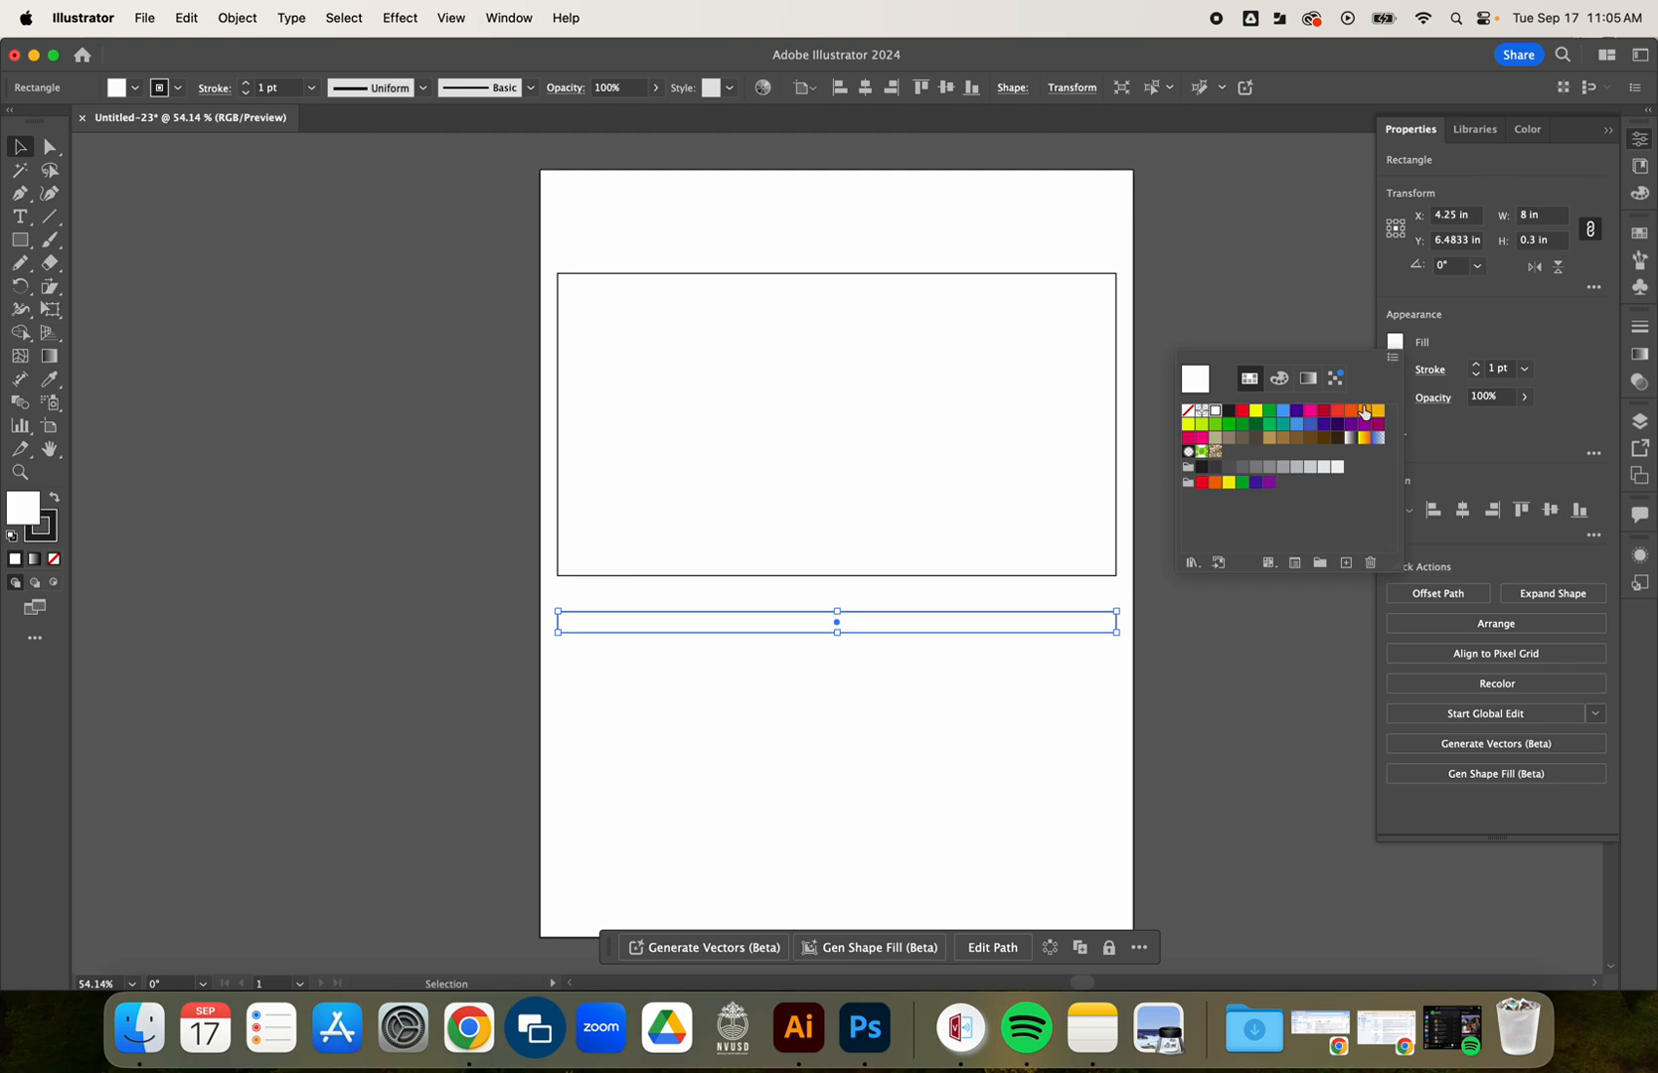
{"action": "left_click", "coordinate": [1242, 410]}
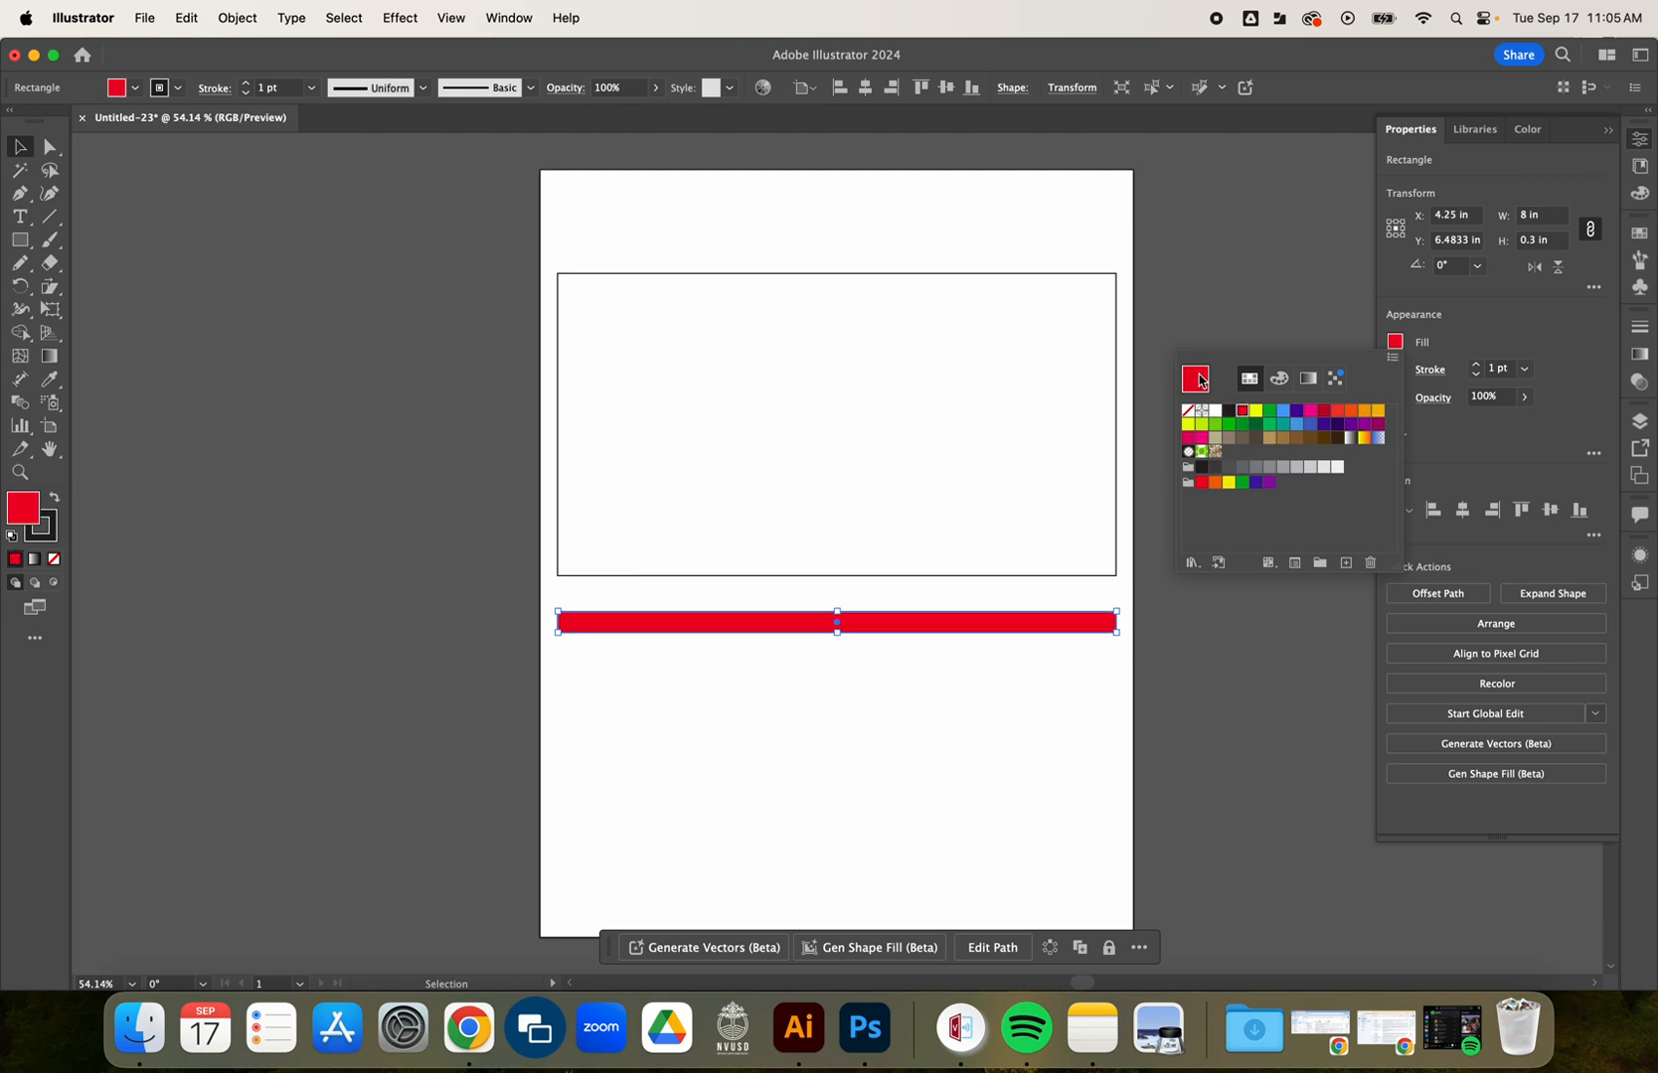
{"action": "left_click", "coordinate": [1395, 343]}
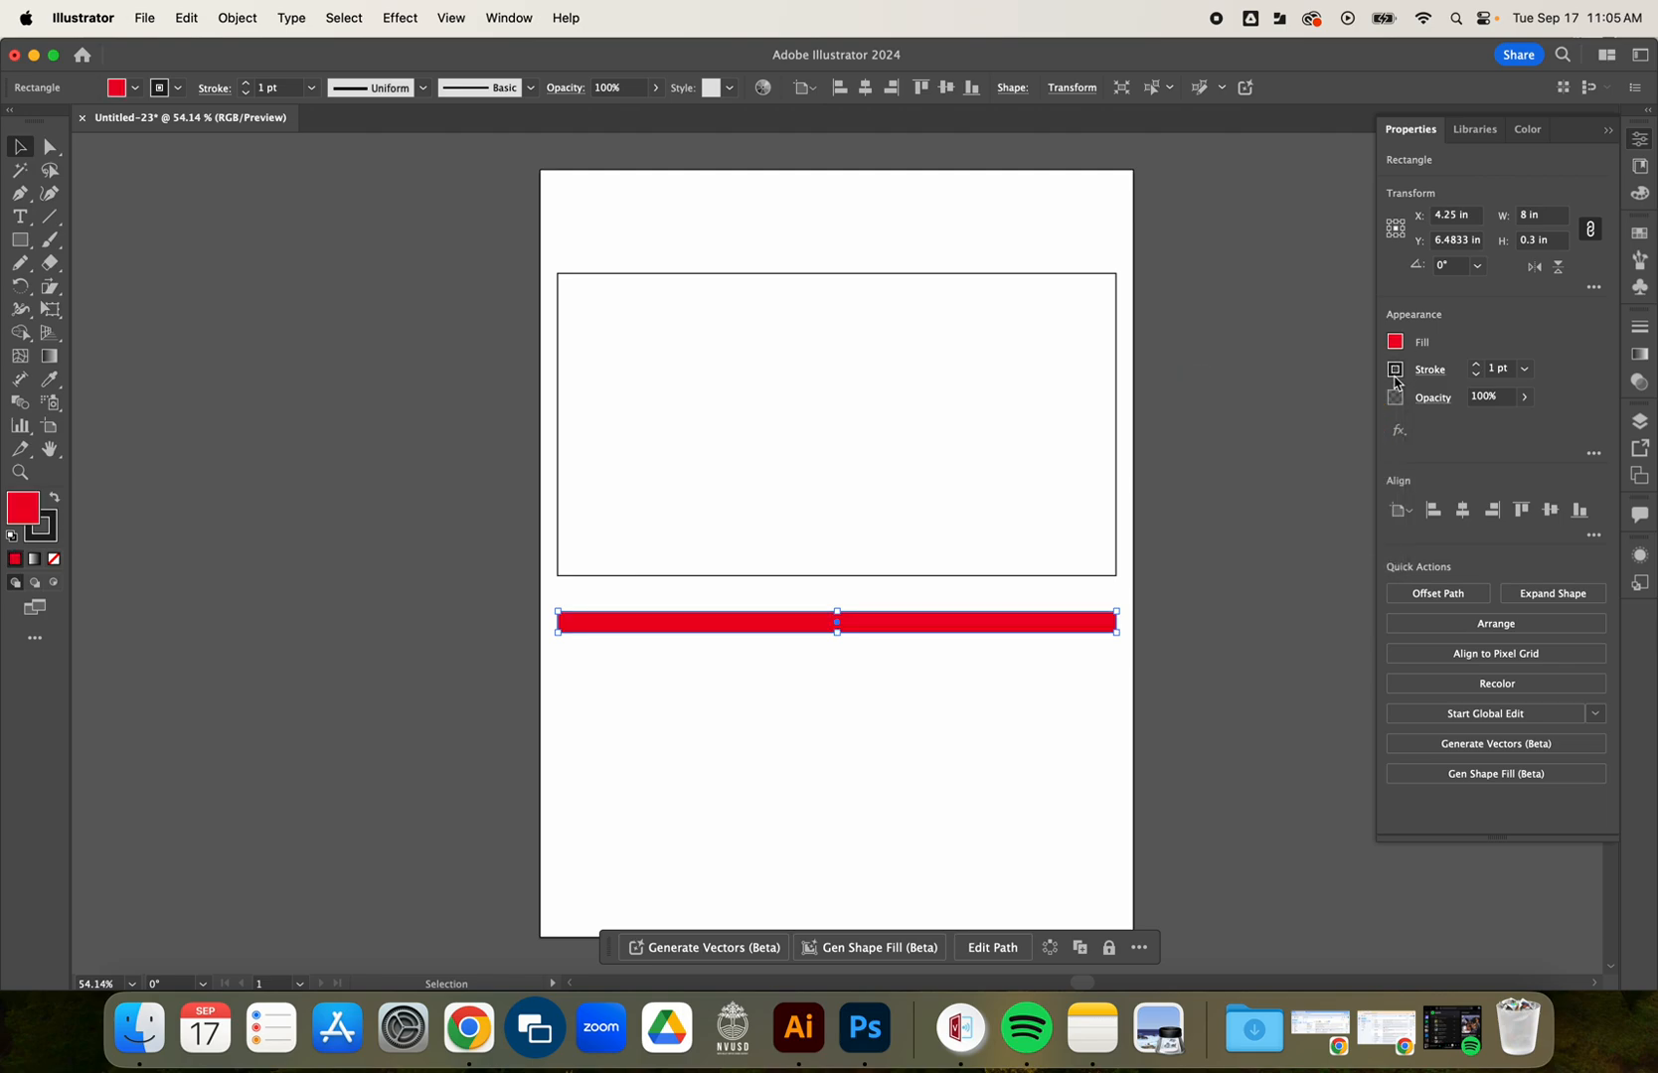
{"action": "left_click", "coordinate": [1394, 370]}
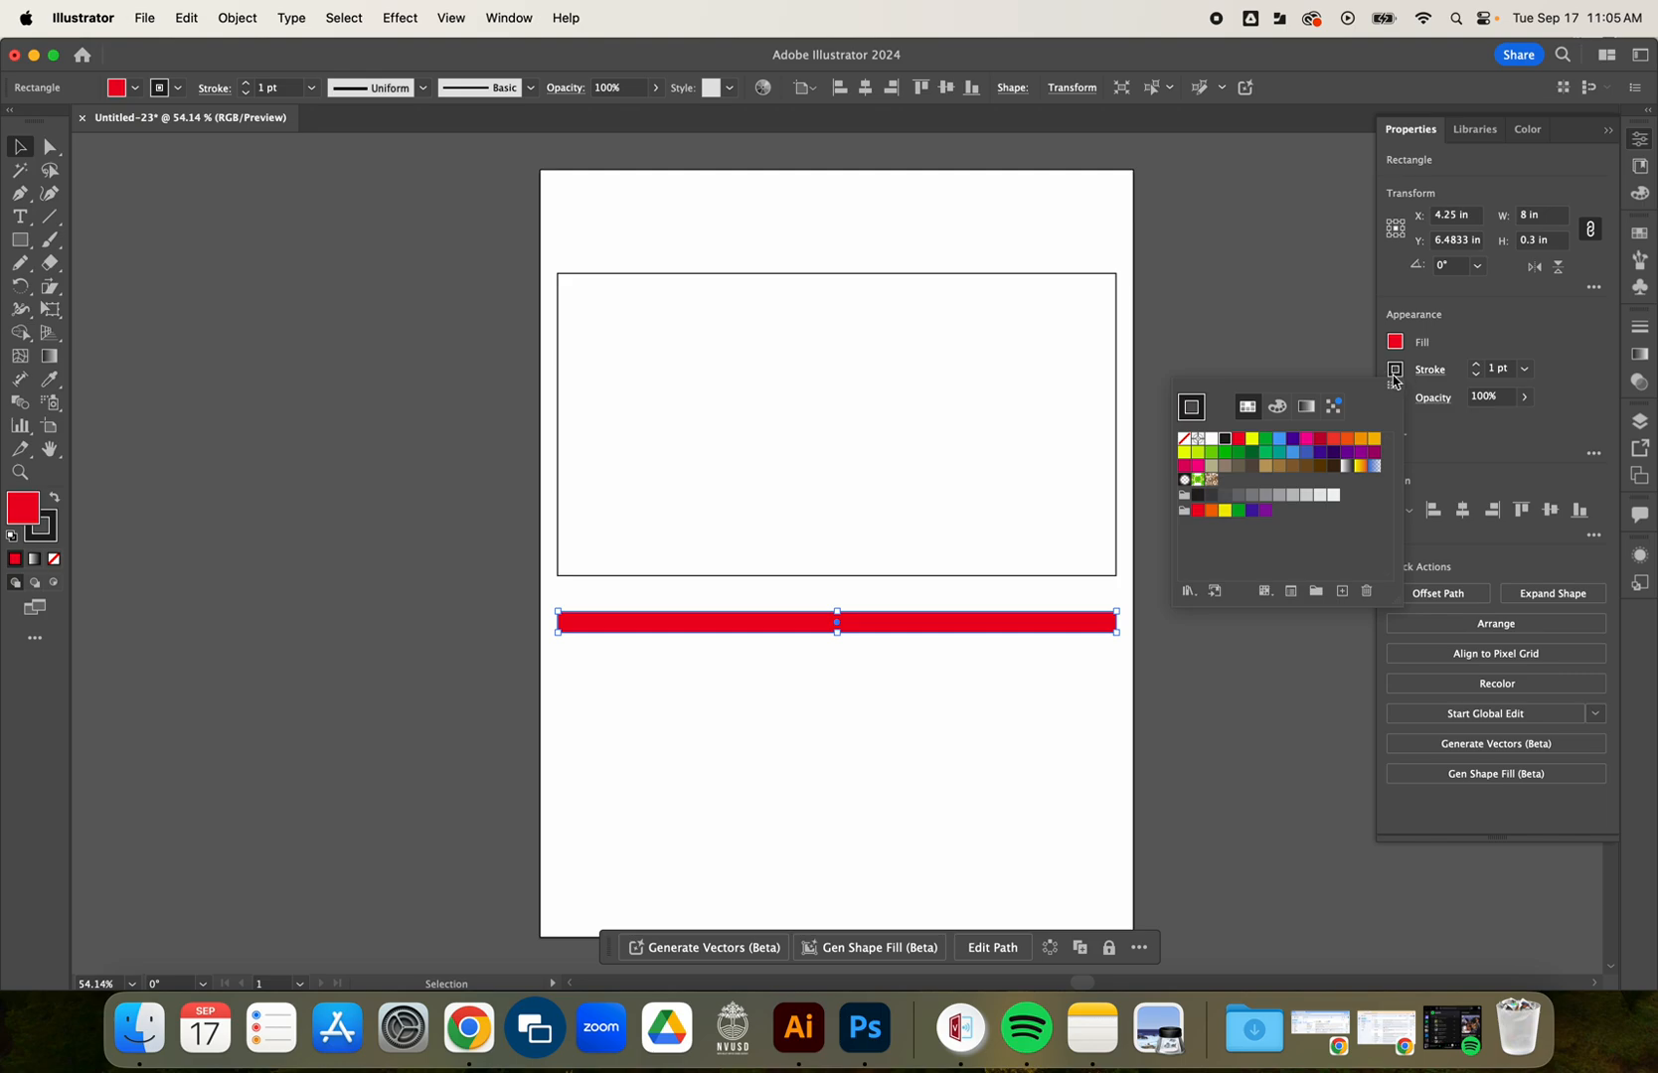
{"action": "left_click", "coordinate": [1184, 440]}
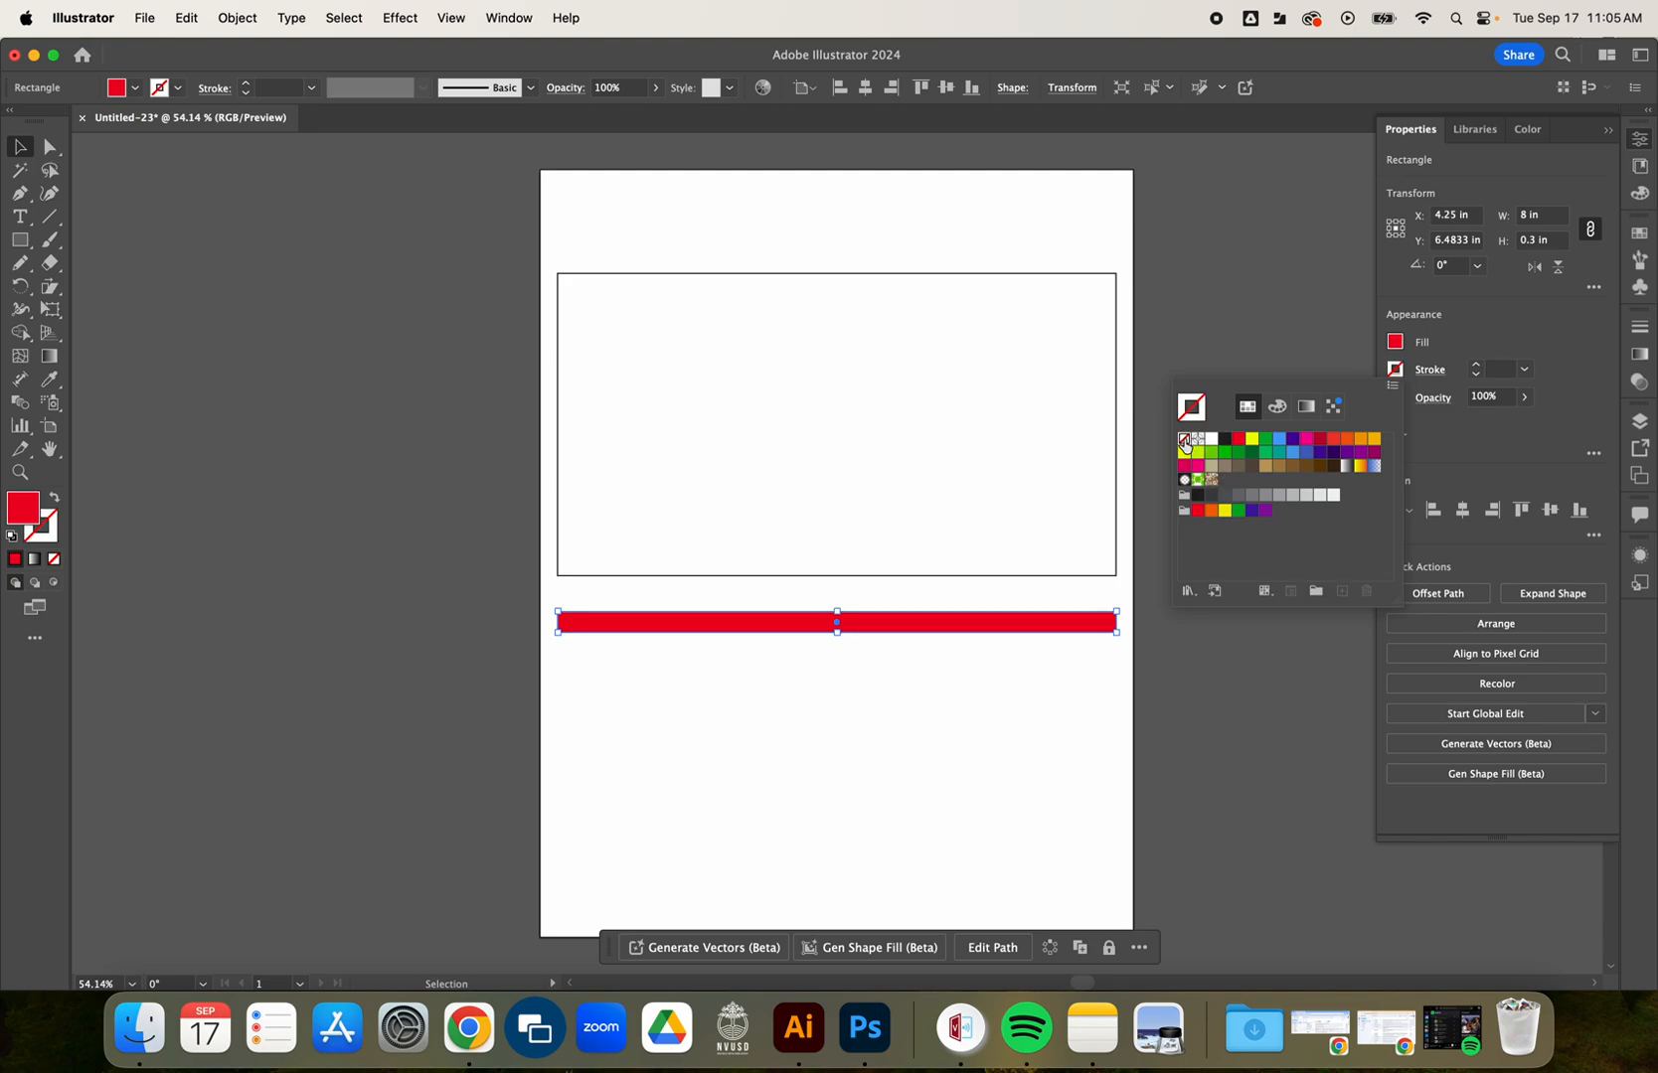
{"action": "left_click", "coordinate": [954, 718]}
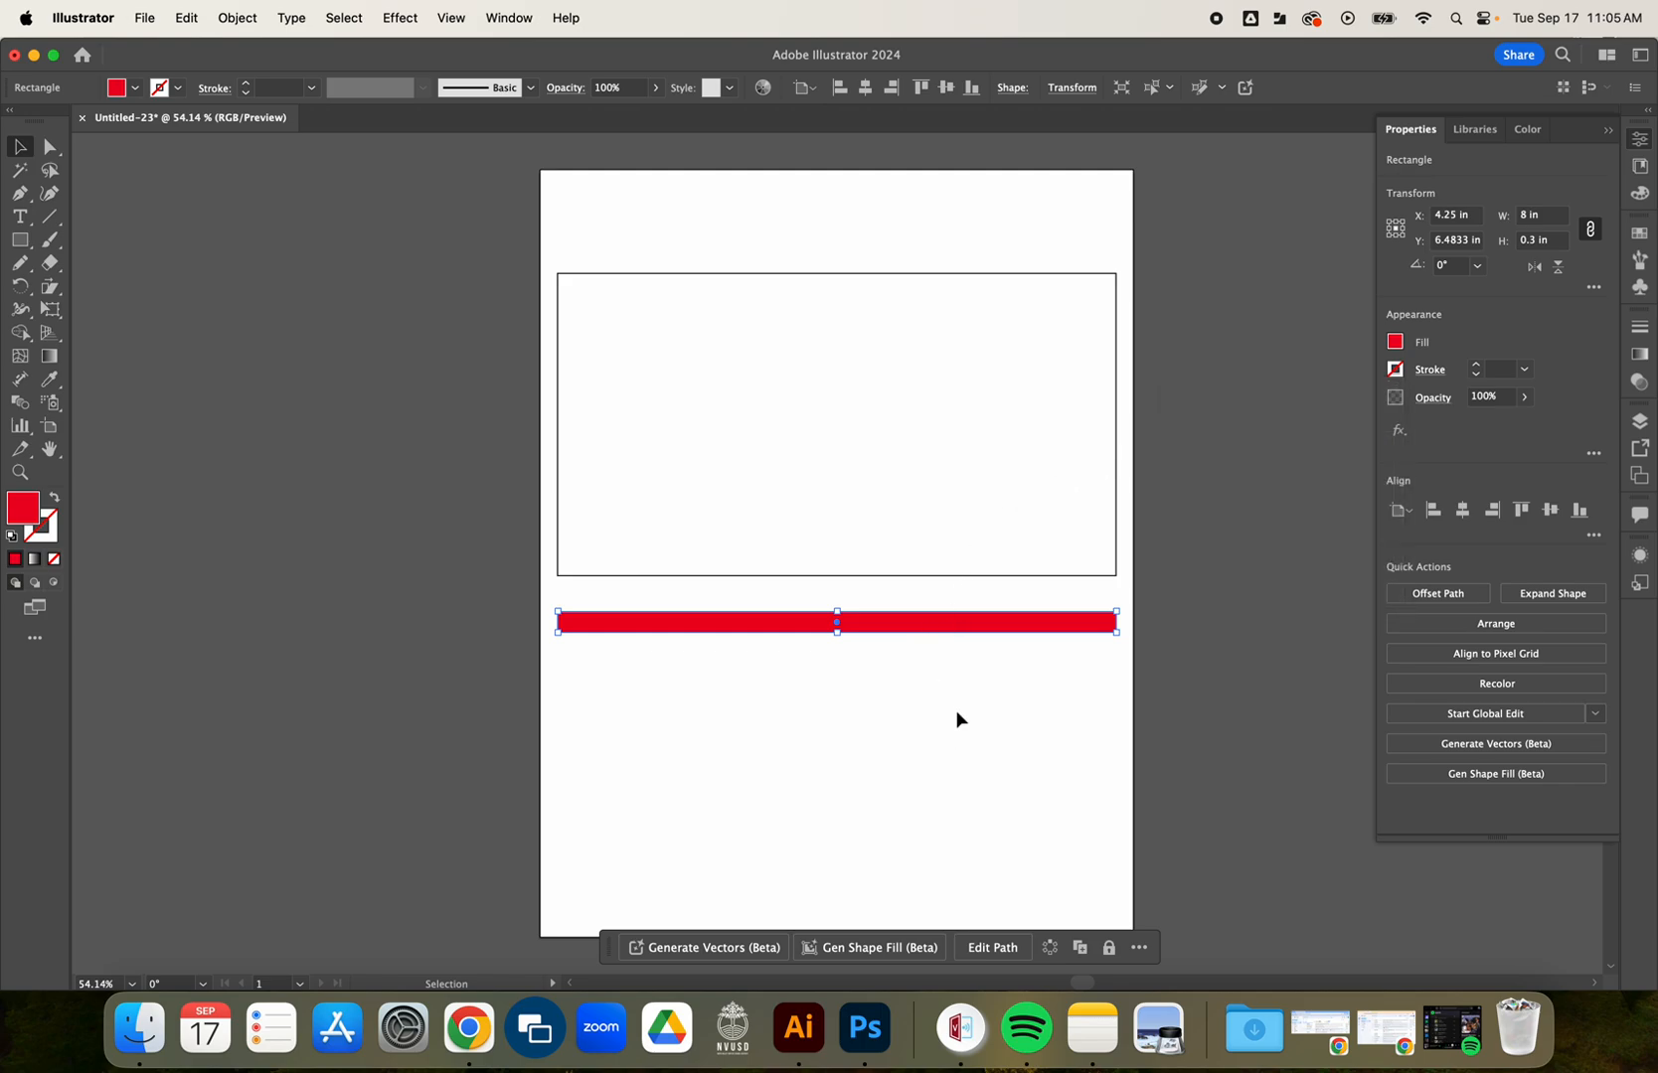
Duplicate the red stripe down the lower half of the artboard to make seven stripes in total.
{"action": "left_click", "coordinate": [937, 664]}
{"action": "left_click", "coordinate": [922, 629]}
{"action": "left_click_drag", "start_coordinate": [924, 628], "coordinate": [943, 855]}
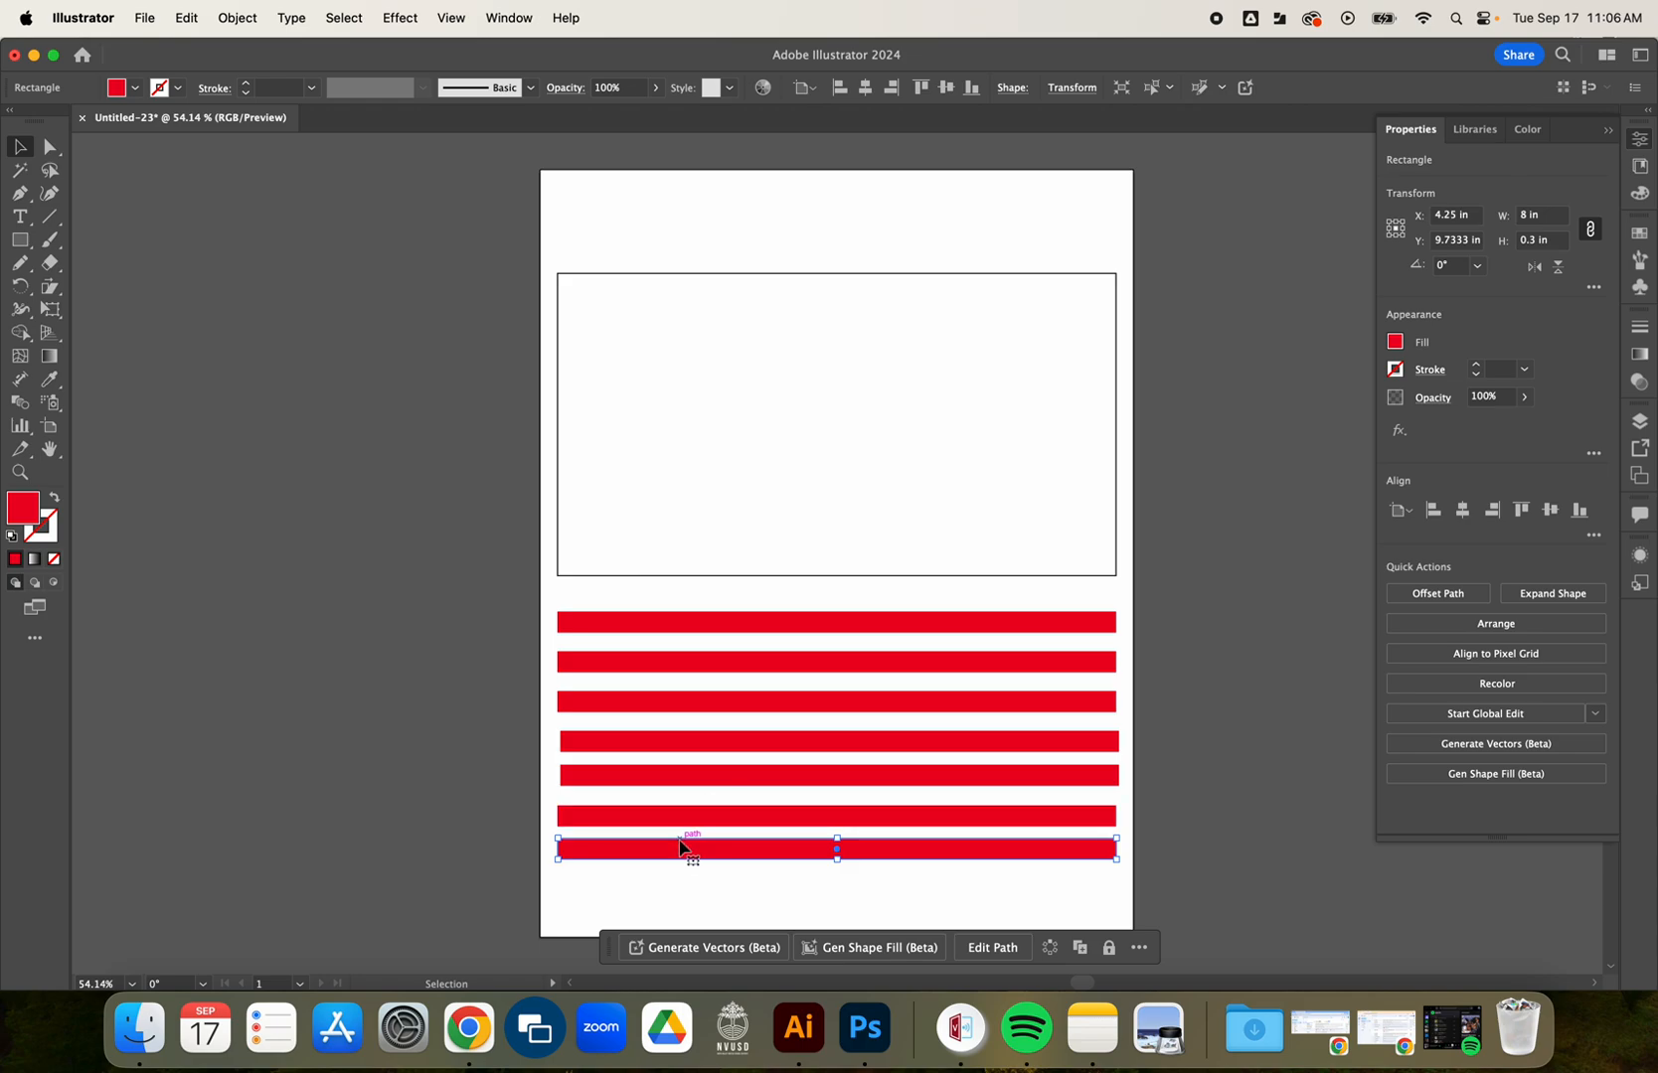
{"action": "left_click", "coordinate": [513, 791]}
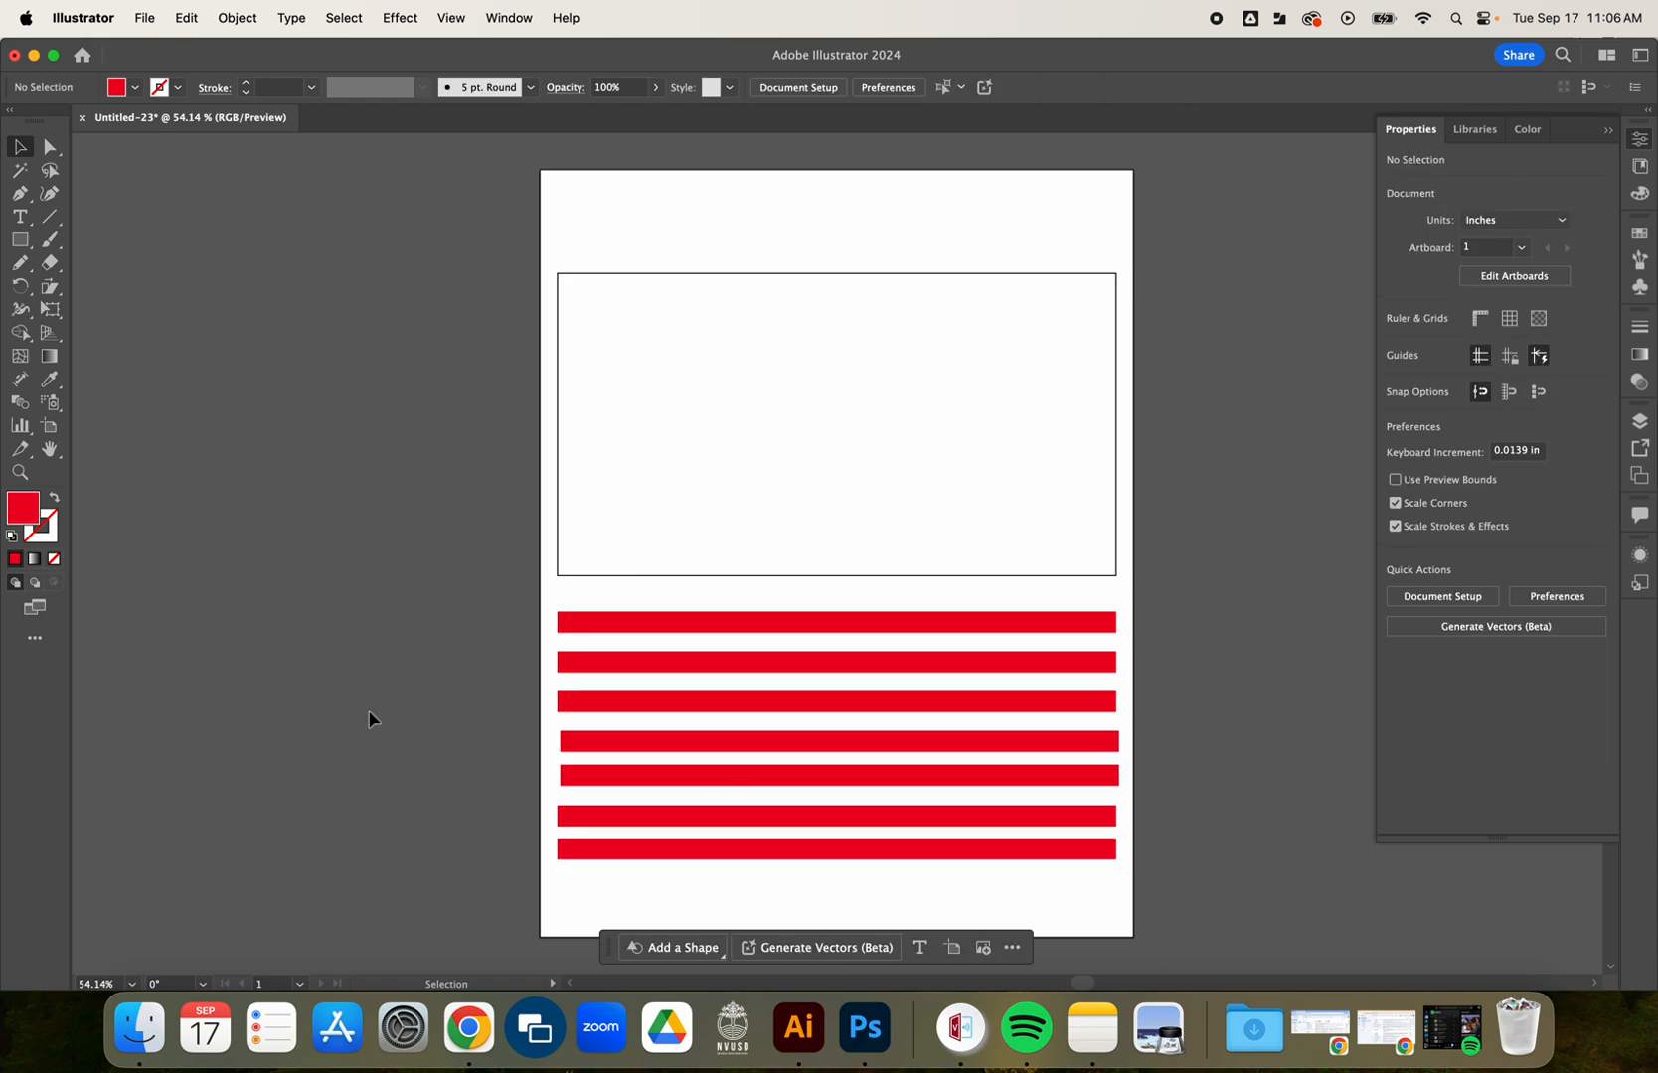
Draw a 3.863 × 2.331 in rectangle on the canvas beside the artboard, next to the large rectangle.
{"action": "left_click", "coordinate": [22, 244]}
{"action": "left_click", "coordinate": [252, 338]}
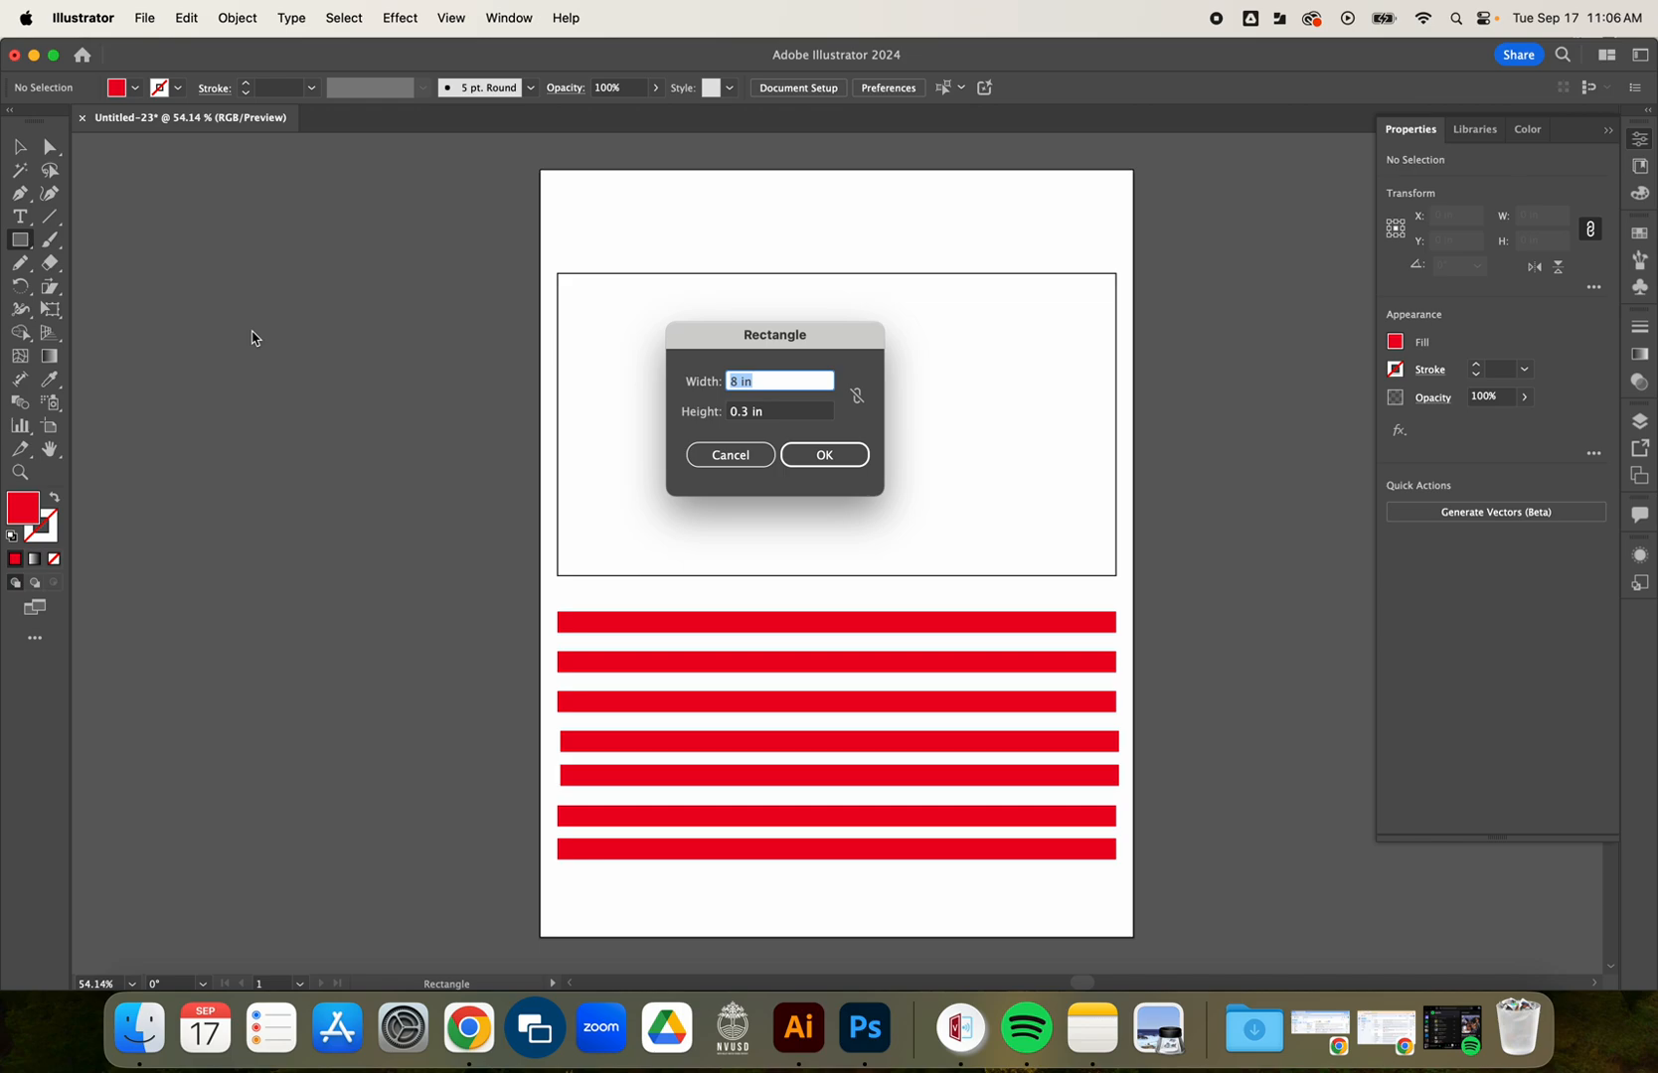
{"action": "type", "text": "3.863"}
{"action": "left_click", "coordinate": [785, 419]}
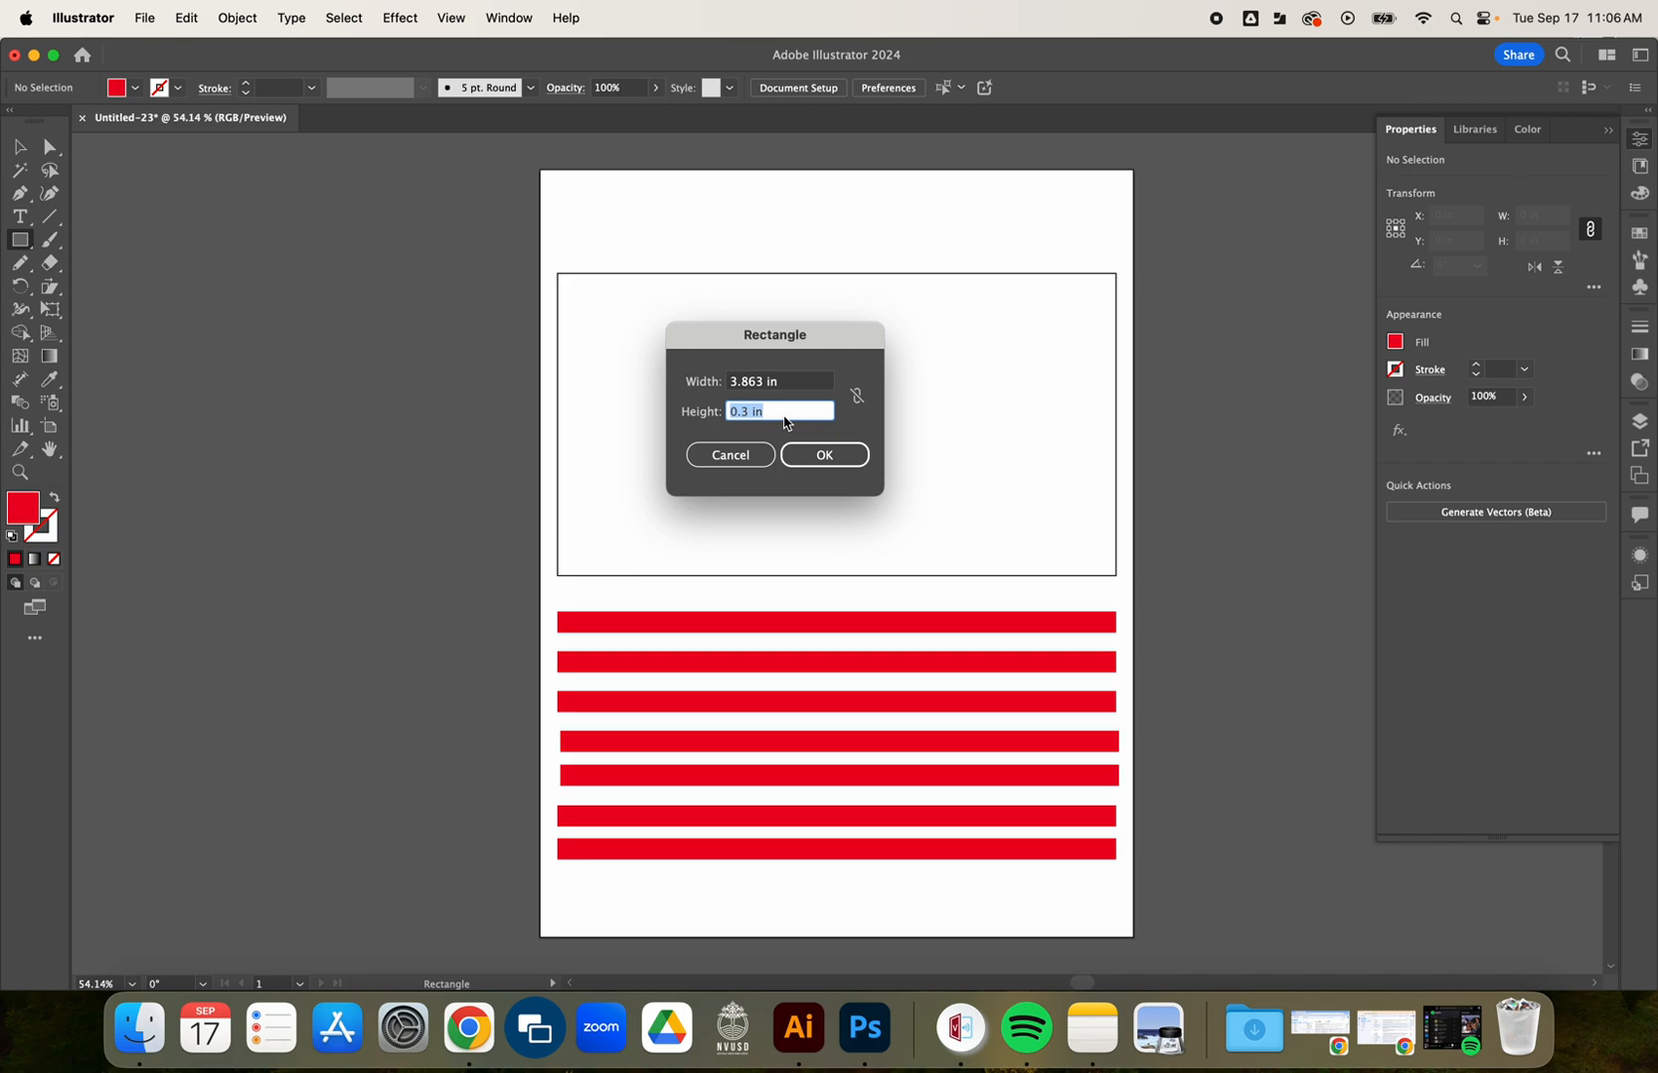
{"action": "type", "text": "2.331"}
{"action": "left_click", "coordinate": [837, 455]}
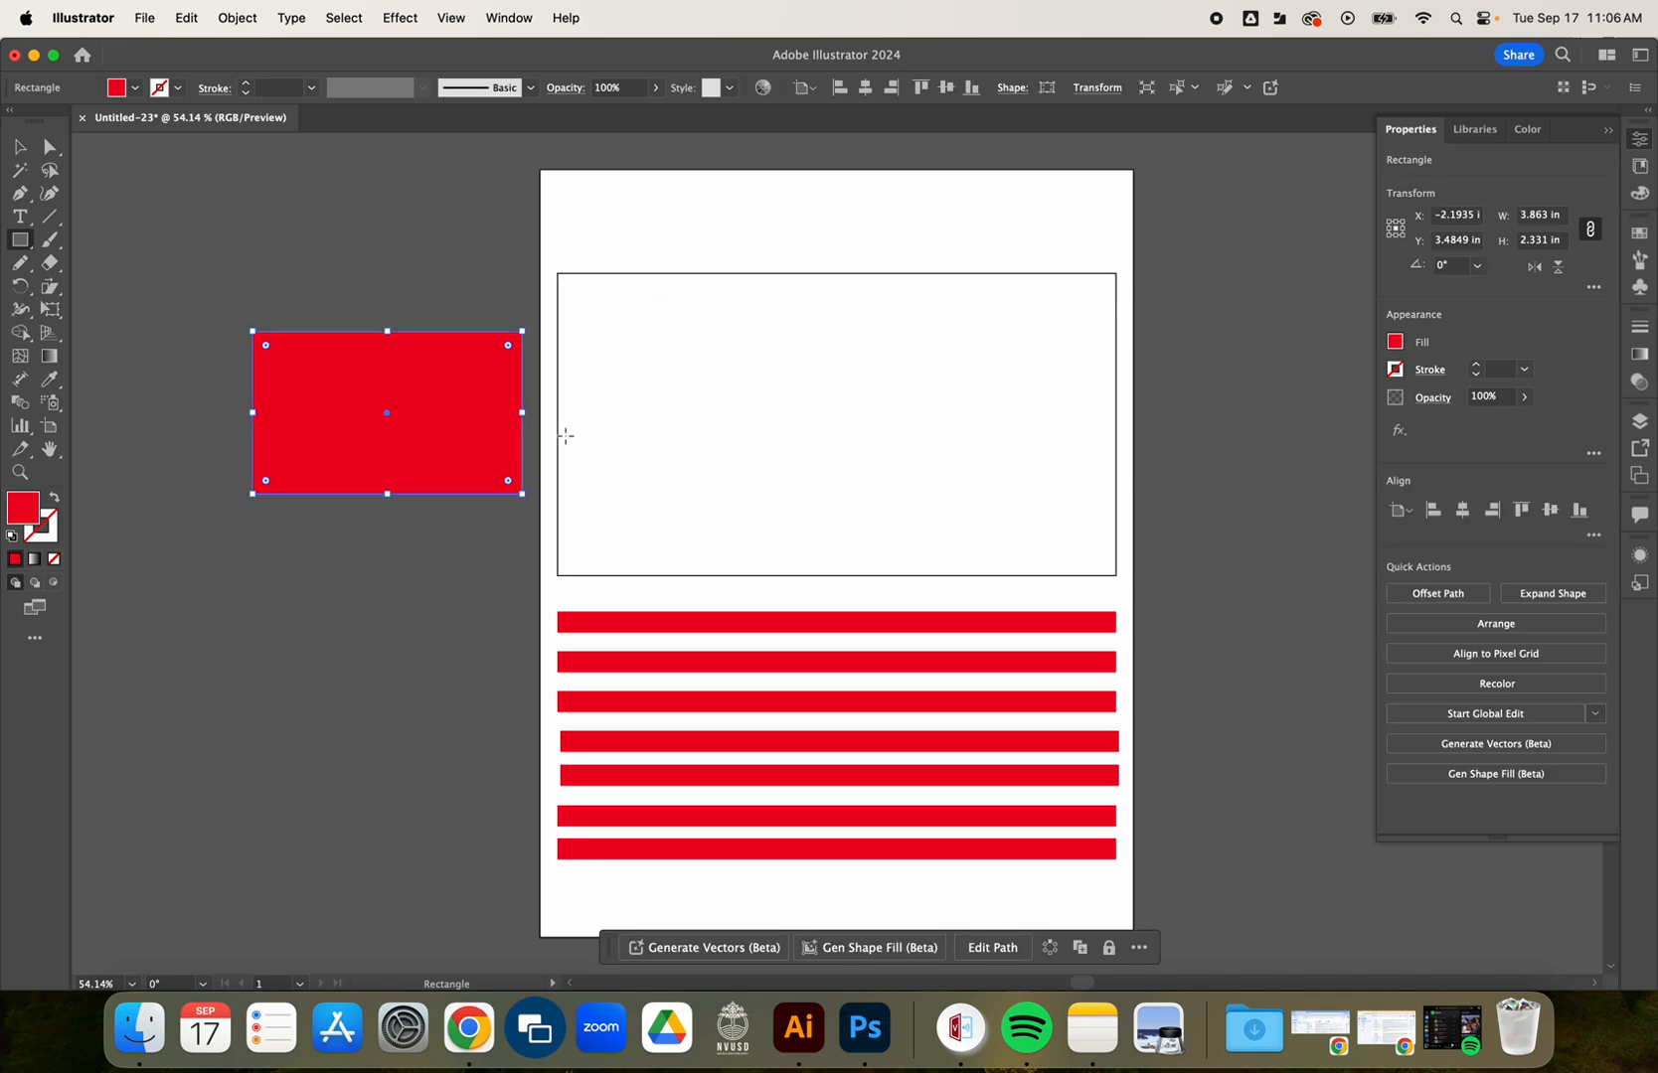
Fill the 3.863 × 2.331 in rectangle with the CMYK Blue swatch, edited to dark blue RGB 0, 0, 120.
{"action": "left_click", "coordinate": [1395, 342]}
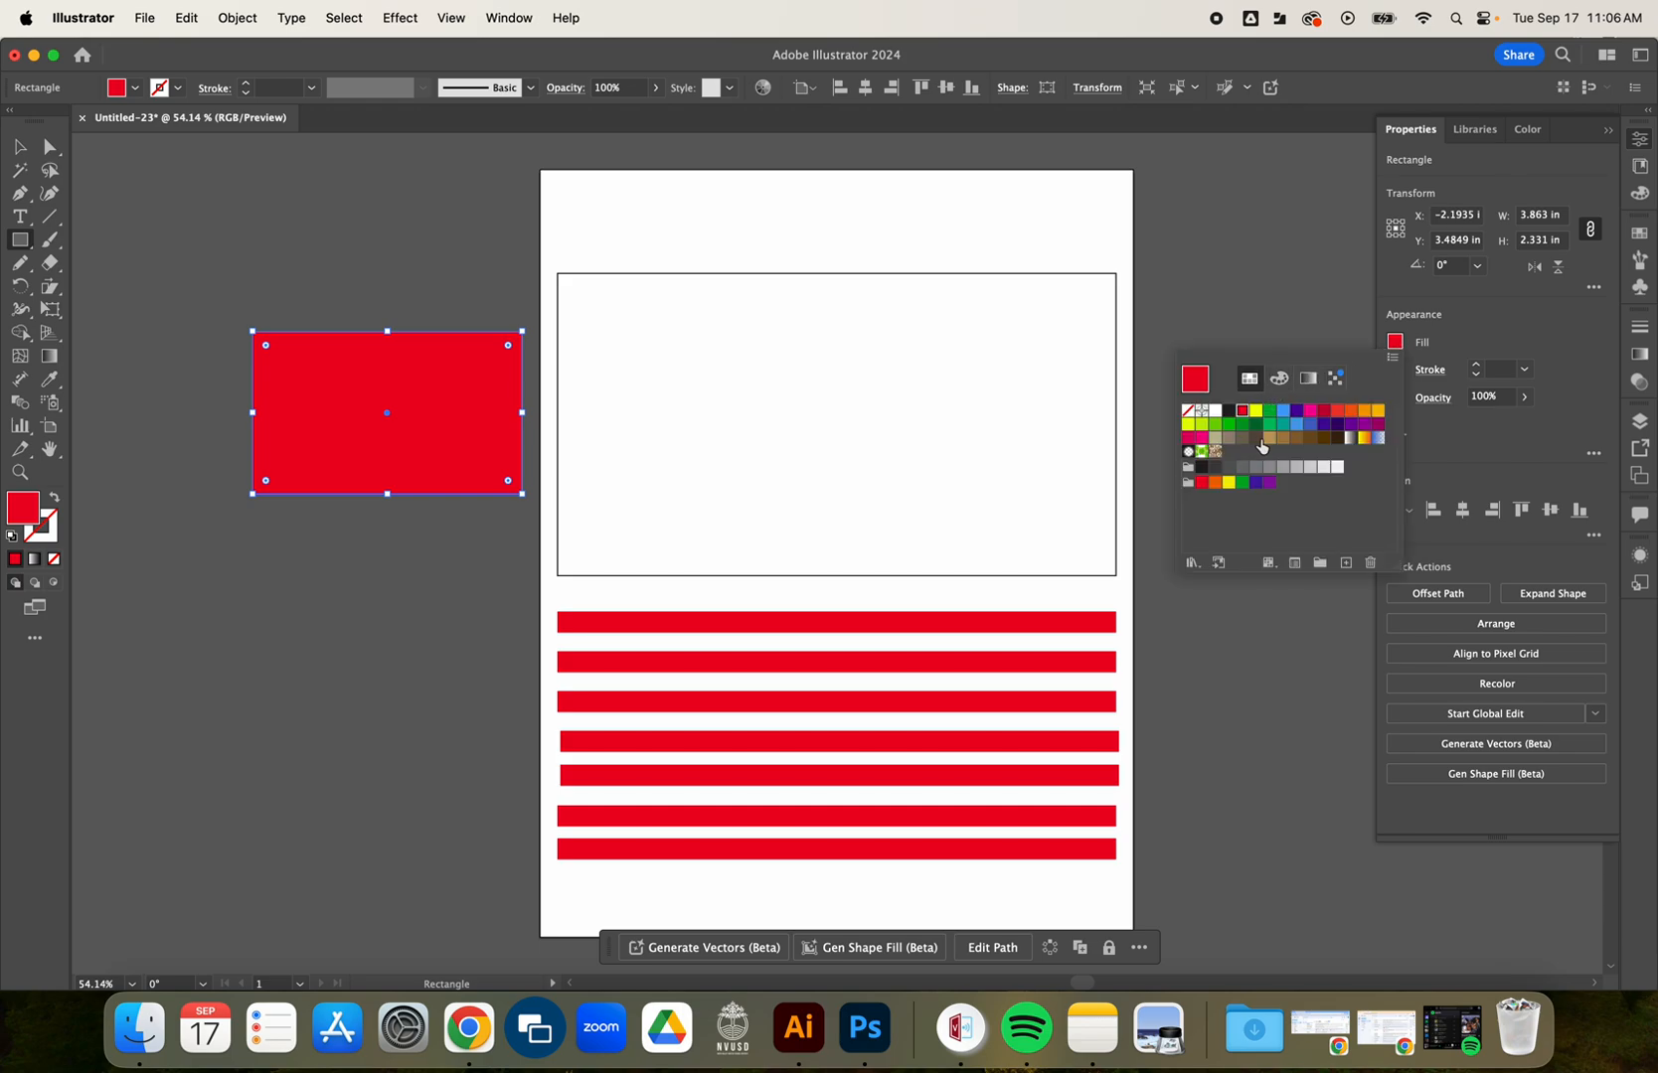
{"action": "left_click", "coordinate": [1296, 411]}
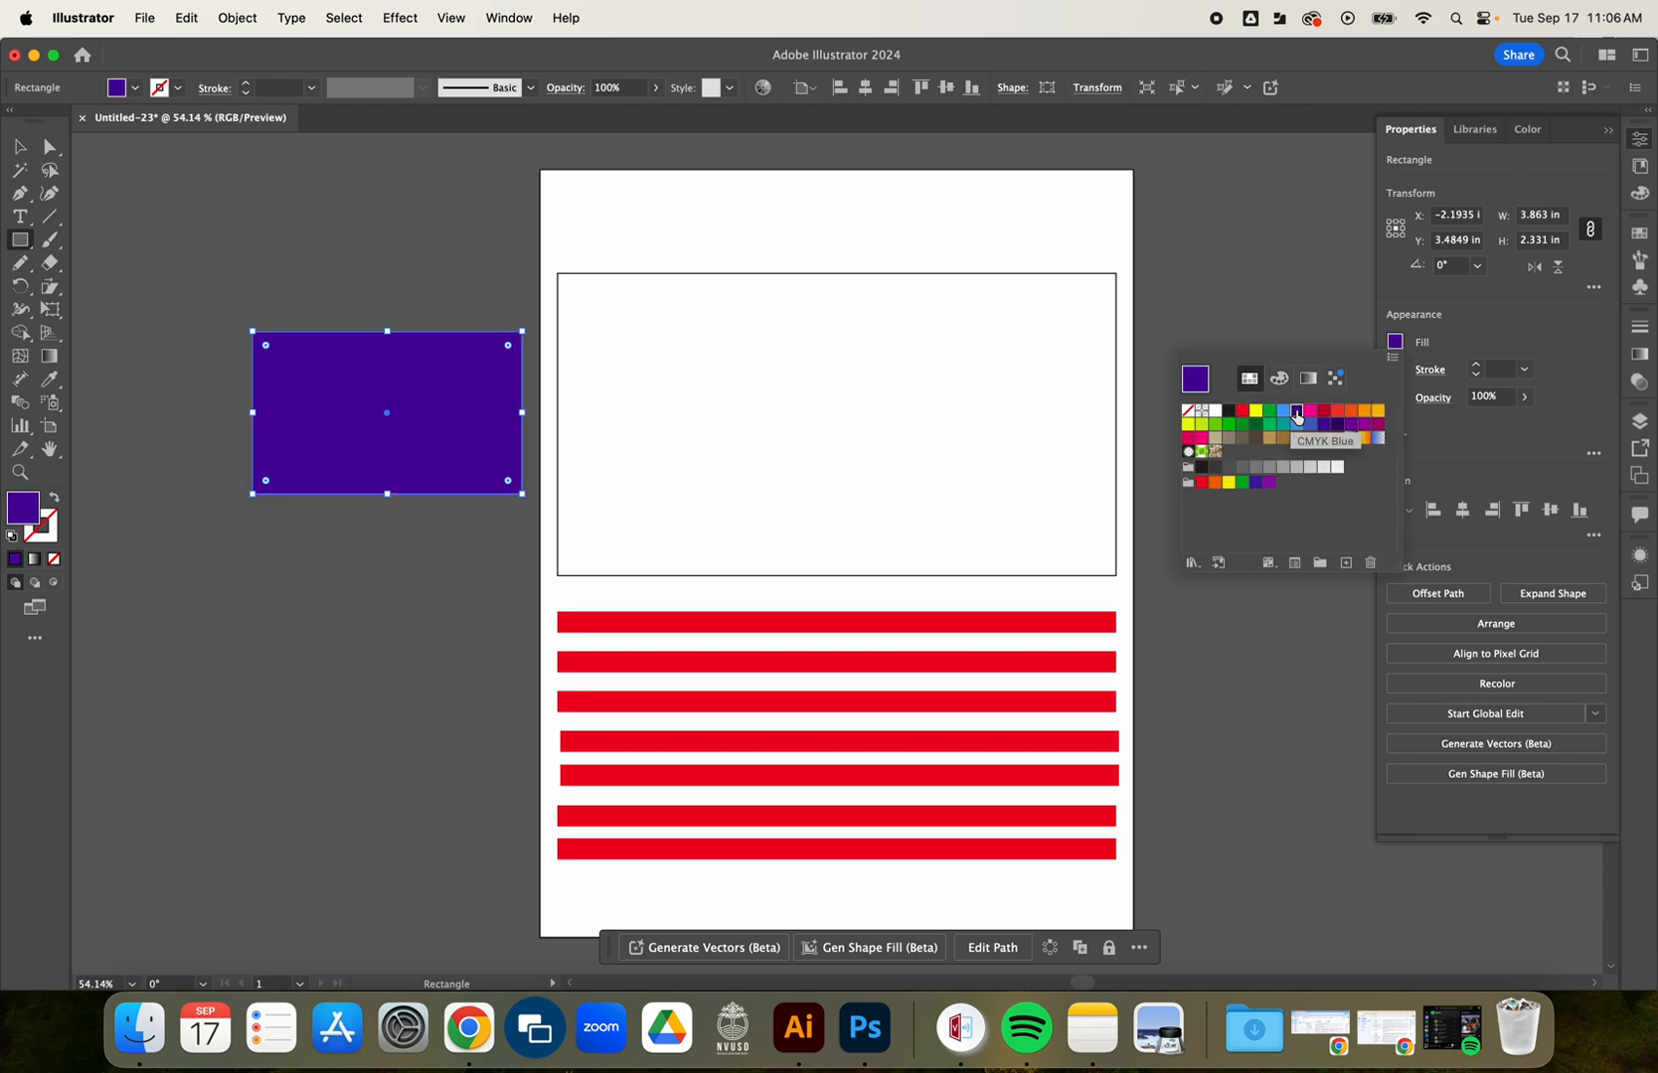
{"action": "left_click", "coordinate": [1309, 425]}
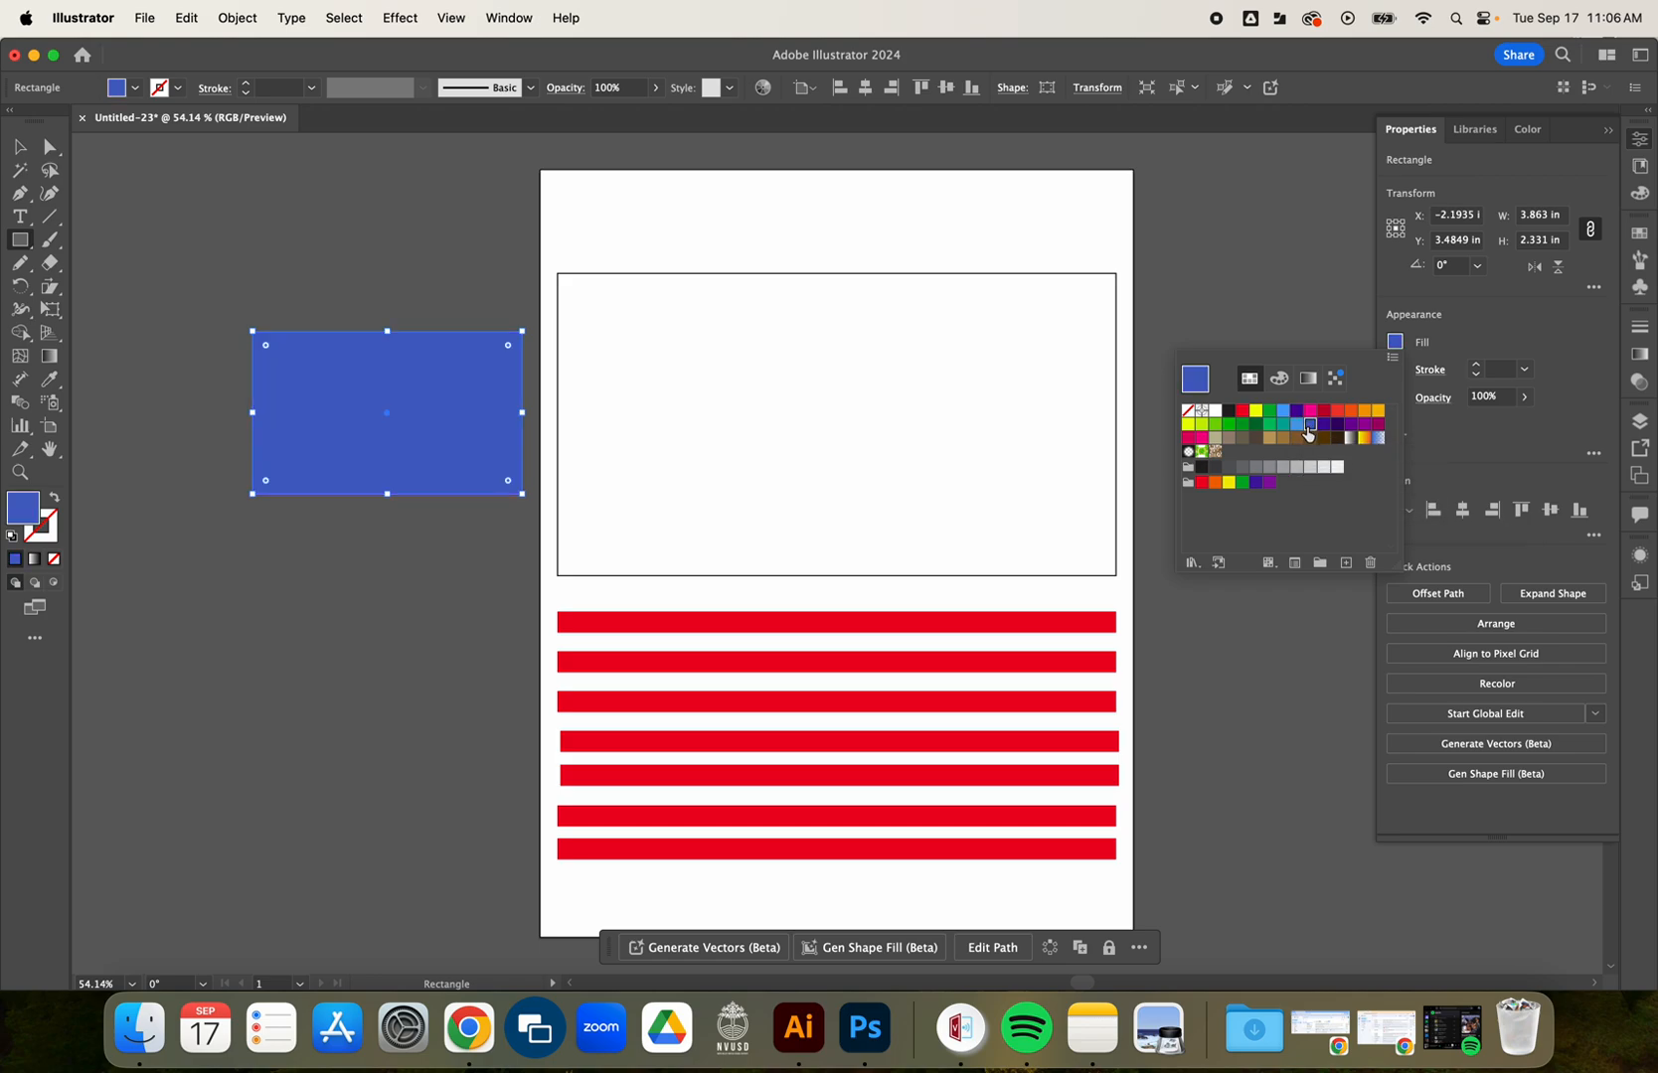
{"action": "double_click", "coordinate": [1309, 425]}
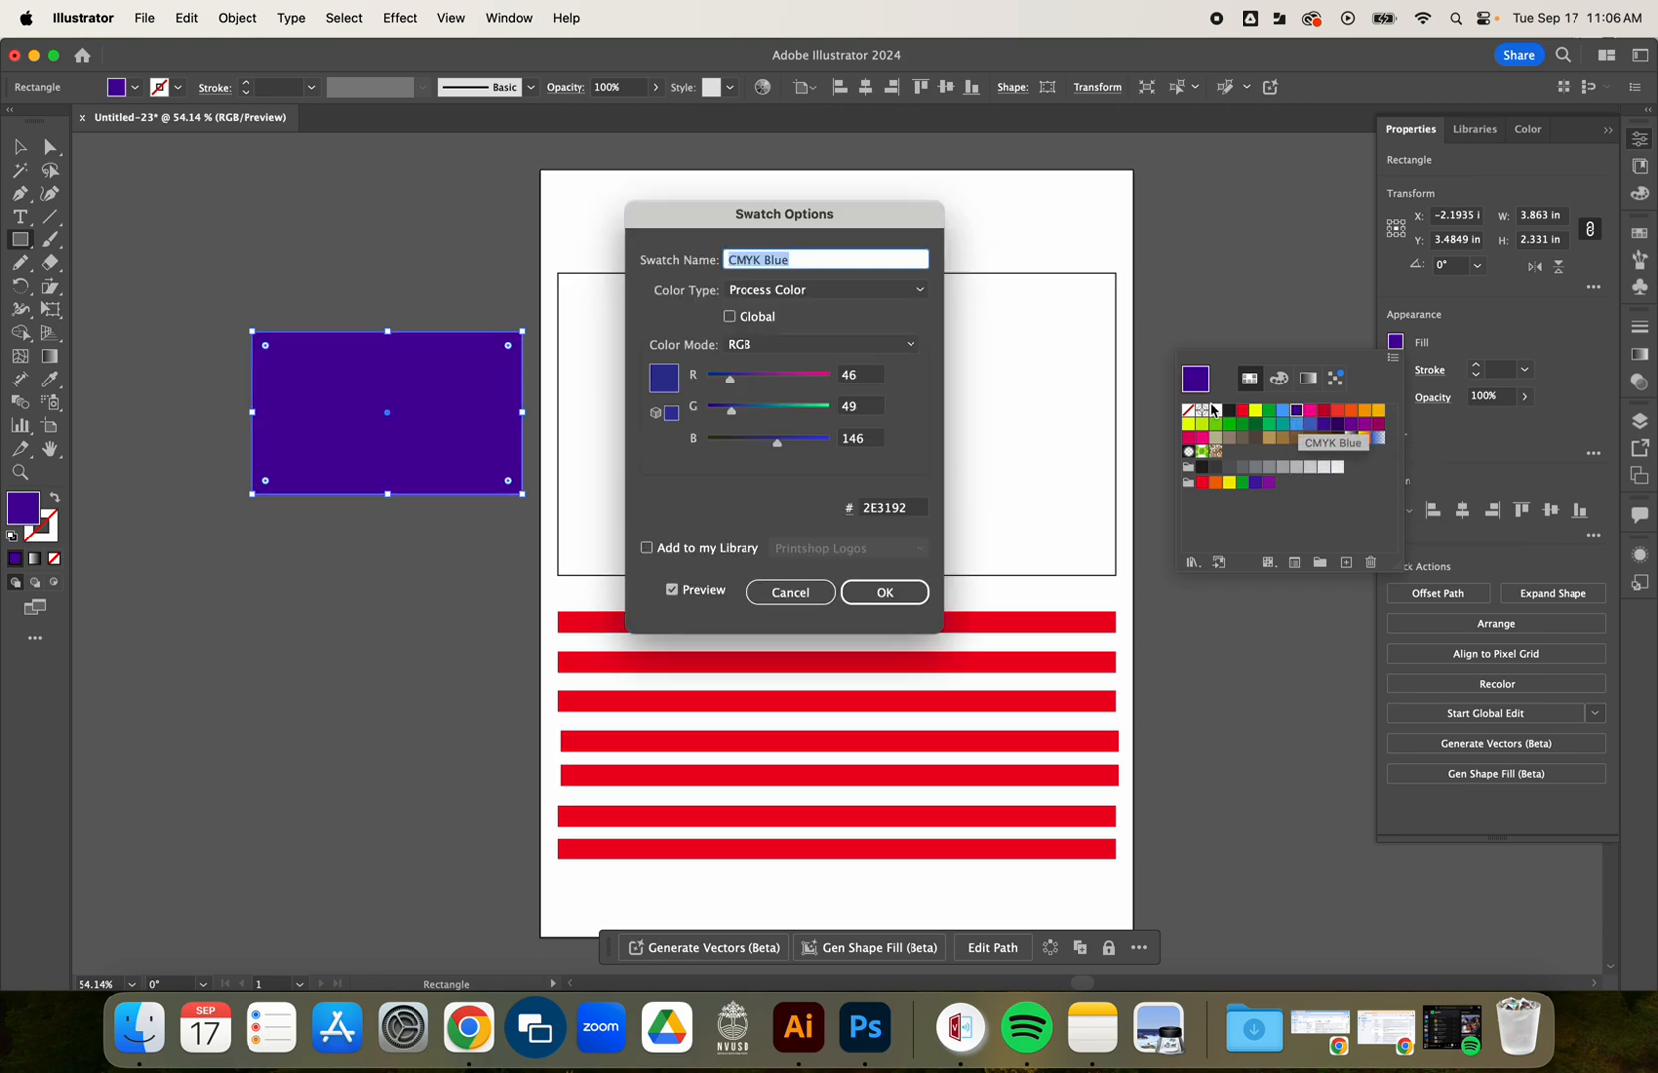
{"action": "left_click_drag", "start_coordinate": [778, 449], "coordinate": [705, 386]}
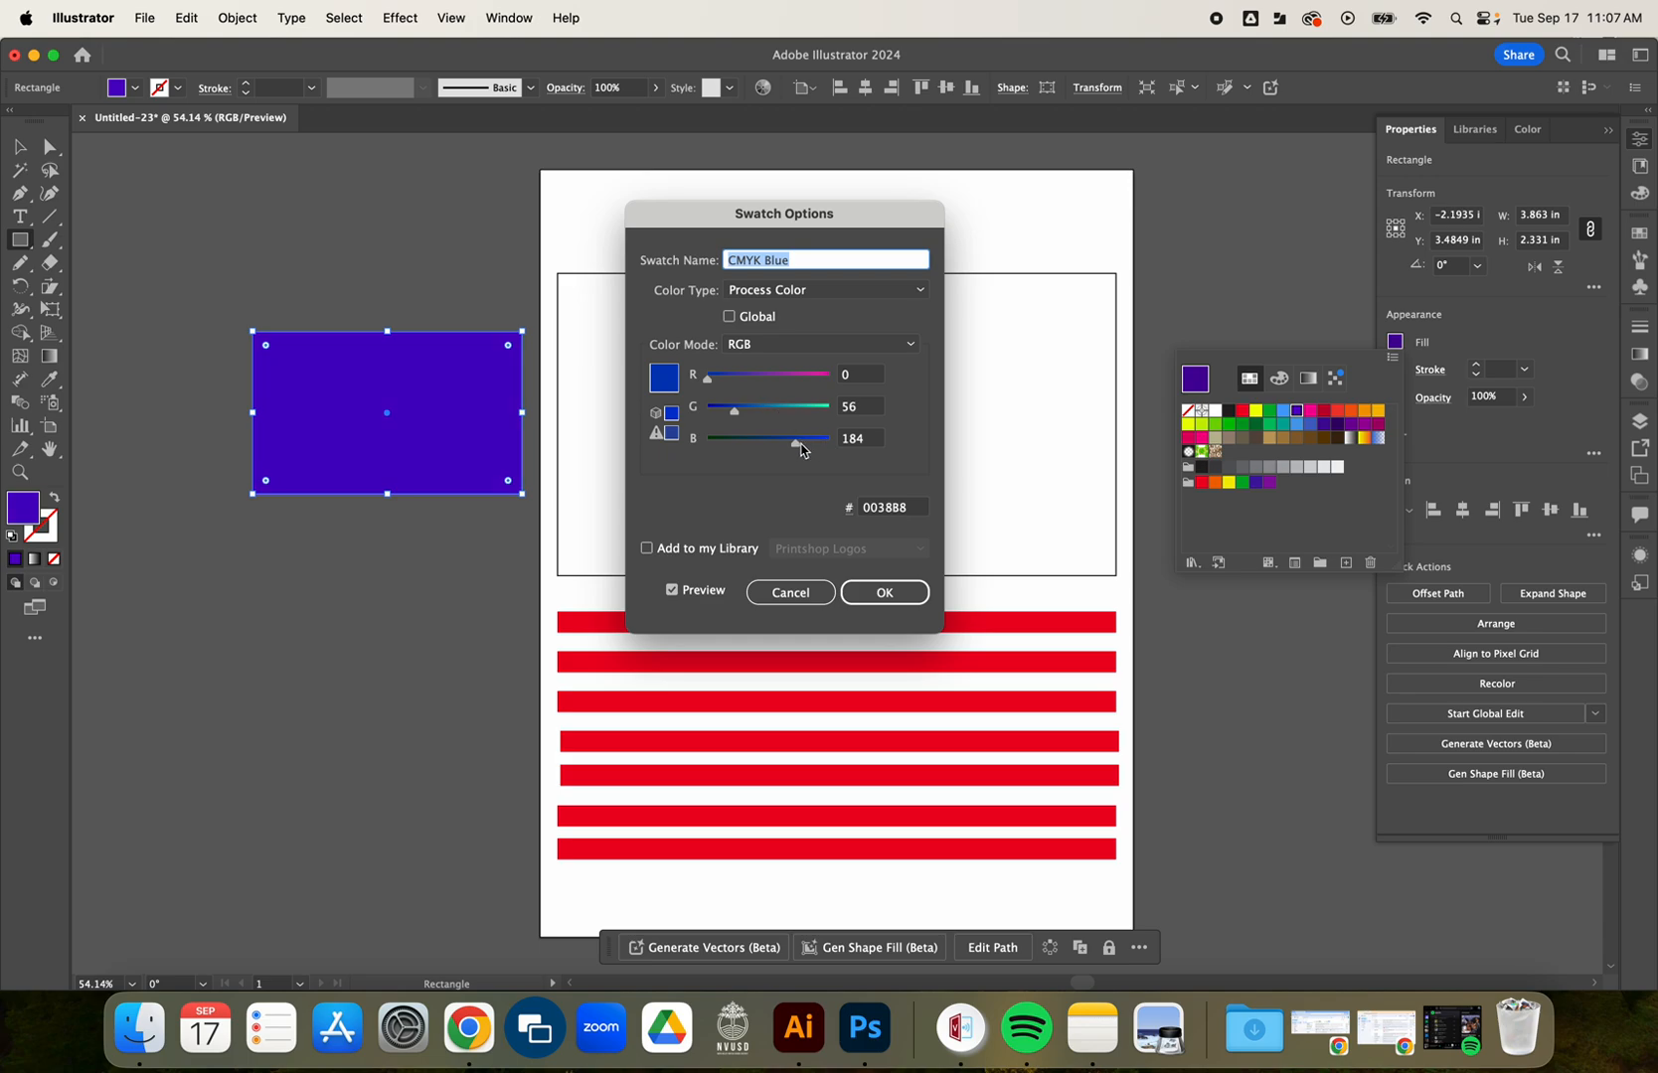
{"action": "left_click_drag", "start_coordinate": [797, 449], "coordinate": [706, 419]}
{"action": "left_click_drag", "start_coordinate": [798, 450], "coordinate": [766, 453]}
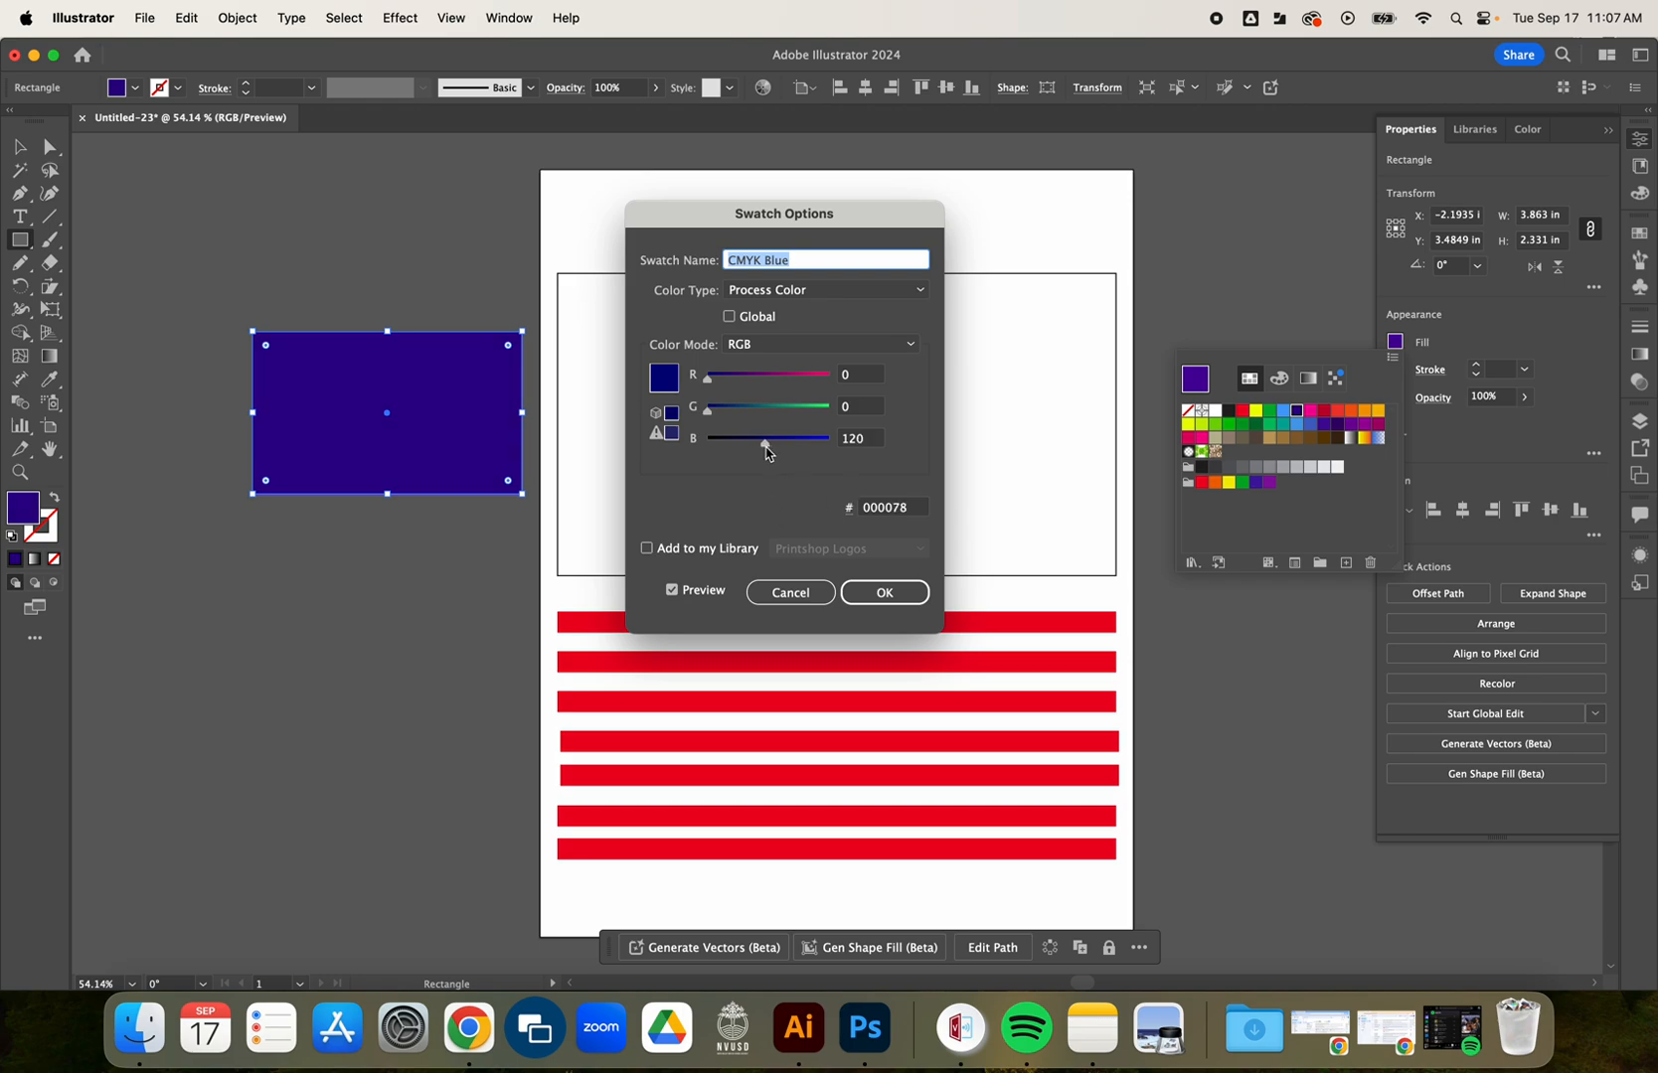
{"action": "left_click", "coordinate": [884, 592]}
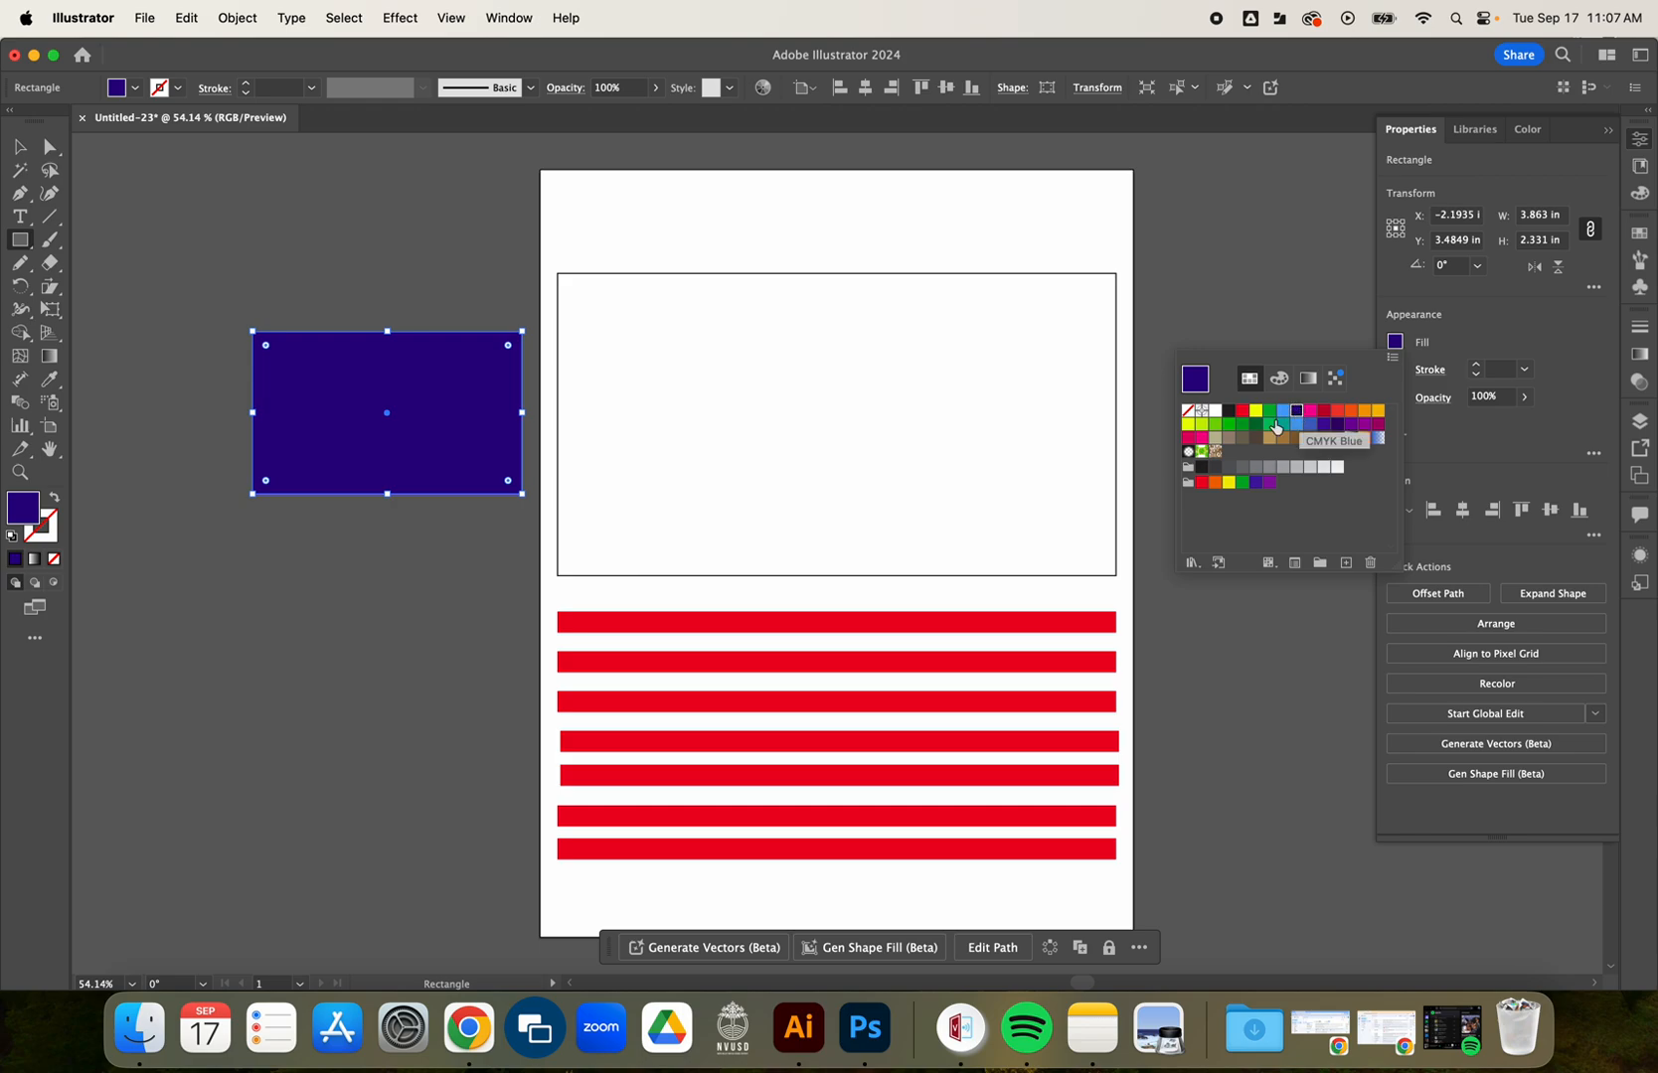
{"action": "left_click", "coordinate": [454, 565]}
{"action": "left_click", "coordinate": [454, 565]}
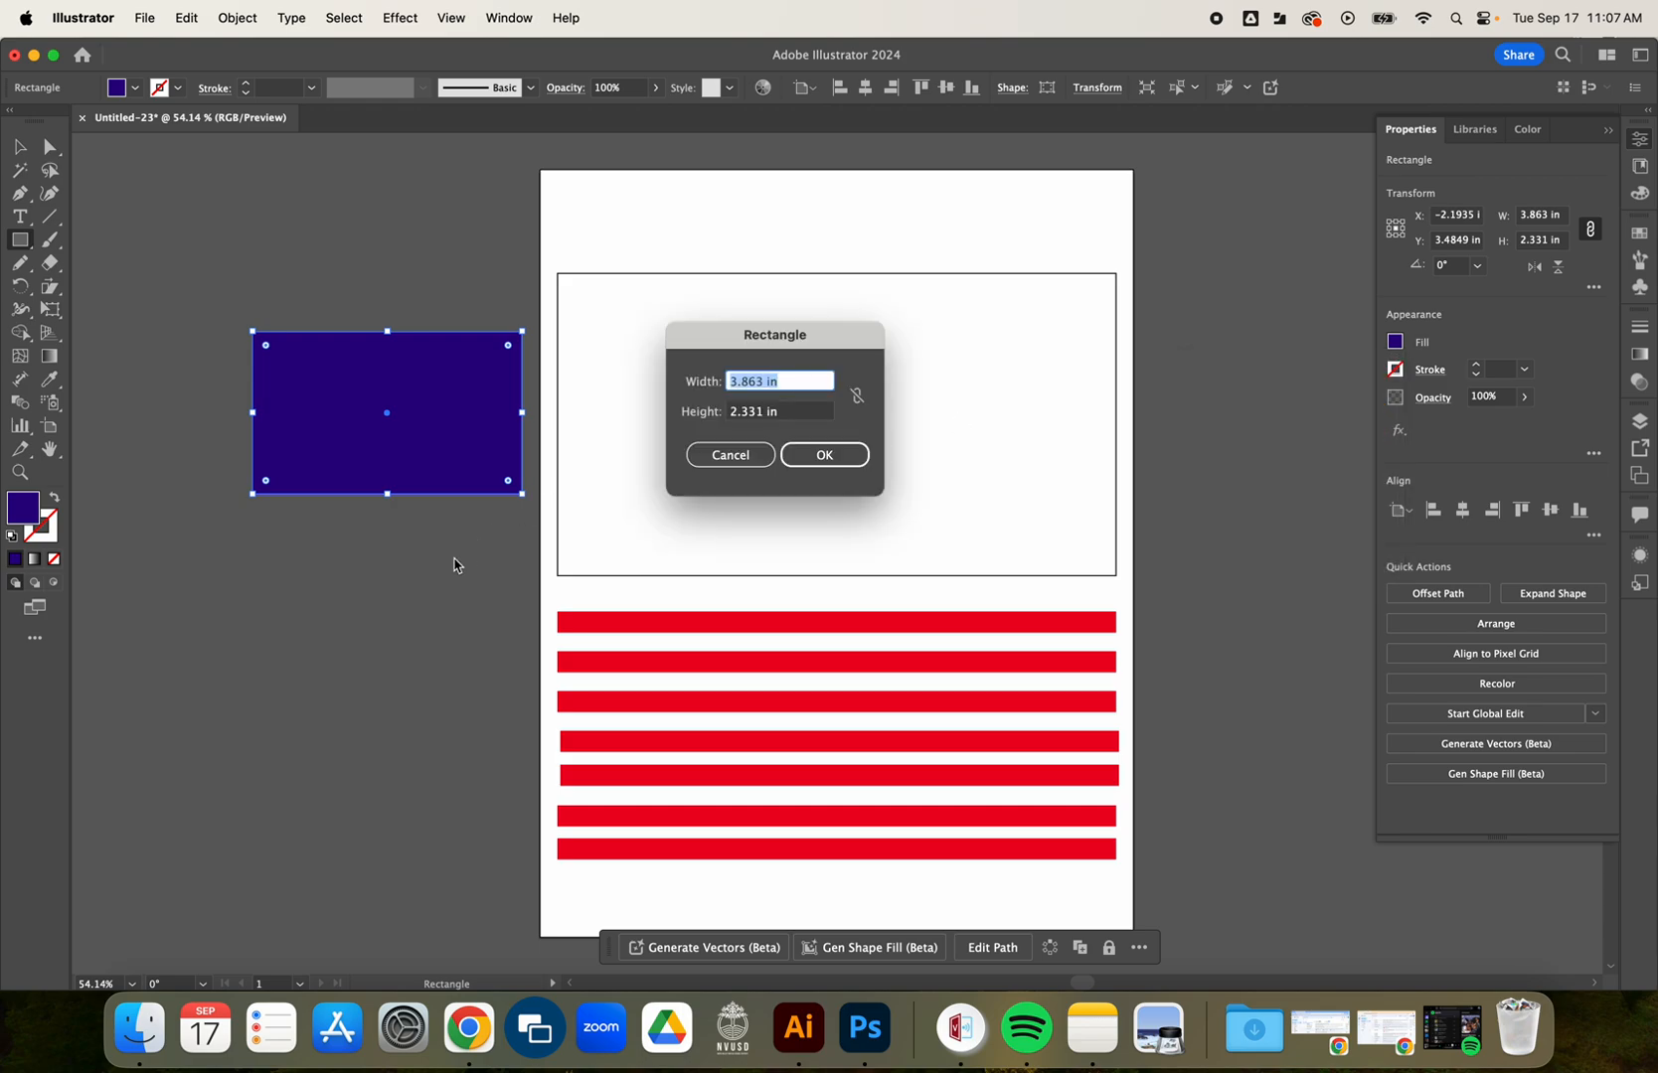
{"action": "left_click", "coordinate": [731, 454]}
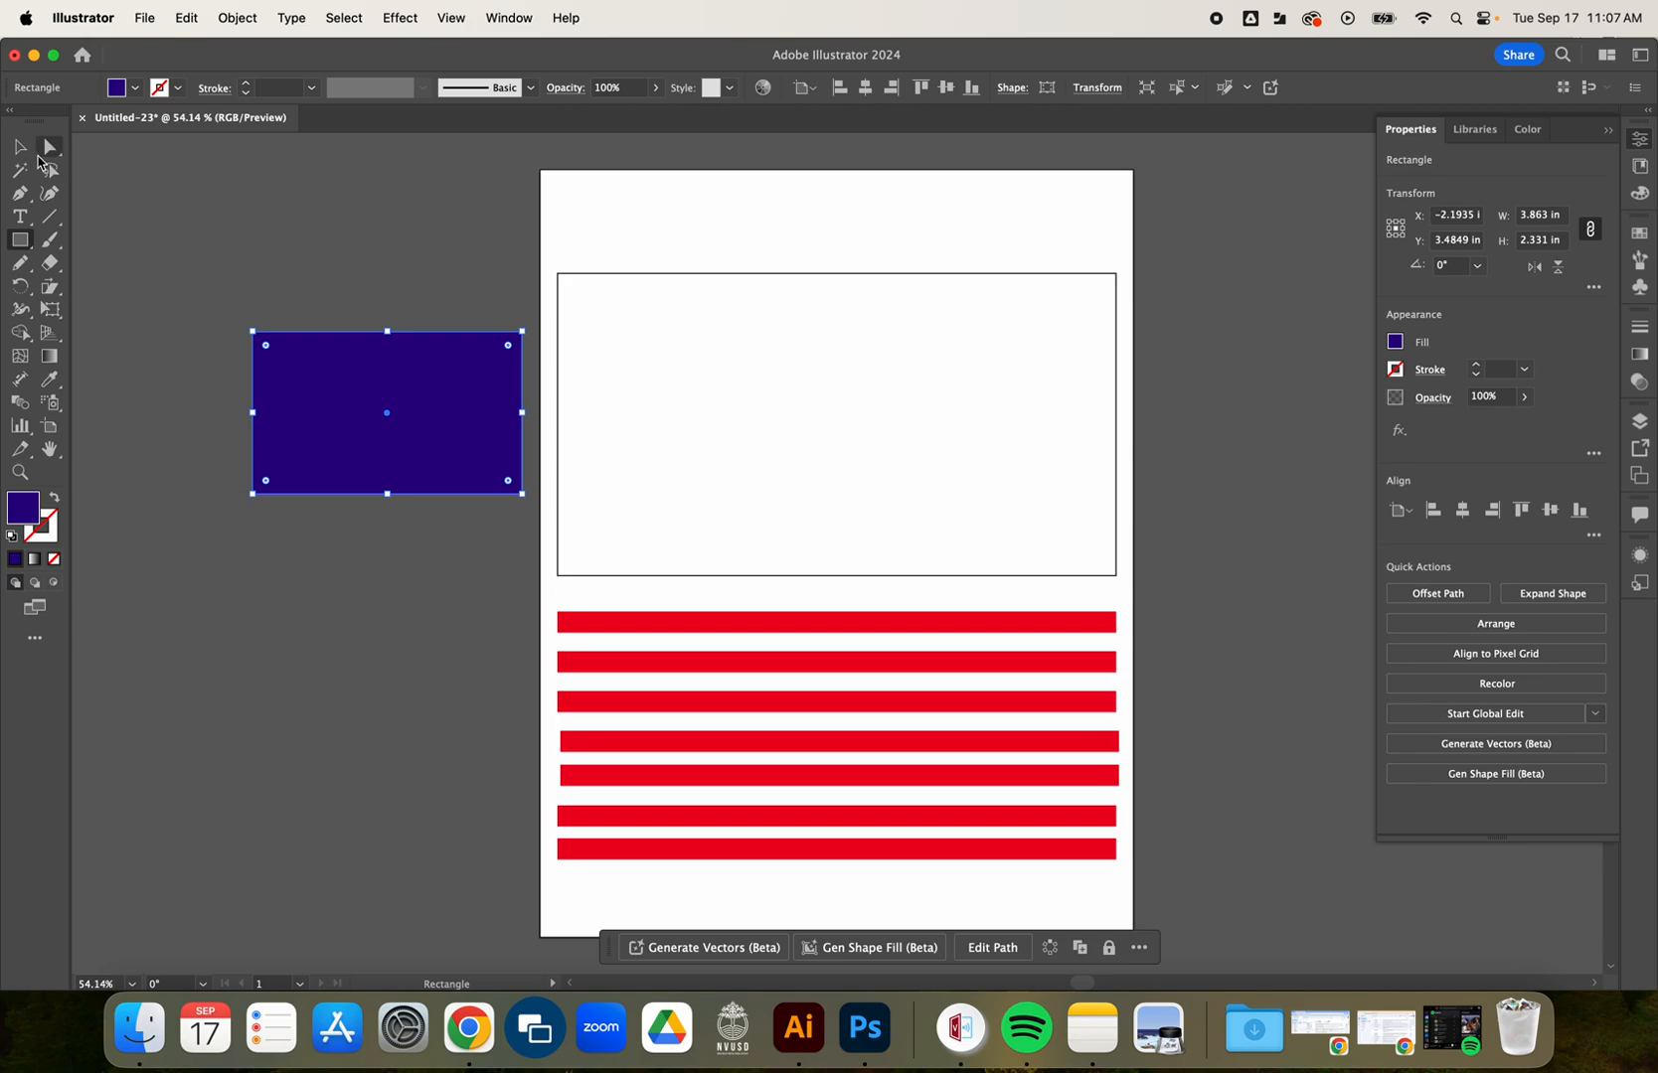
Draw an upright five-pointed star about 1 × 0.95 in on the canvas below the blue rectangle.
{"action": "key", "text": "v"}
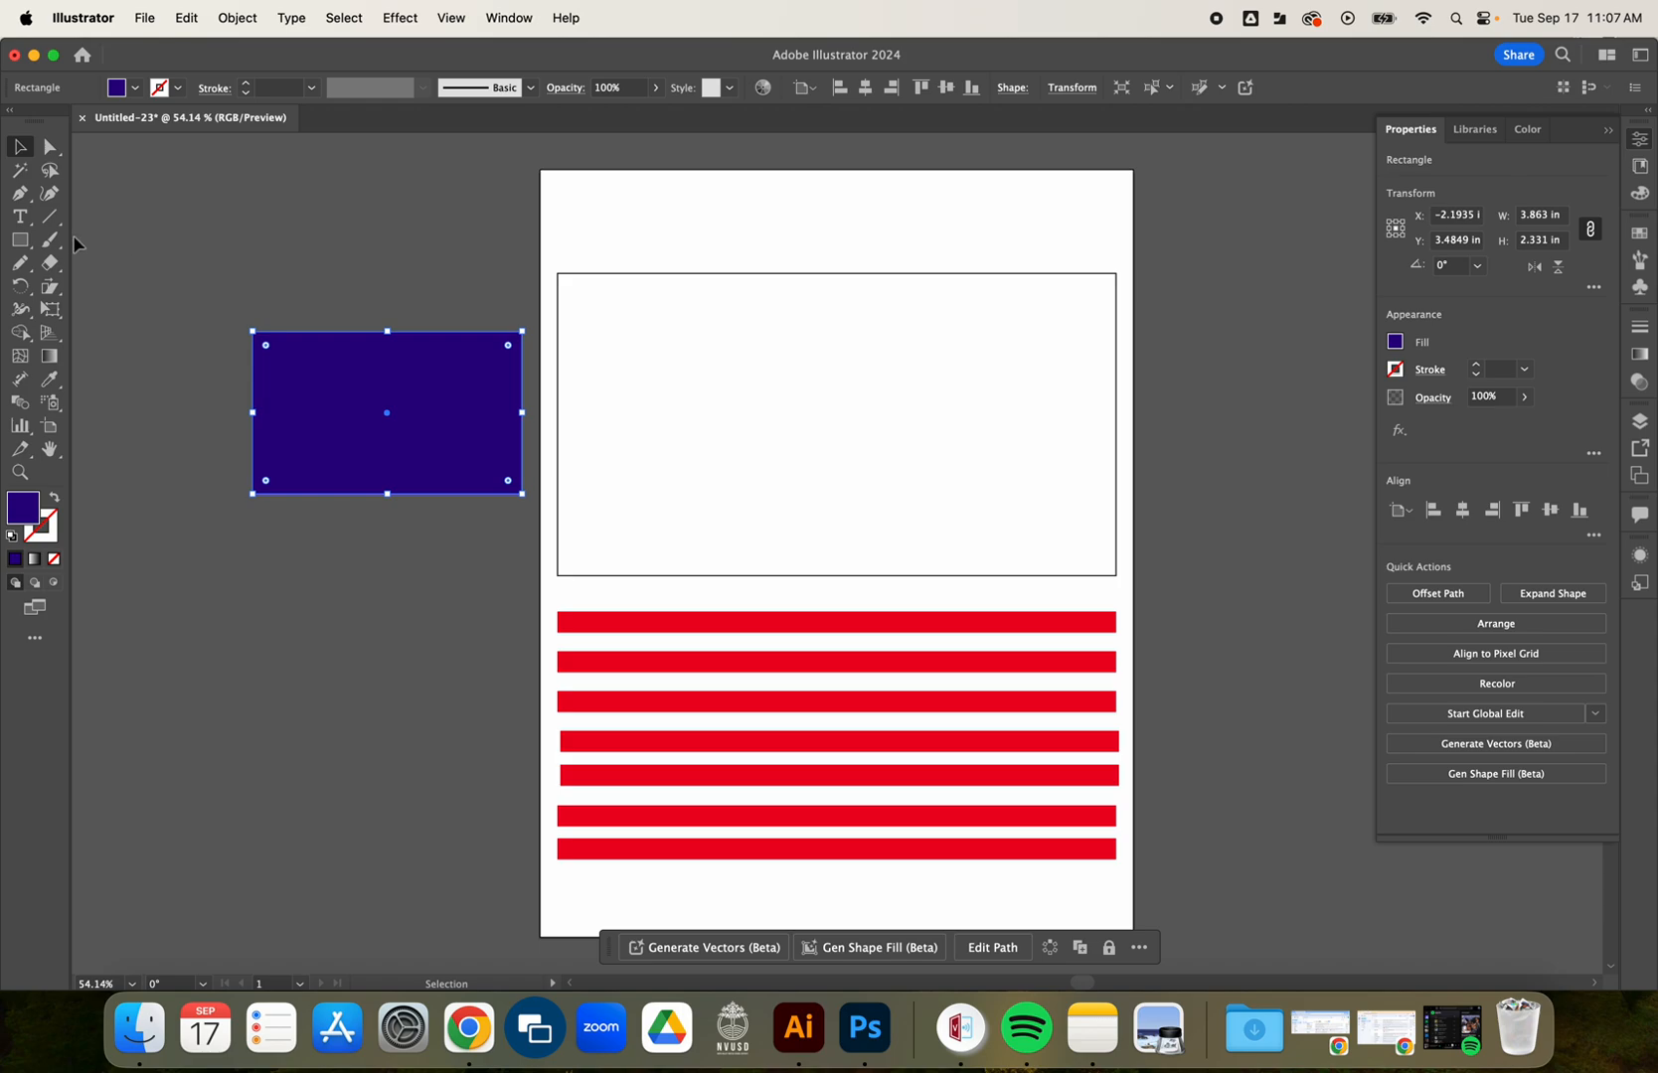
{"action": "left_click", "coordinate": [19, 243]}
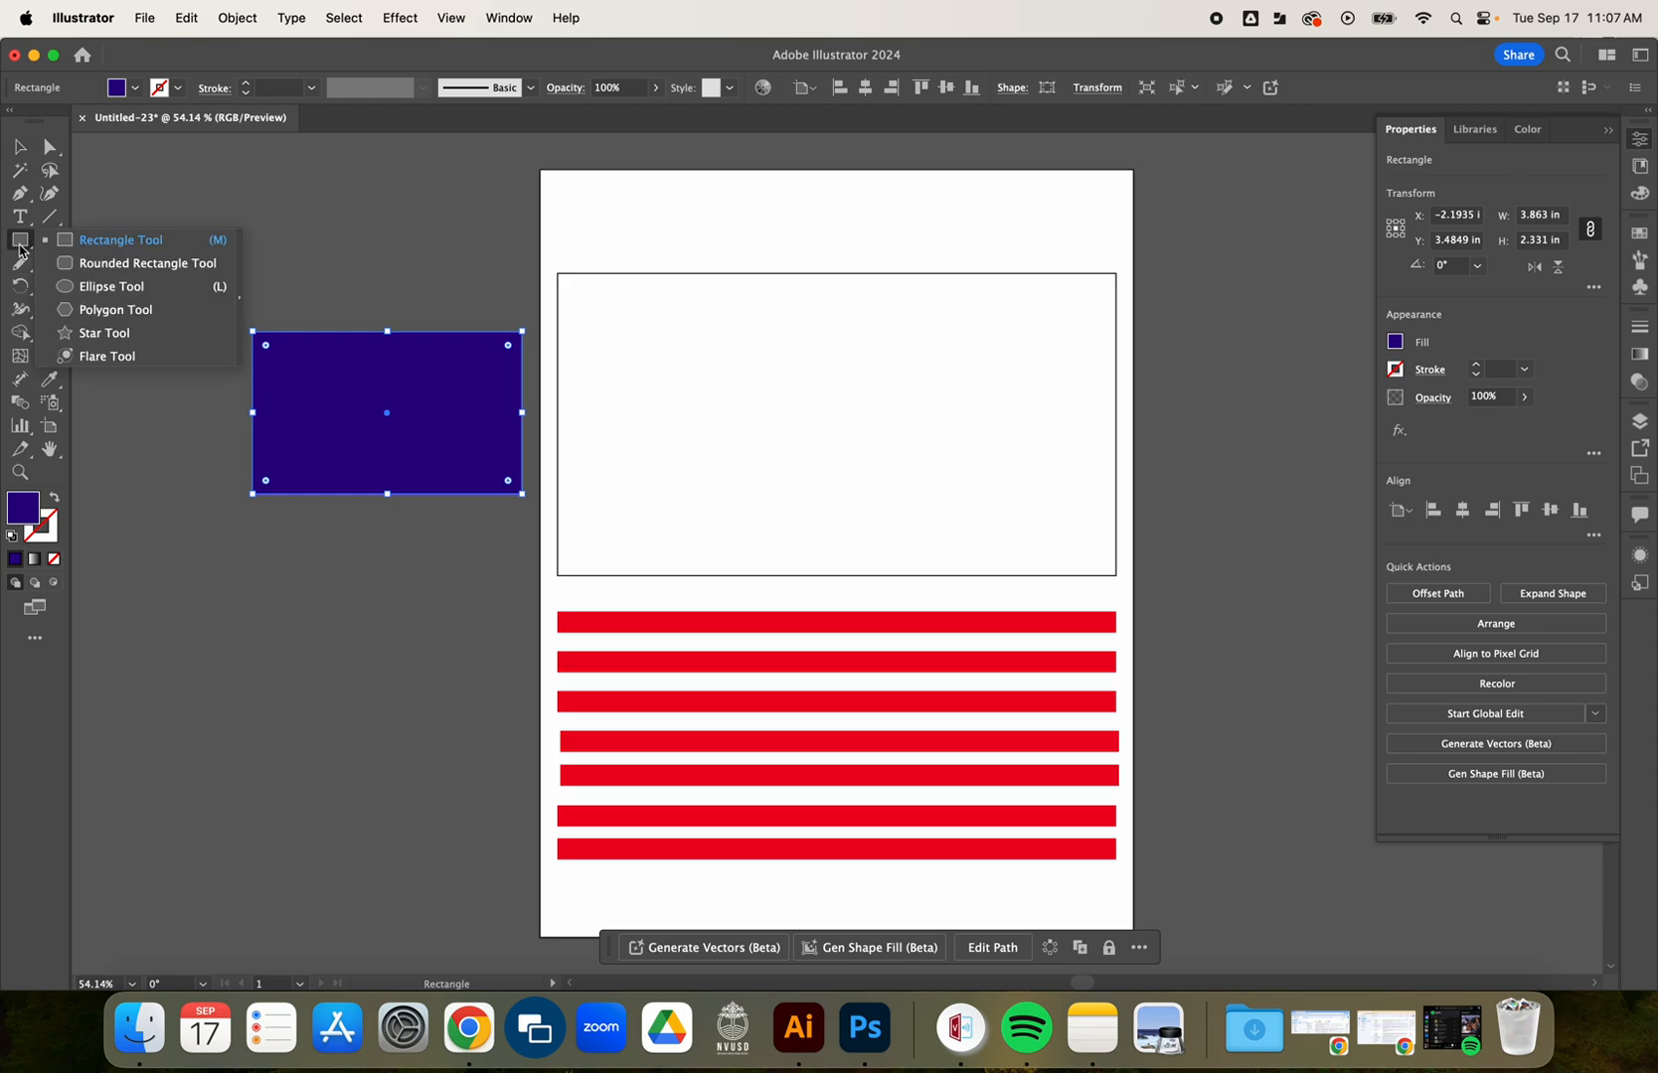
{"action": "left_click", "coordinate": [103, 332]}
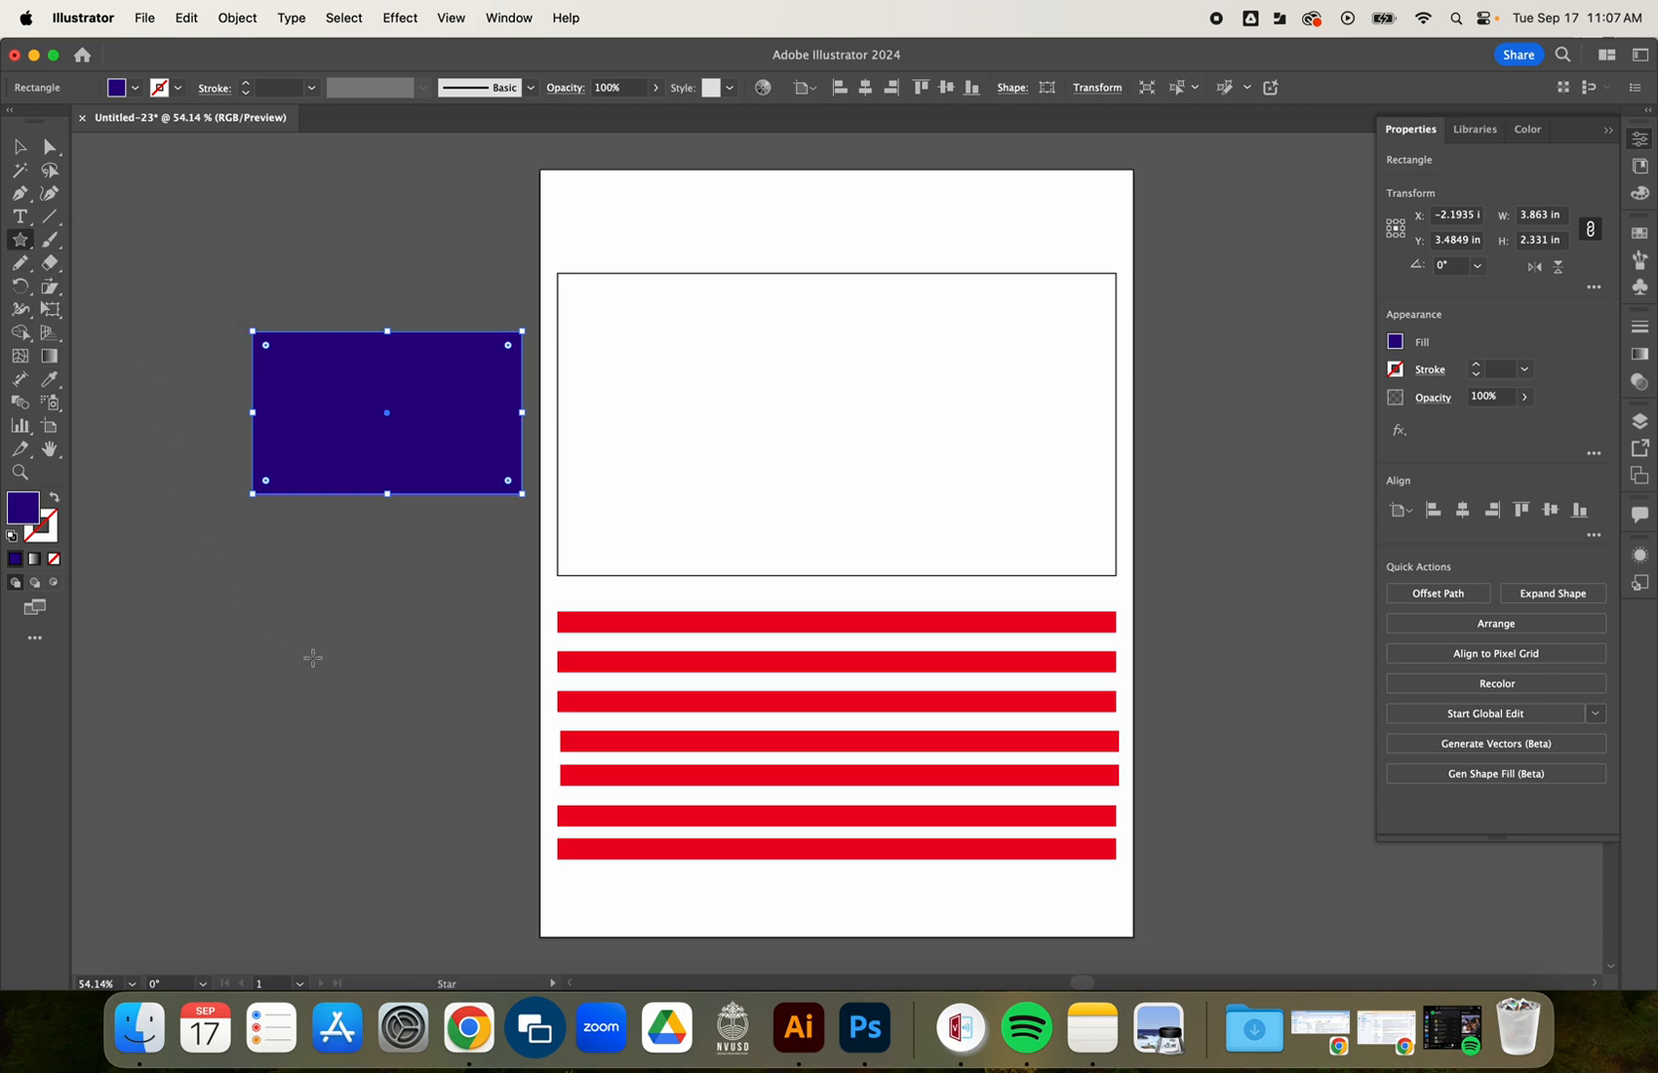
{"action": "left_click", "coordinate": [21, 242]}
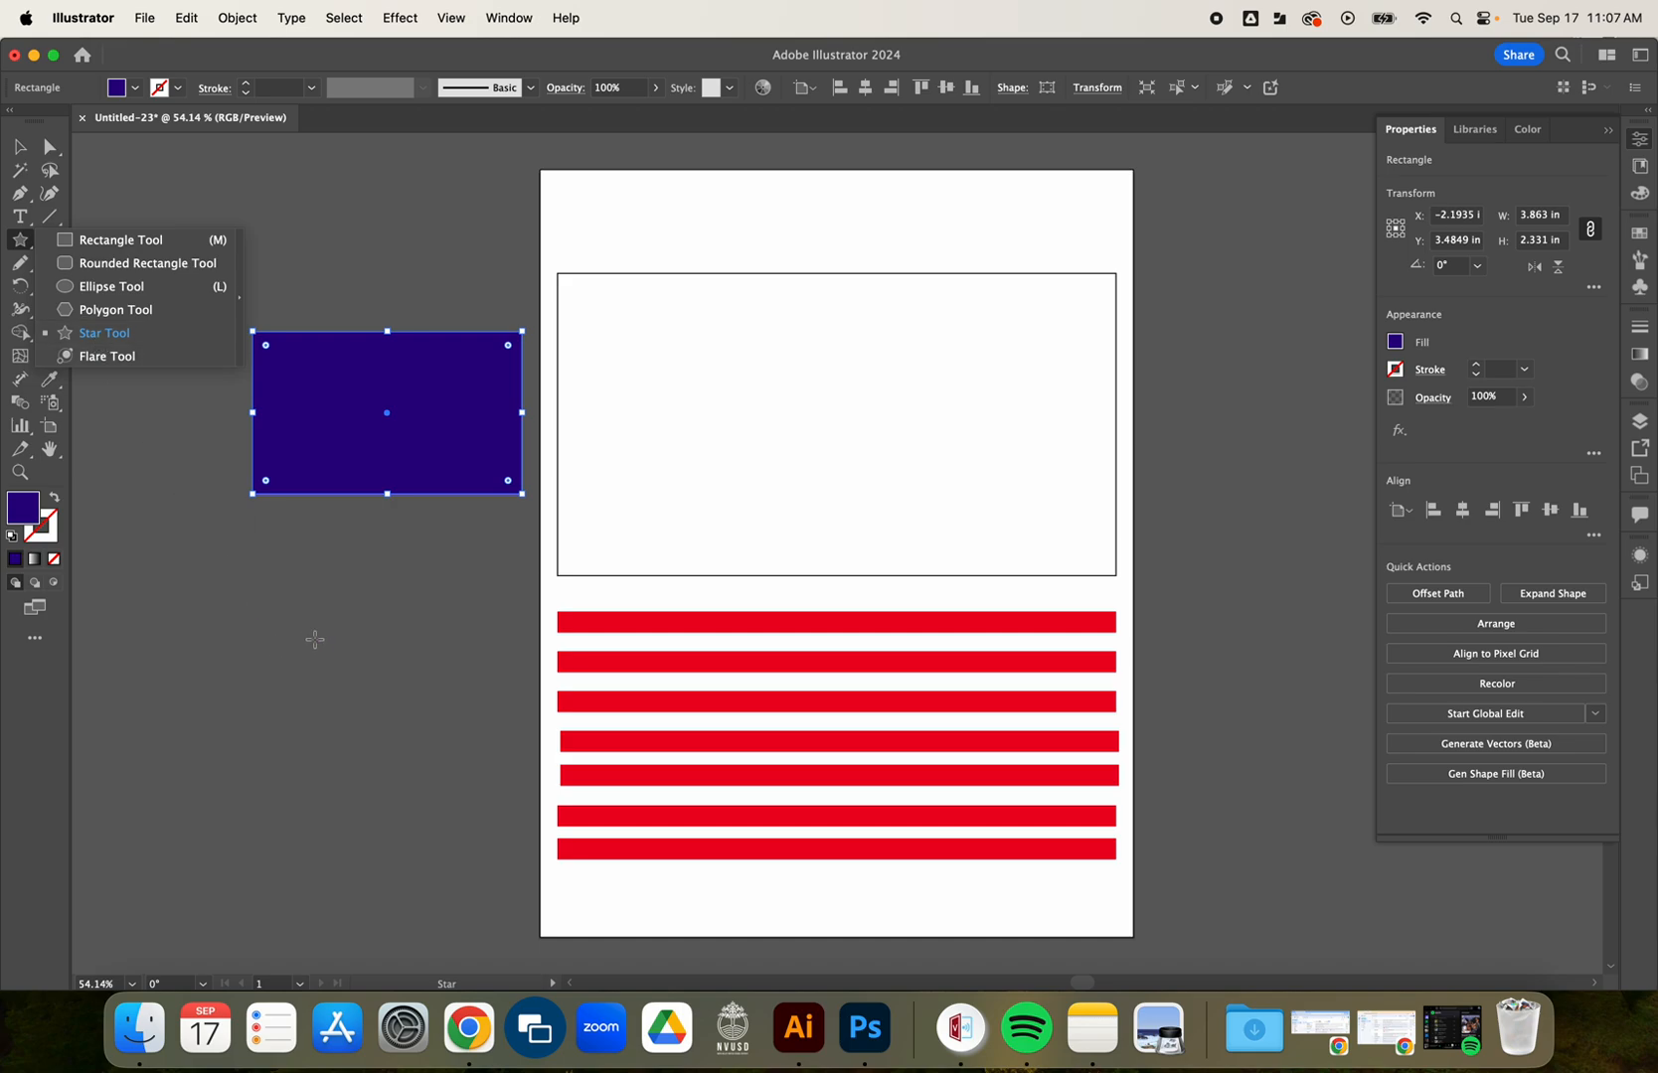
{"action": "left_click_drag", "start_coordinate": [284, 615], "coordinate": [261, 645]}
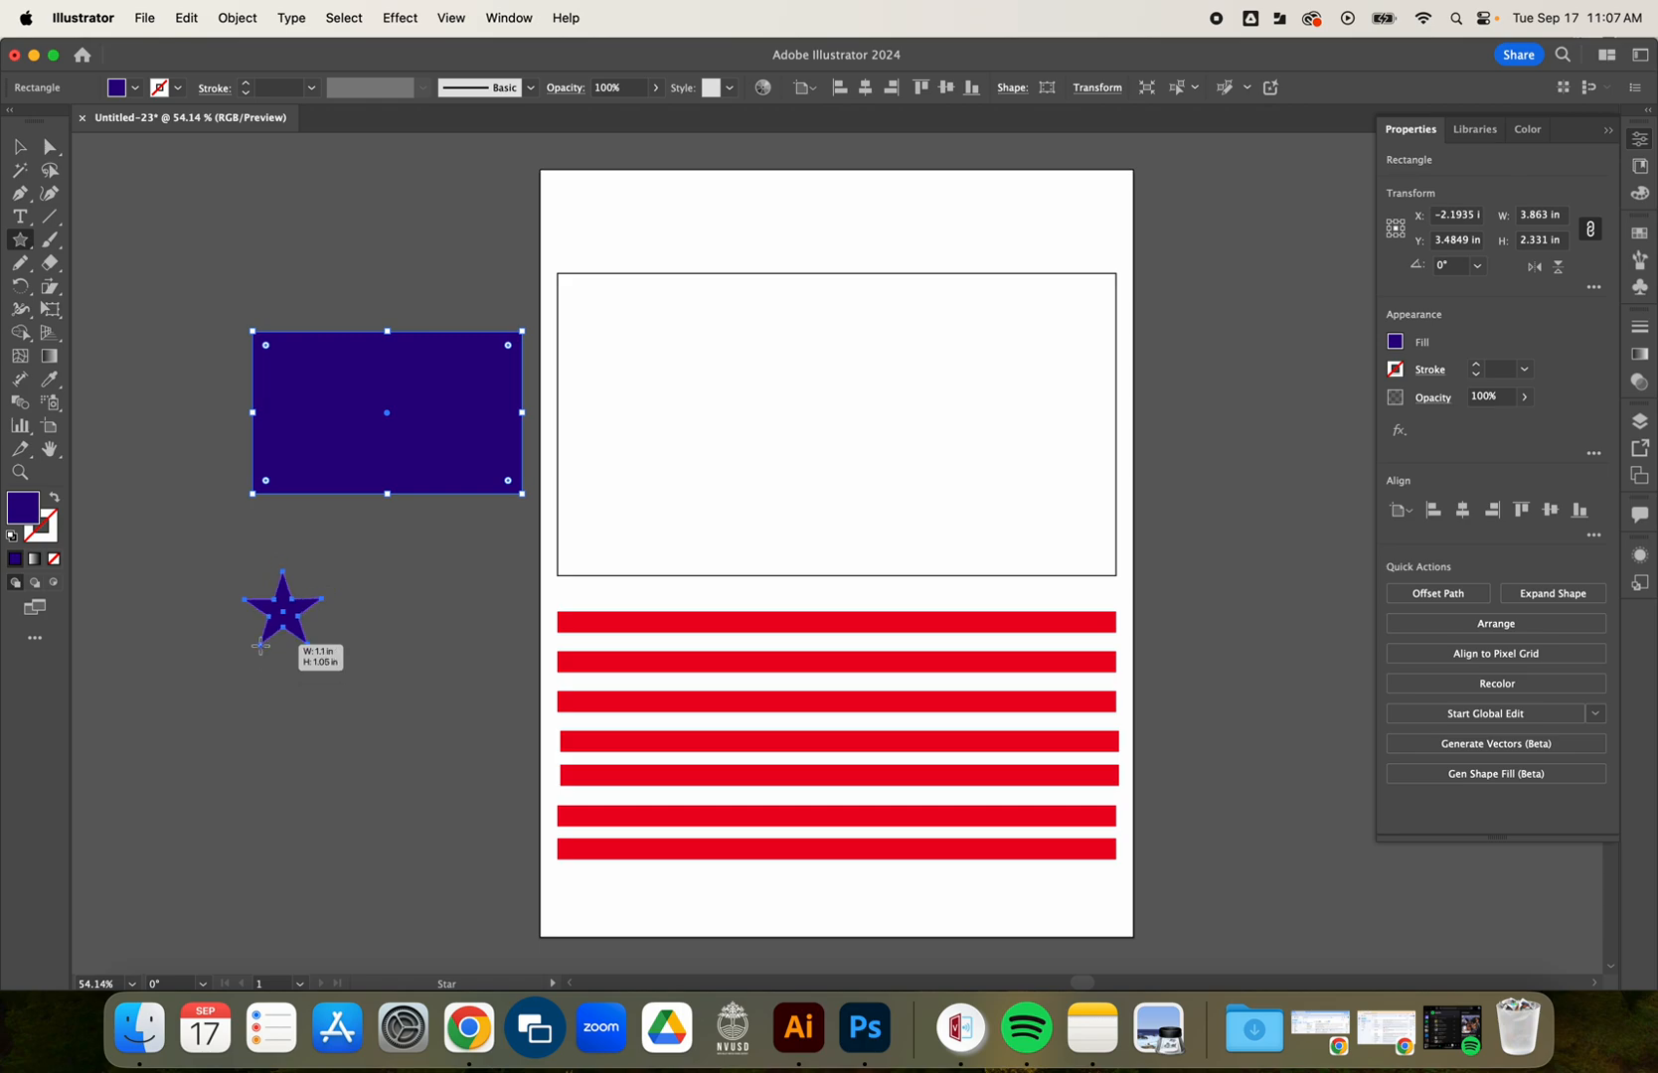
{"action": "mouse_move", "coordinate": [261, 645]}
{"action": "left_mouse_down"}
{"action": "mouse_move", "coordinate": [230, 678]}
{"action": "mouse_move", "coordinate": [264, 639]}
{"action": "left_mouse_up"}
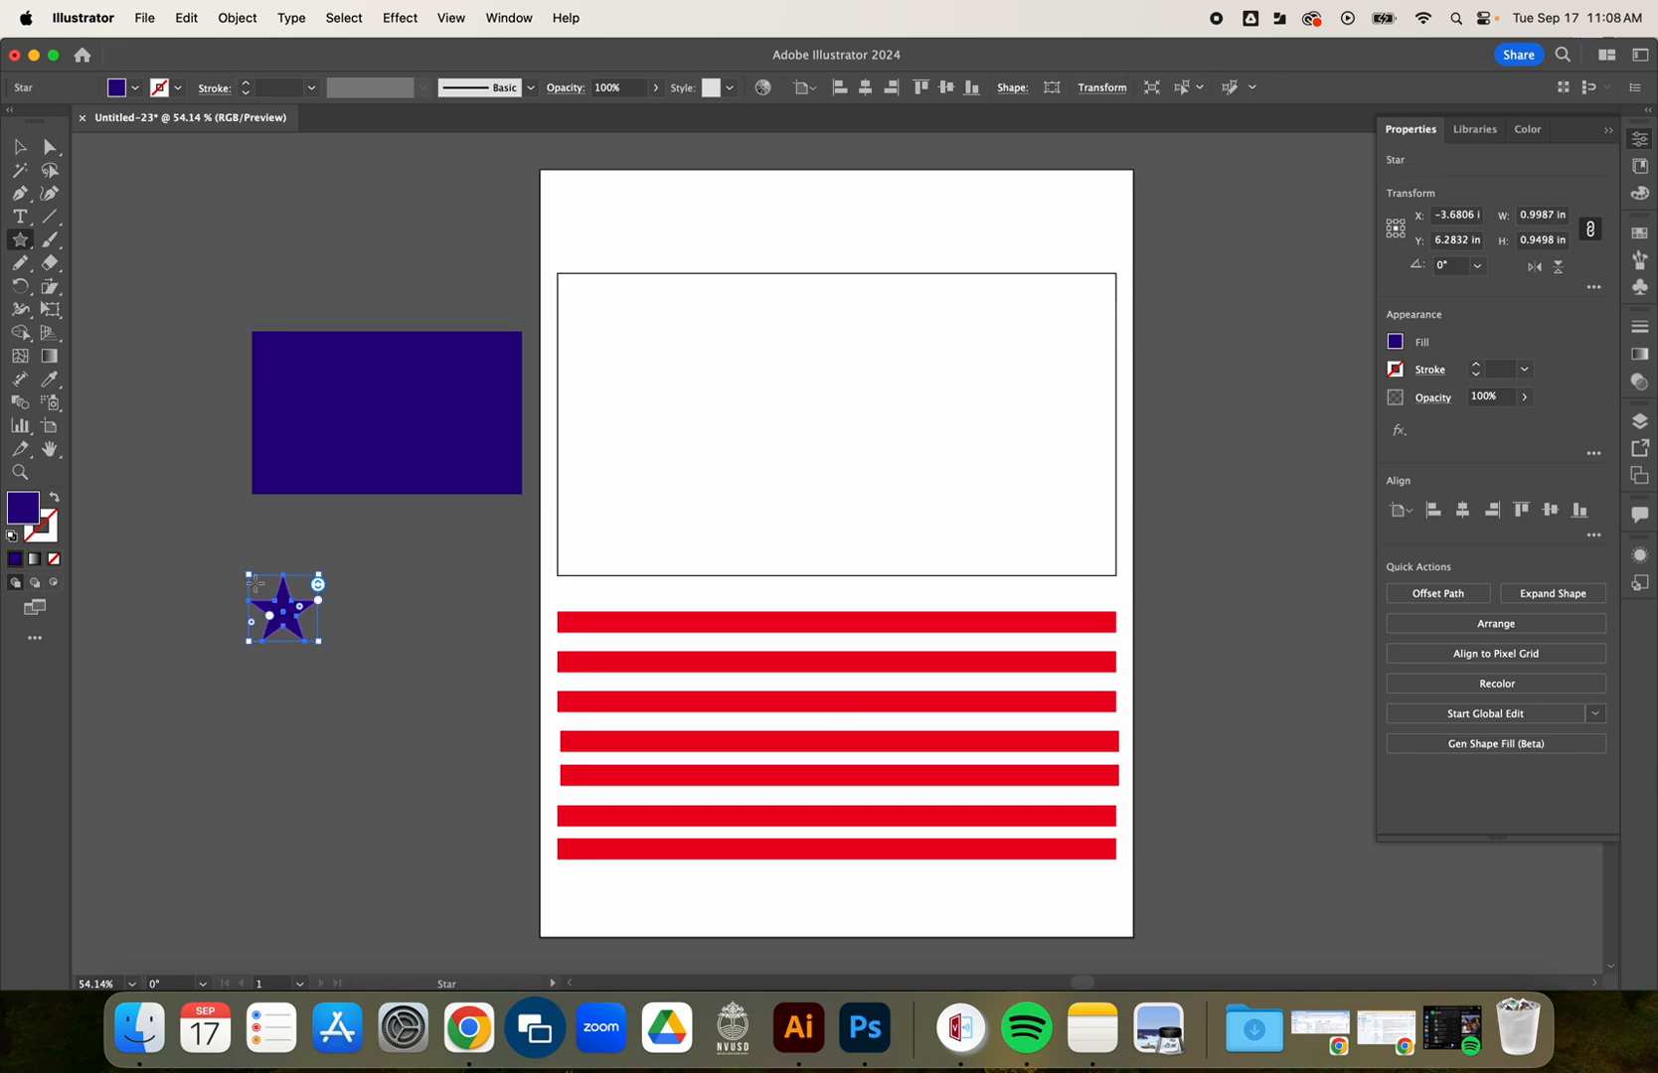
Enlarge the star's inner radius slightly to make its arms thicker, keeping five points.
{"action": "scroll", "coordinate": [261, 605], "scroll_direction": "up", "scroll_amount": 2}
{"action": "scroll", "coordinate": [261, 604], "scroll_direction": "up", "scroll_amount": 3}
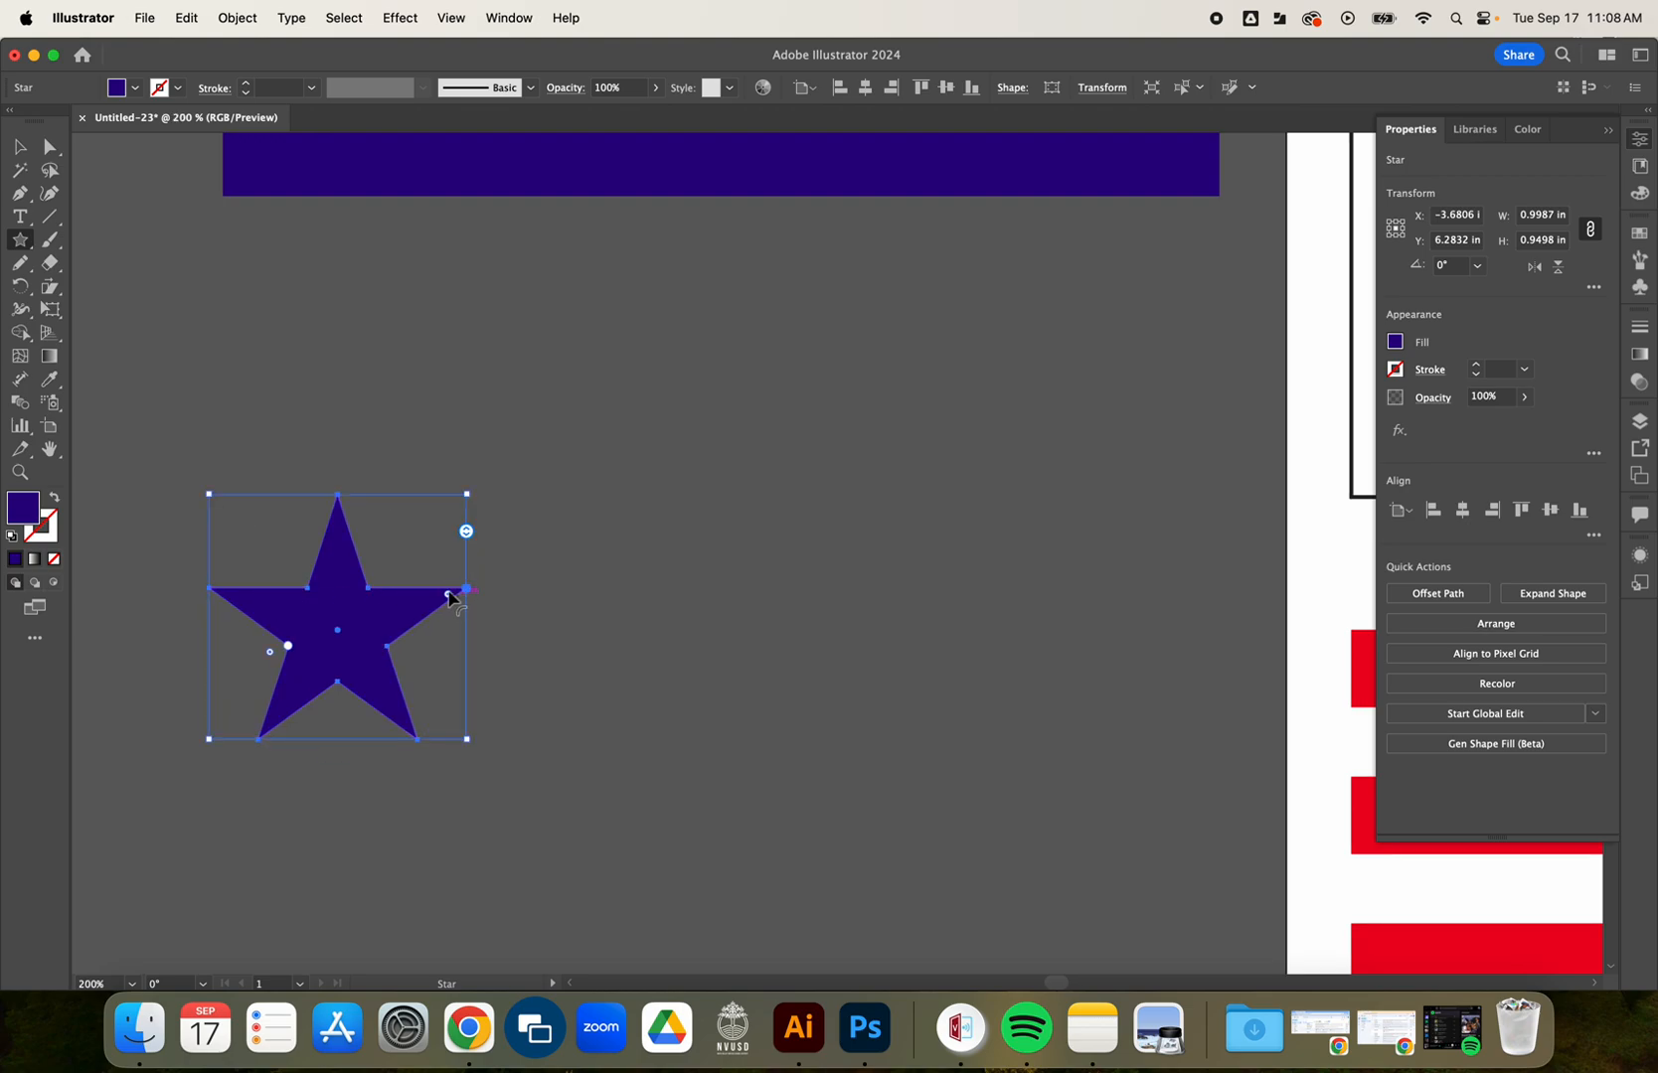
{"action": "mouse_move", "coordinate": [447, 596]}
{"action": "left_mouse_down"}
{"action": "mouse_move", "coordinate": [402, 611]}
{"action": "mouse_move", "coordinate": [472, 592]}
{"action": "left_mouse_up"}
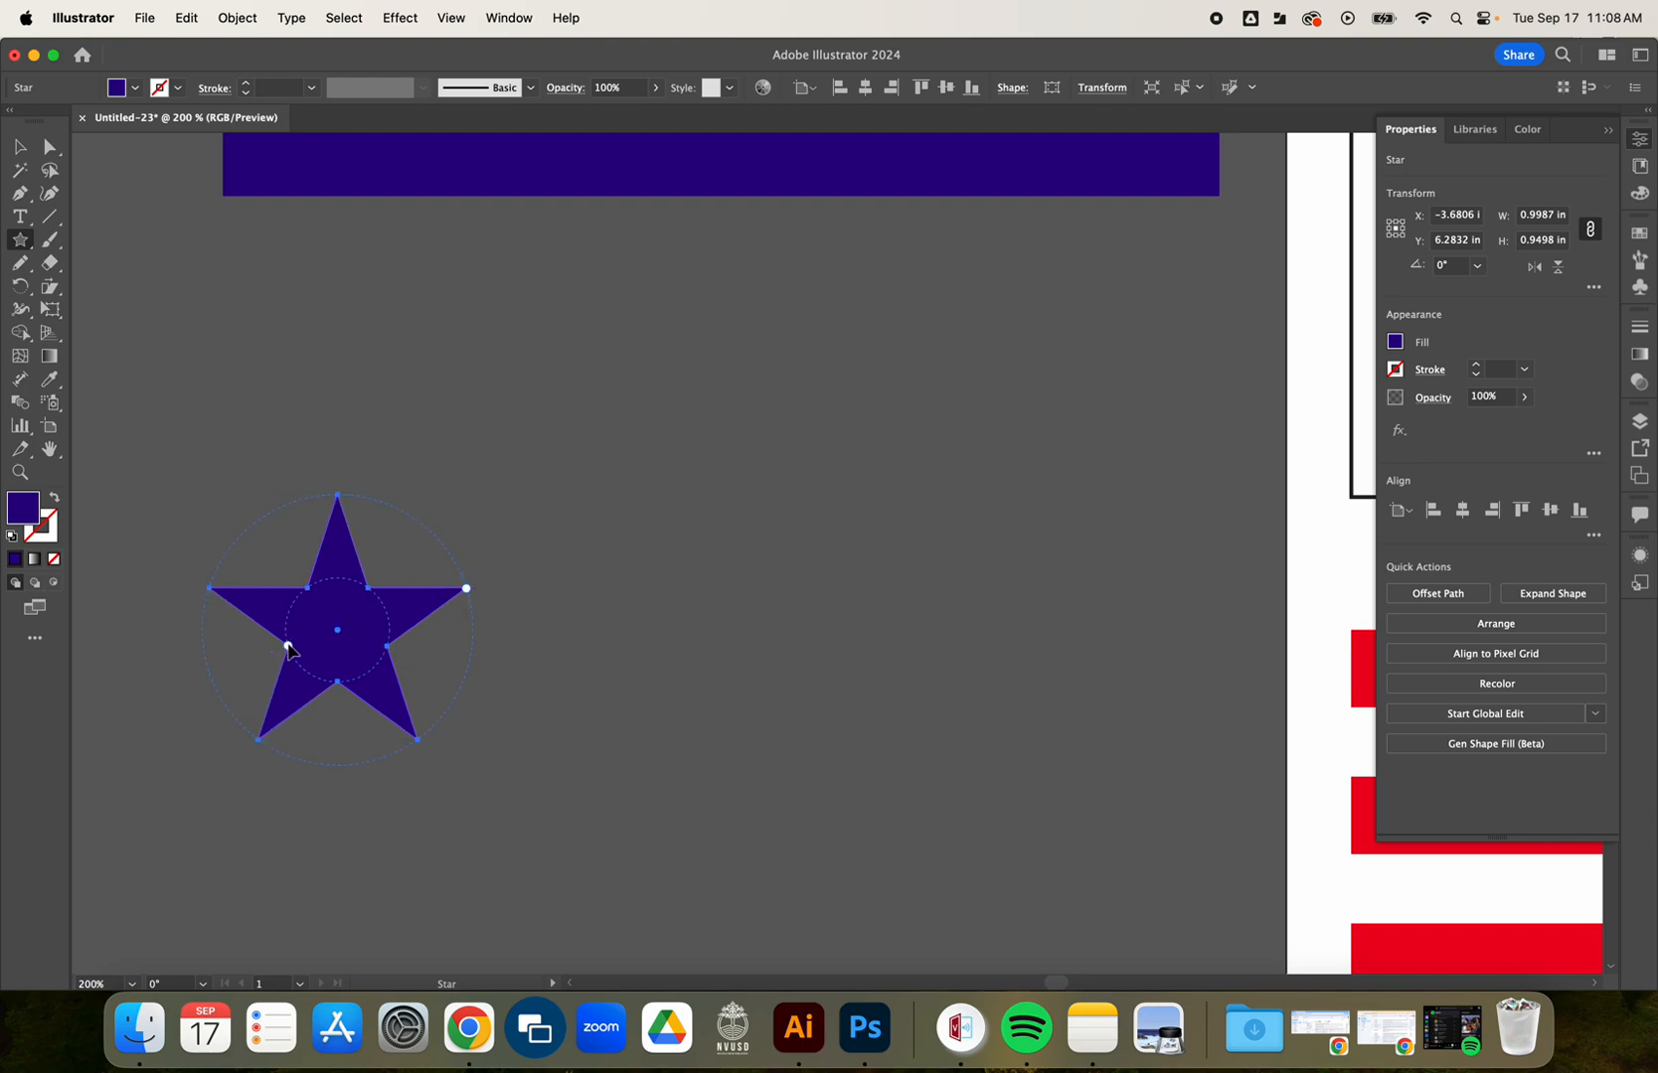
{"action": "mouse_move", "coordinate": [289, 649]}
{"action": "left_mouse_down"}
{"action": "mouse_move", "coordinate": [252, 659]}
{"action": "mouse_move", "coordinate": [311, 640]}
{"action": "mouse_move", "coordinate": [251, 663]}
{"action": "mouse_move", "coordinate": [327, 636]}
{"action": "mouse_move", "coordinate": [264, 664]}
{"action": "mouse_move", "coordinate": [284, 667]}
{"action": "left_mouse_up"}
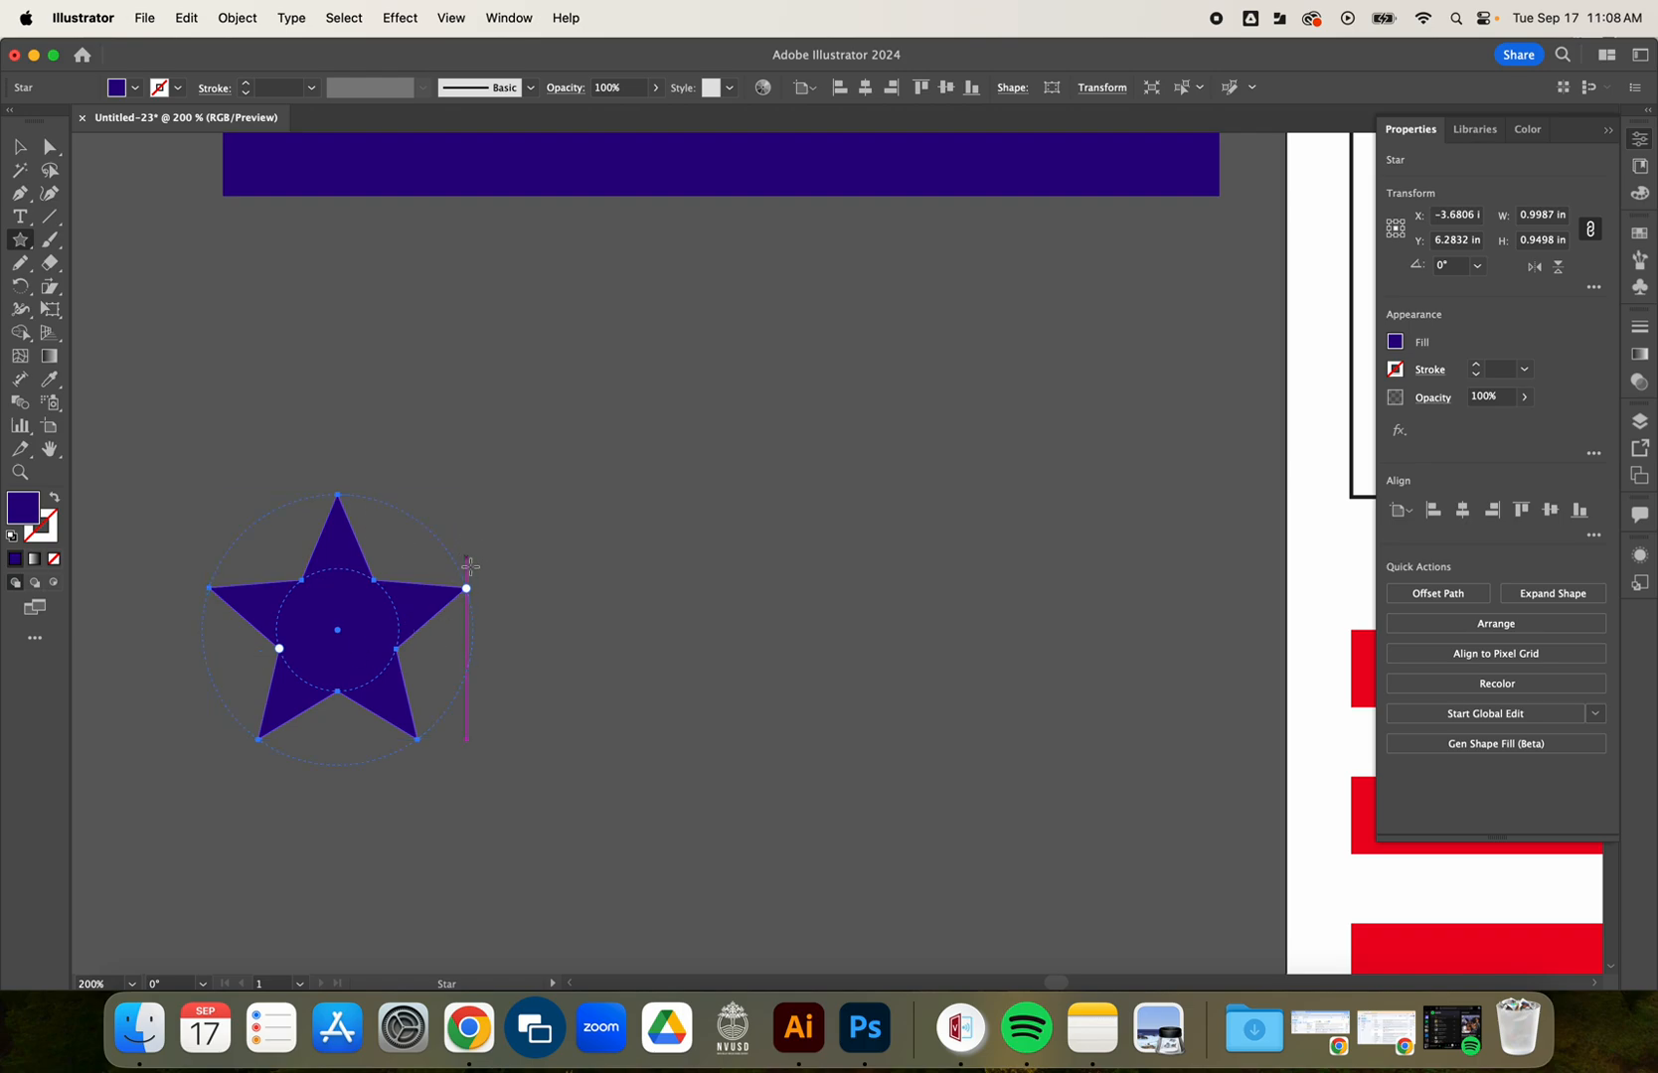
{"action": "mouse_move", "coordinate": [468, 533]}
{"action": "left_mouse_down"}
{"action": "mouse_move", "coordinate": [470, 639]}
{"action": "mouse_move", "coordinate": [466, 503]}
{"action": "mouse_move", "coordinate": [466, 533]}
{"action": "left_mouse_up"}
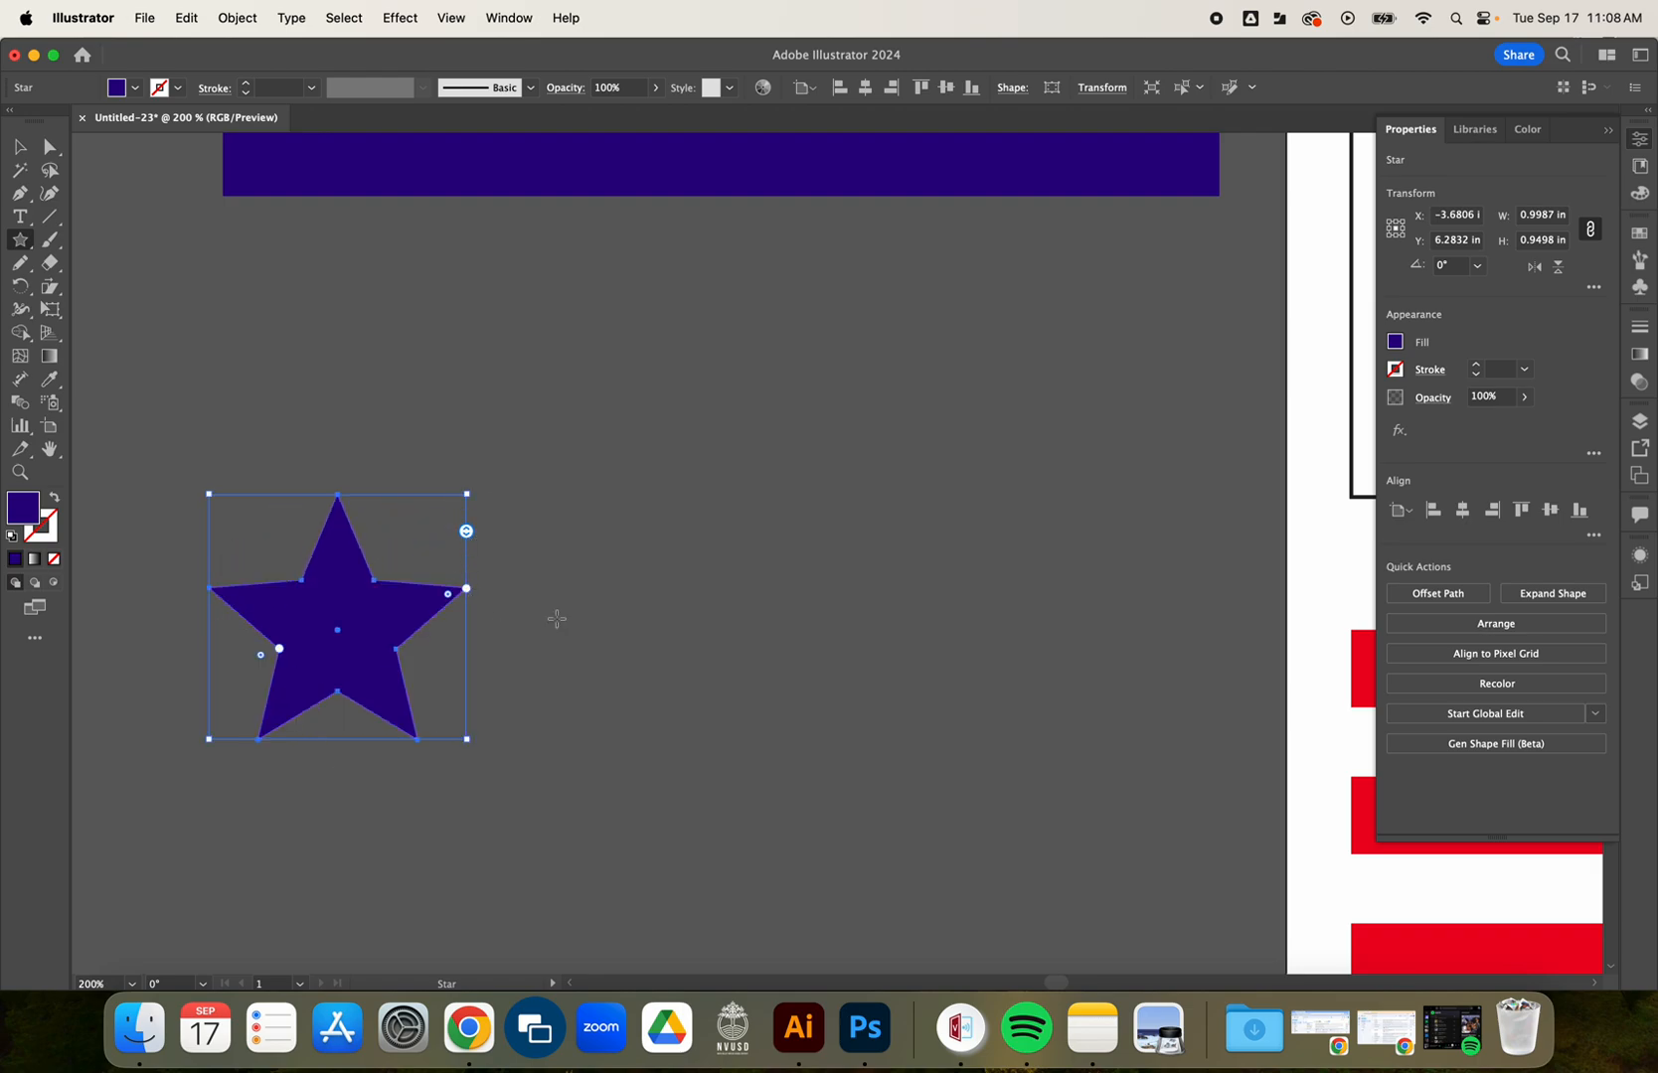
Fill the star with white and deselect it.
{"action": "left_click", "coordinate": [20, 147]}
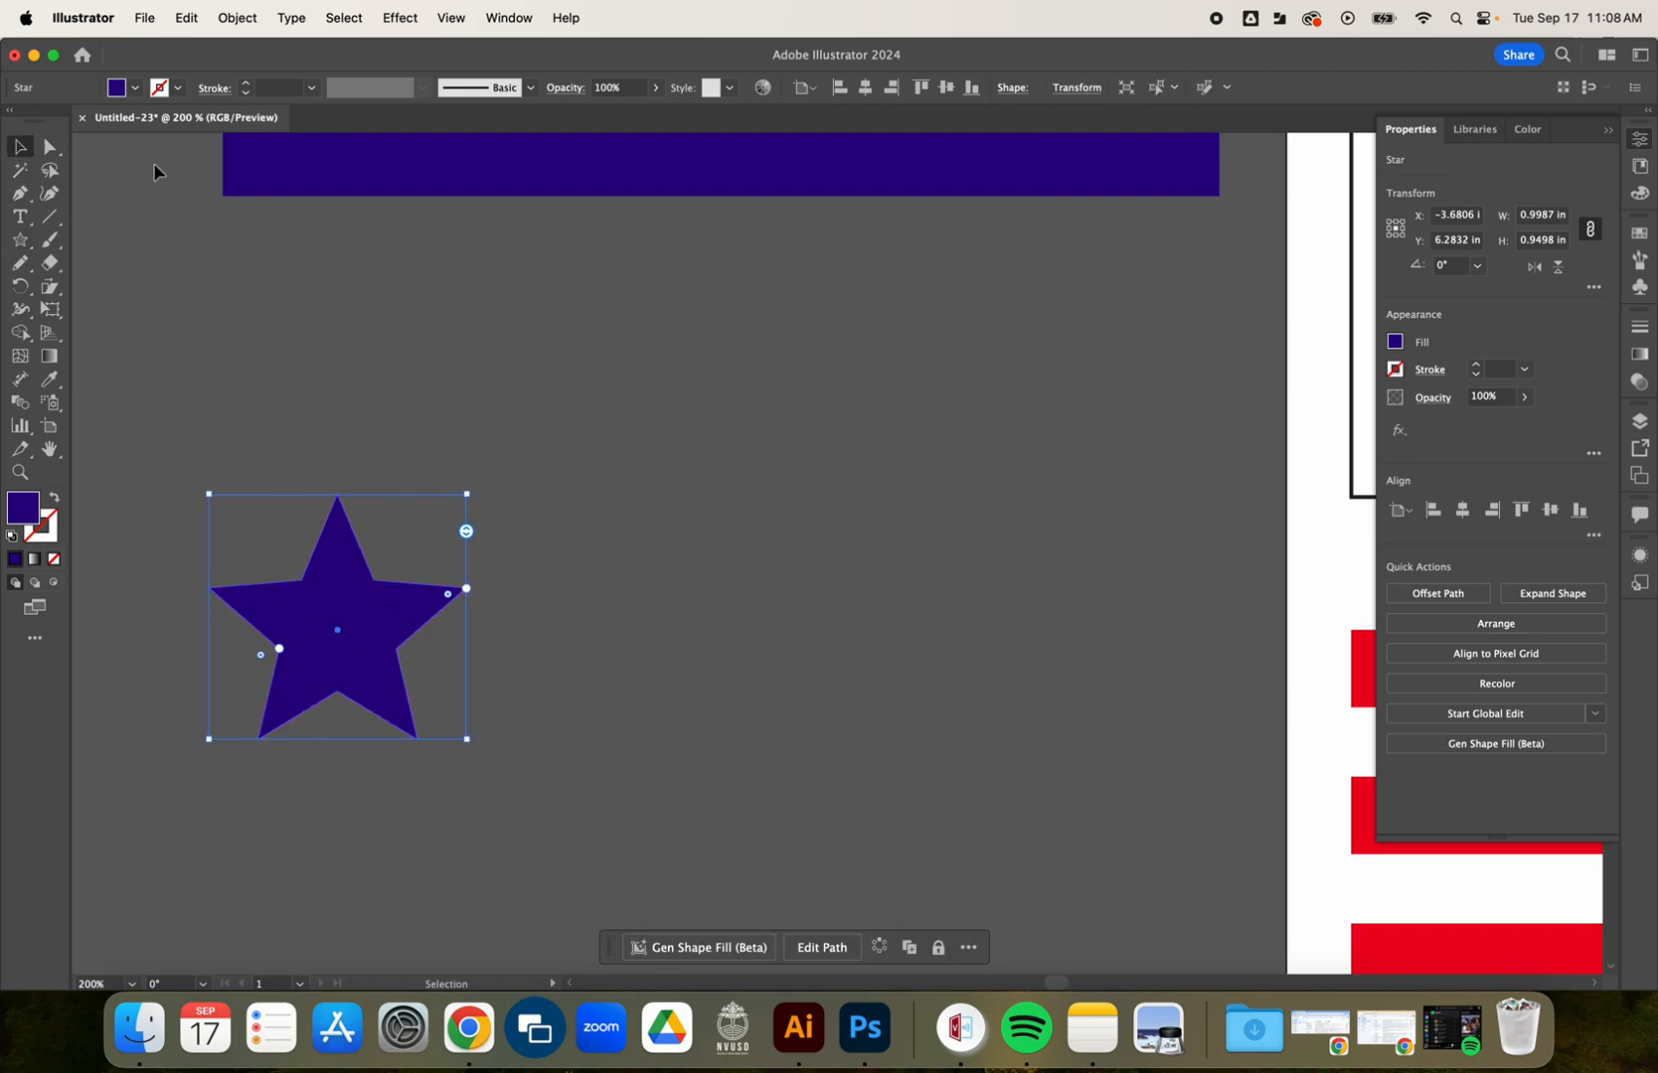
{"action": "left_click", "coordinate": [135, 88]}
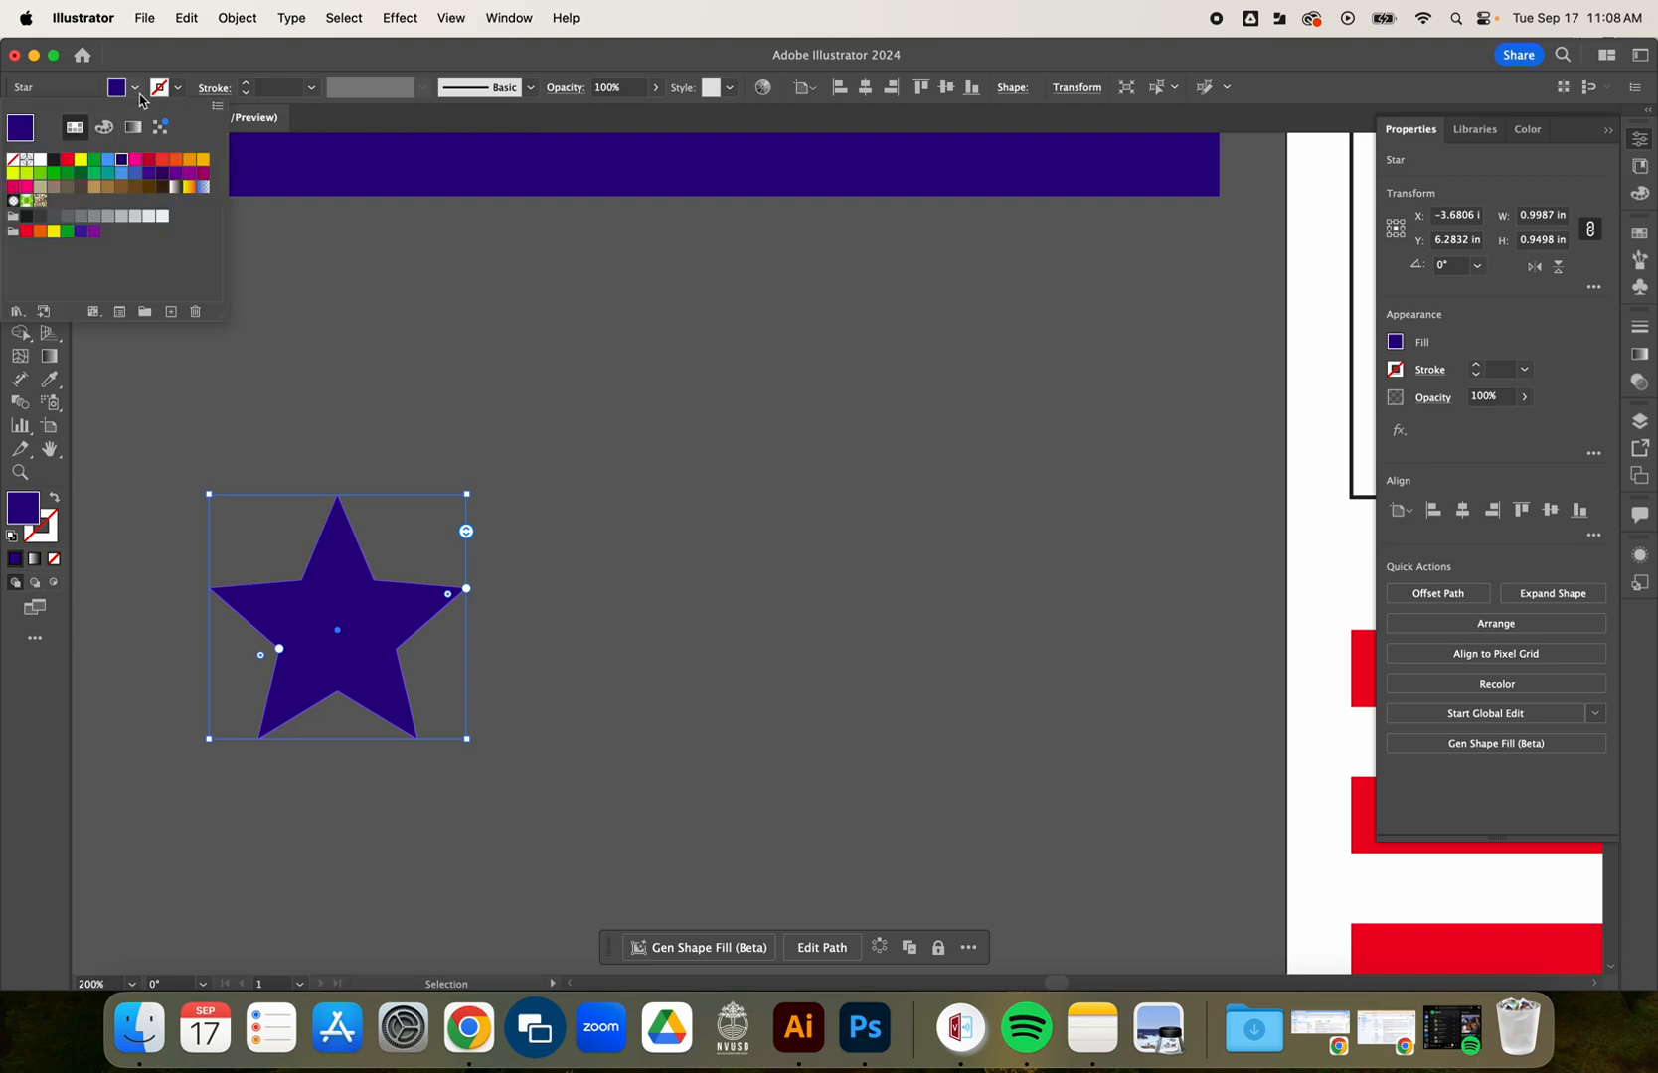
{"action": "left_click", "coordinate": [42, 161]}
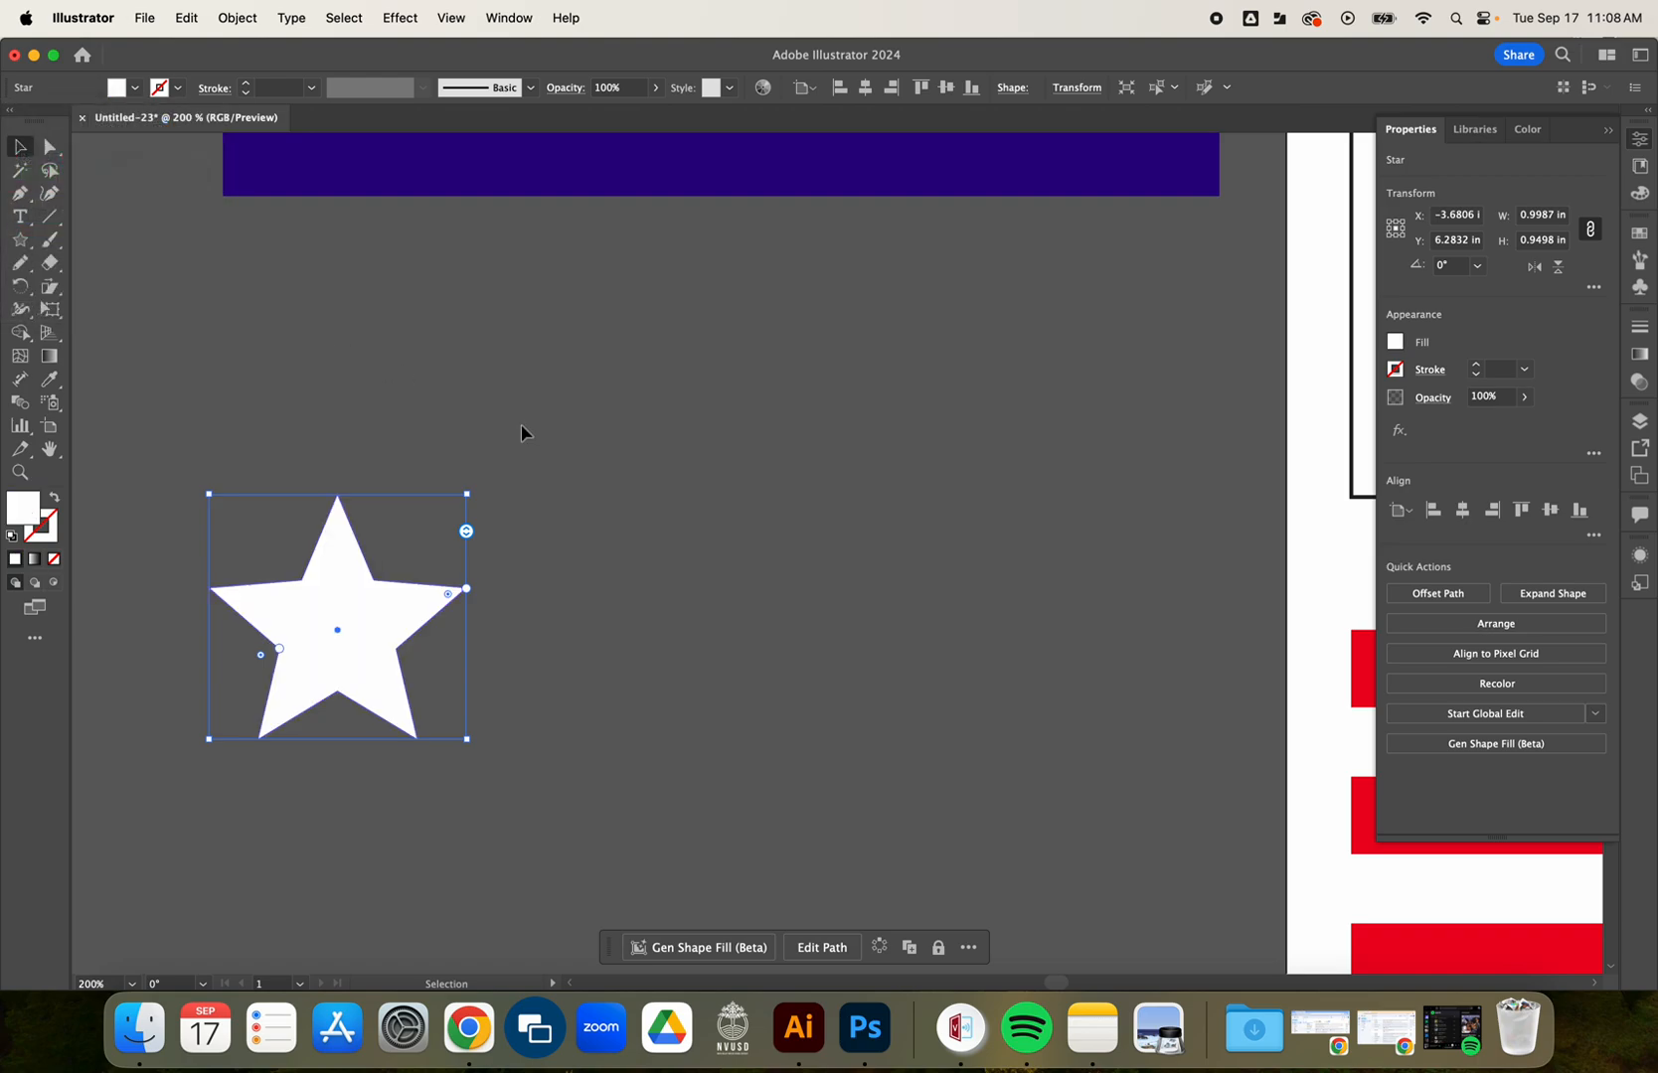
{"action": "left_click", "coordinate": [621, 490]}
{"action": "scroll", "coordinate": [571, 538], "scroll_direction": "down", "scroll_amount": 6}
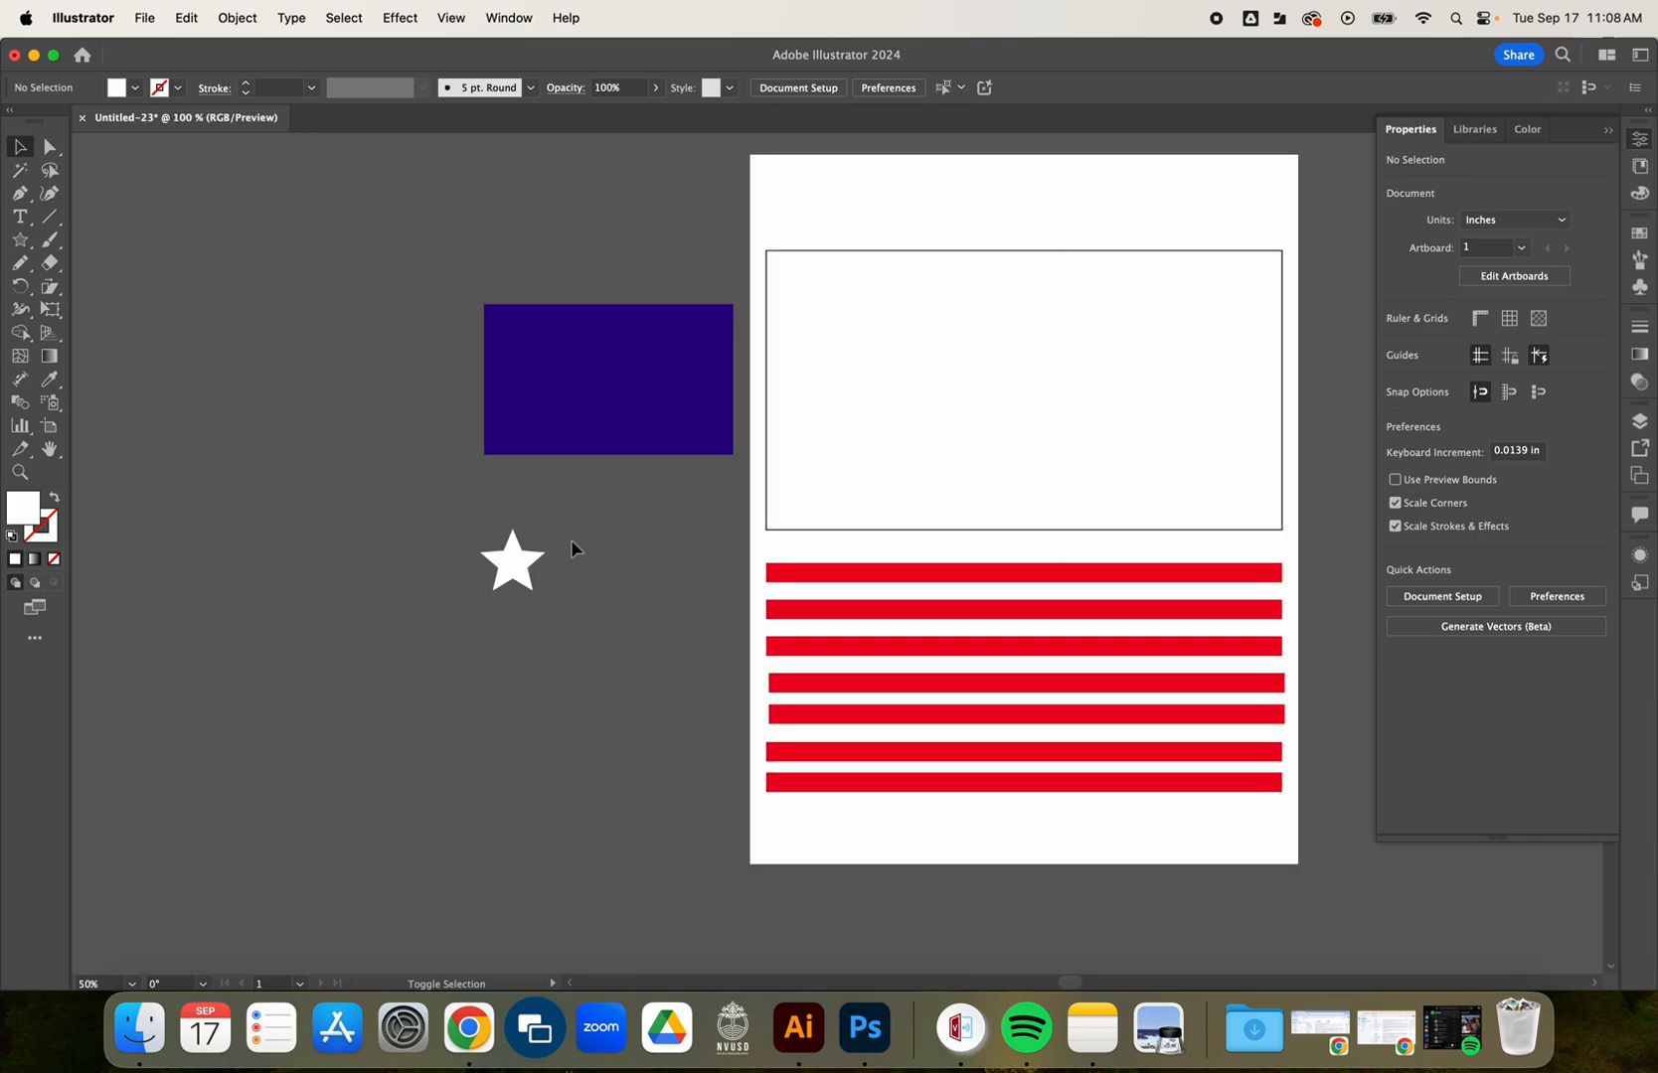